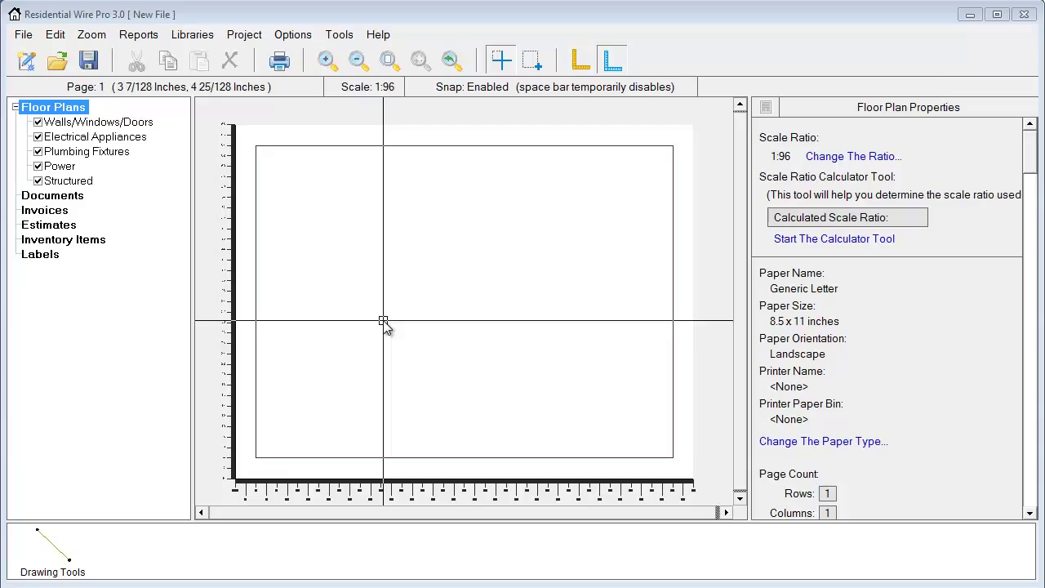
key("space")
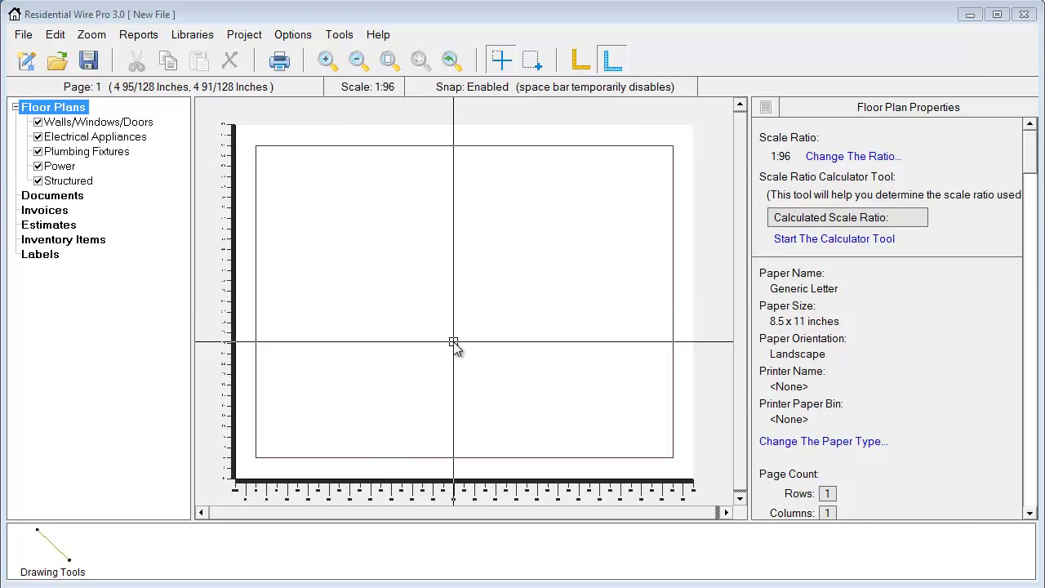
key("space")
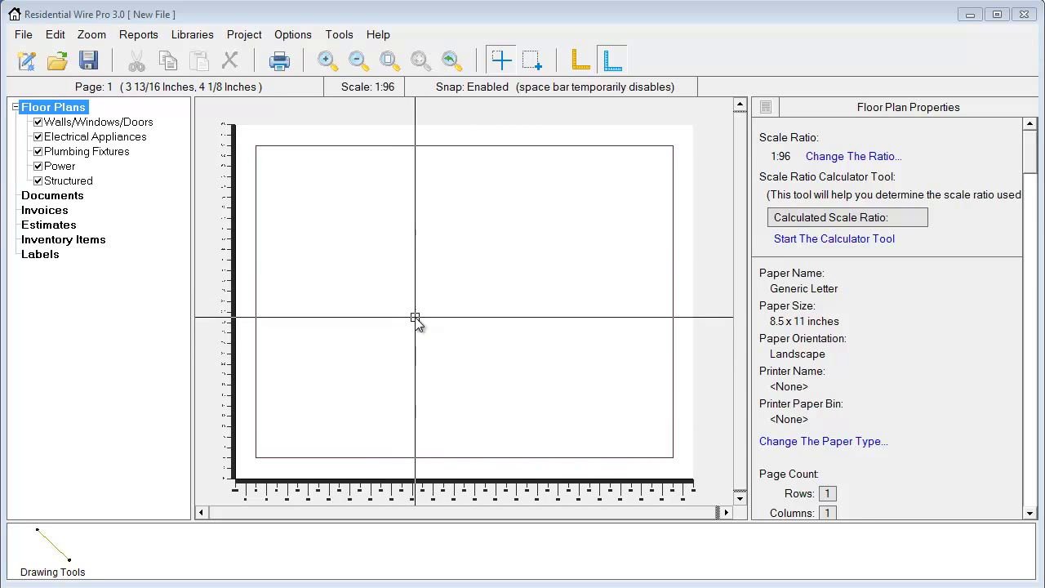
key("space")
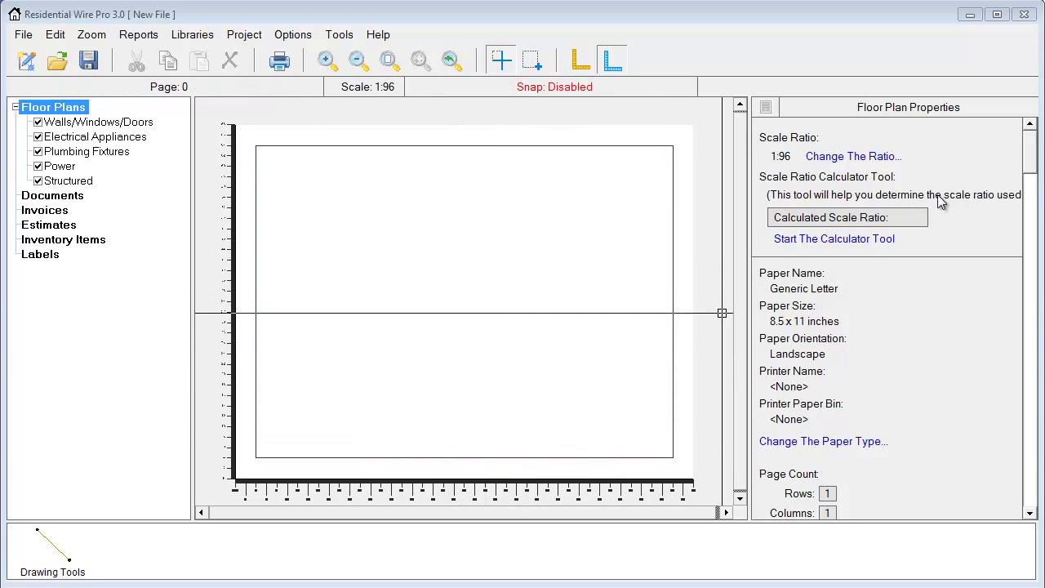
Load Test Floorplan.pdf as the page background image of the floor plan.
left_click_drag(1025, 157, 898, 478)
left_click(789, 450)
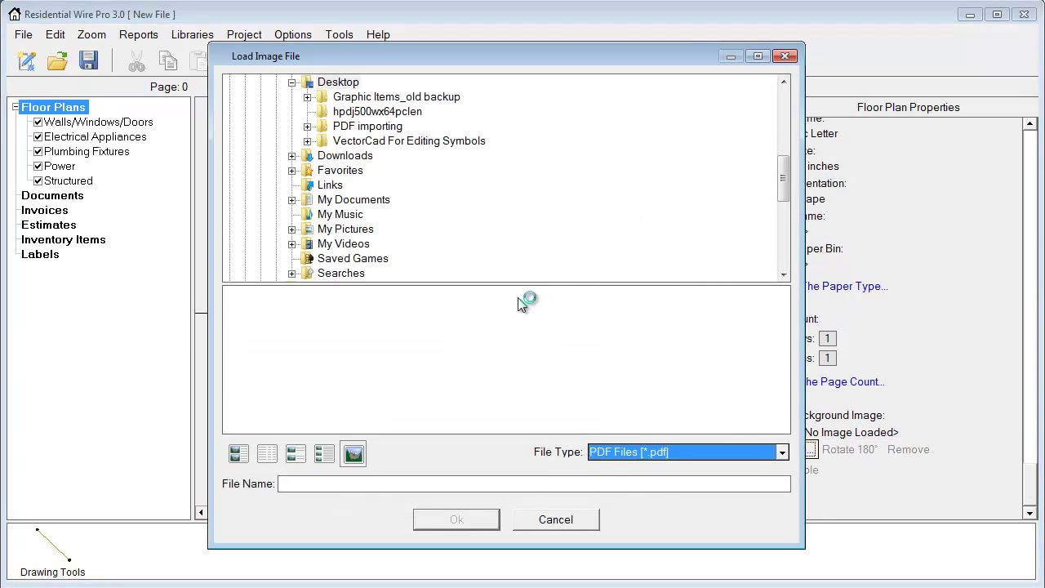
left_click(620, 328)
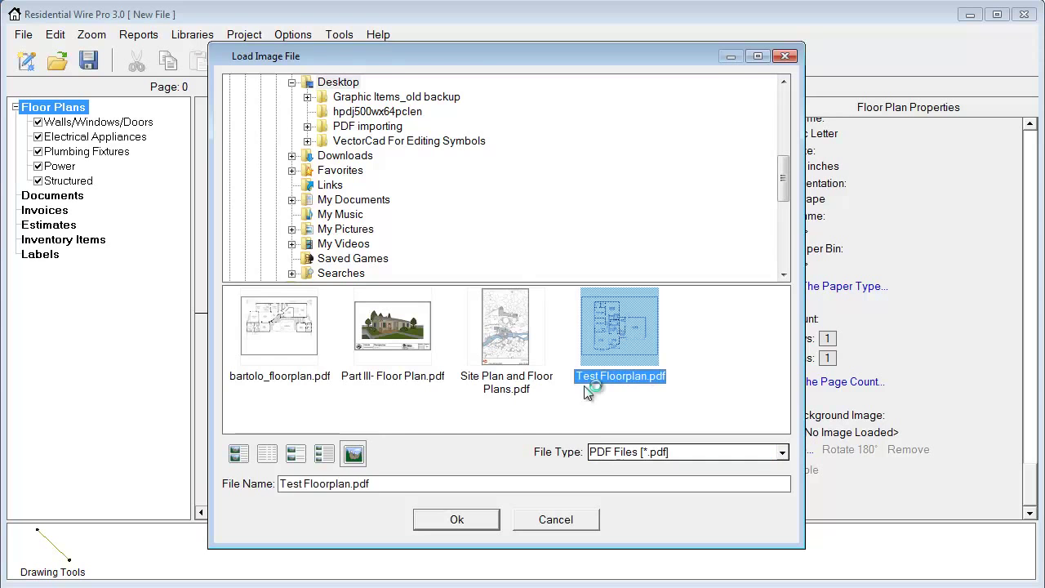
left_click(456, 523)
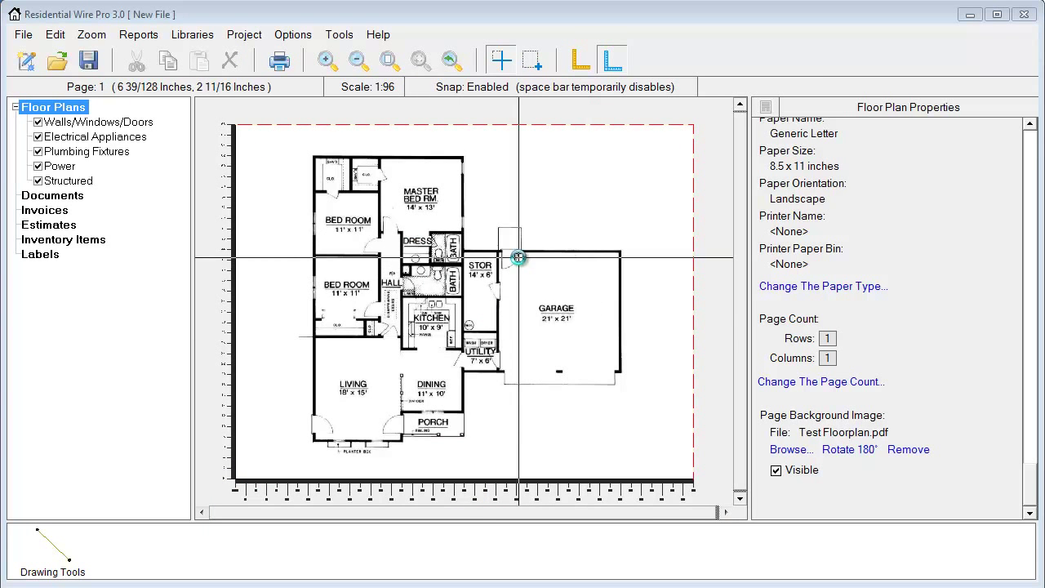
Calculate and apply the floor plan's scale ratio, using the garage's 21-foot inside width as the reference distance.
left_click_drag(490, 235, 626, 389)
scroll(1001, 485, "up", 5)
left_click(813, 240)
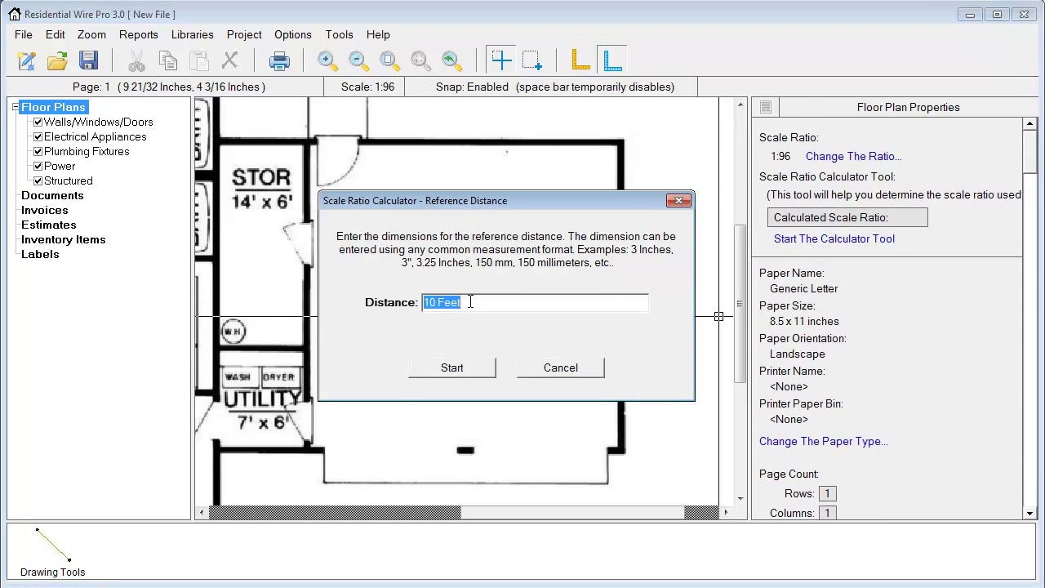
left_click_drag(496, 200, 736, 124)
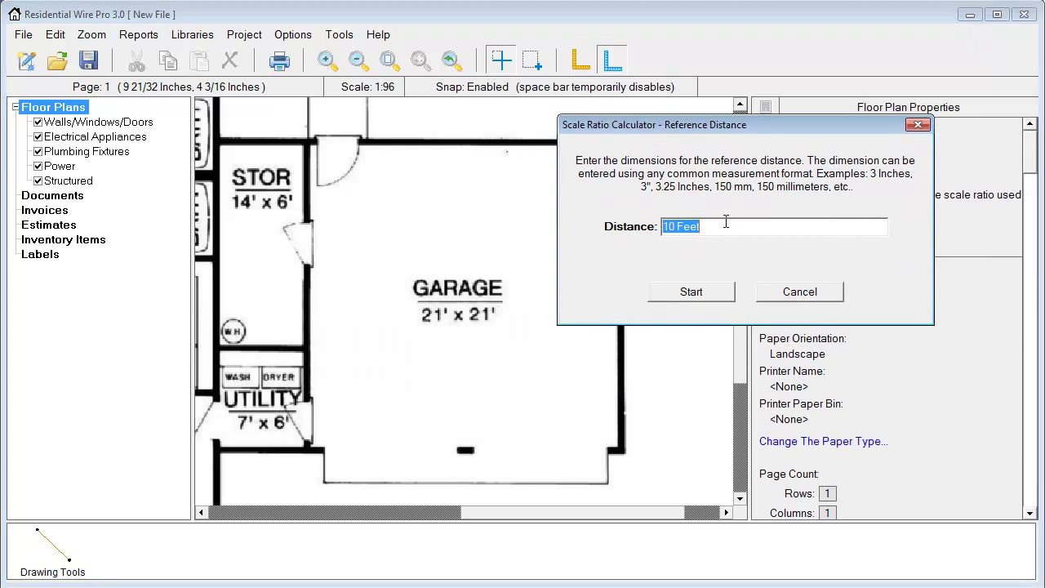
left_click(691, 292)
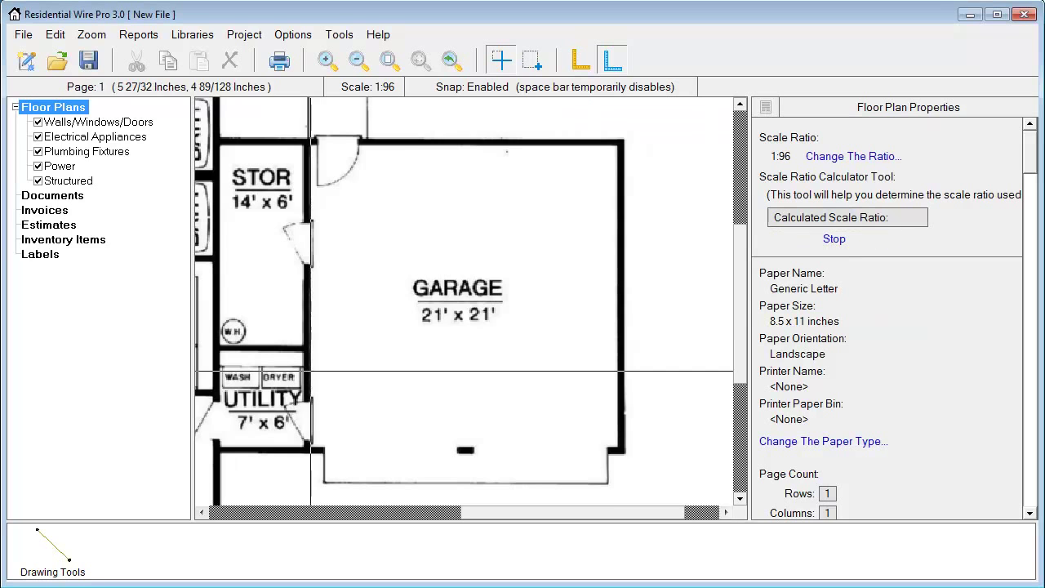
left_click_drag(311, 372, 617, 376)
left_click(467, 347)
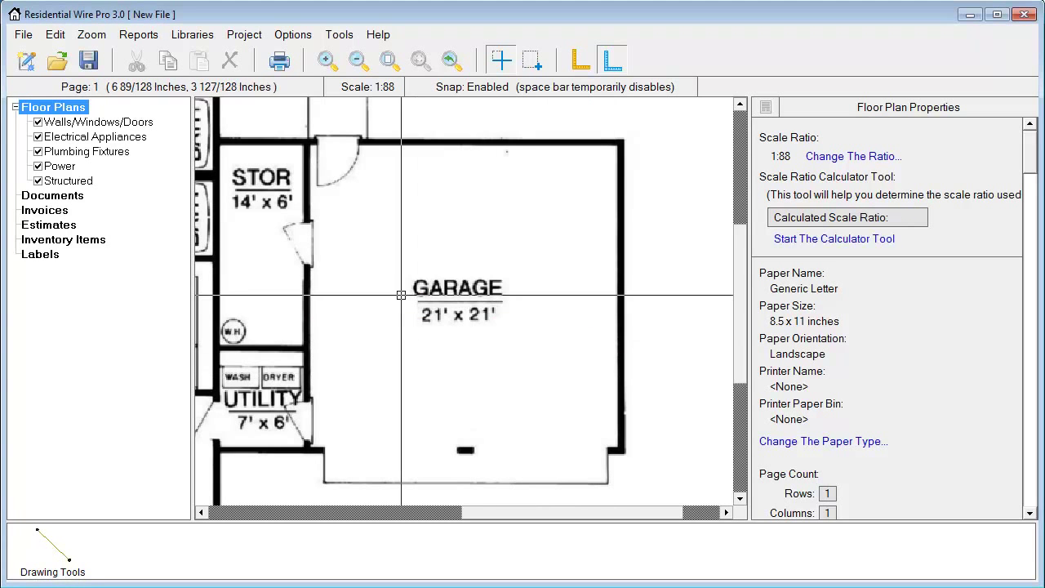
In the Walls/Windows/Doors layer, draw a 6-inch wall about 50 feet long from the living room's outer front corner to the rear bedroom closet corner.
scroll(401, 295, "down", 2)
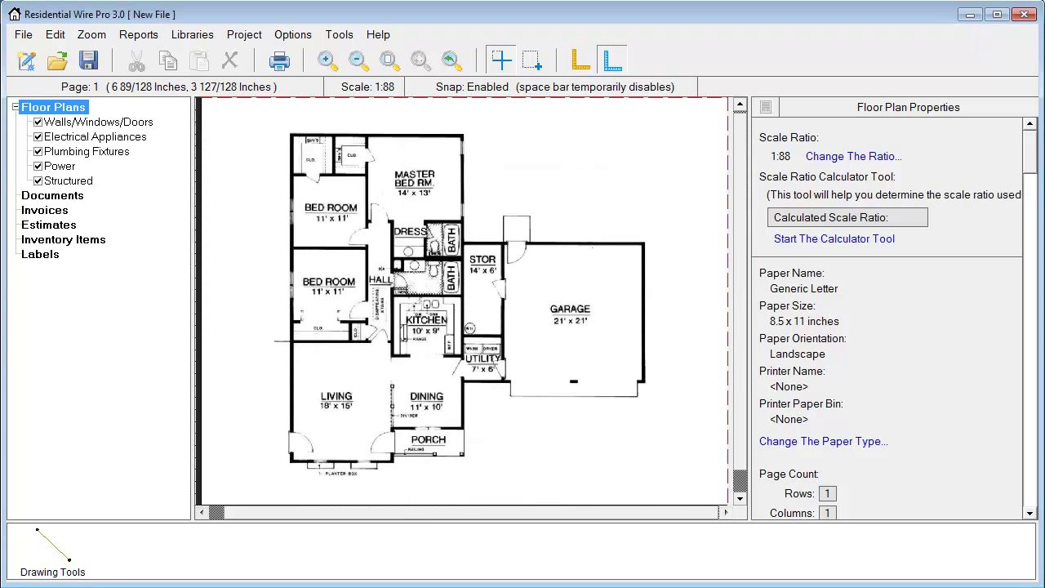
middle_click_drag(329, 422, 469, 296)
scroll(372, 373, "up", 1)
middle_click_drag(372, 372, 567, 261)
scroll(565, 268, "up", 1)
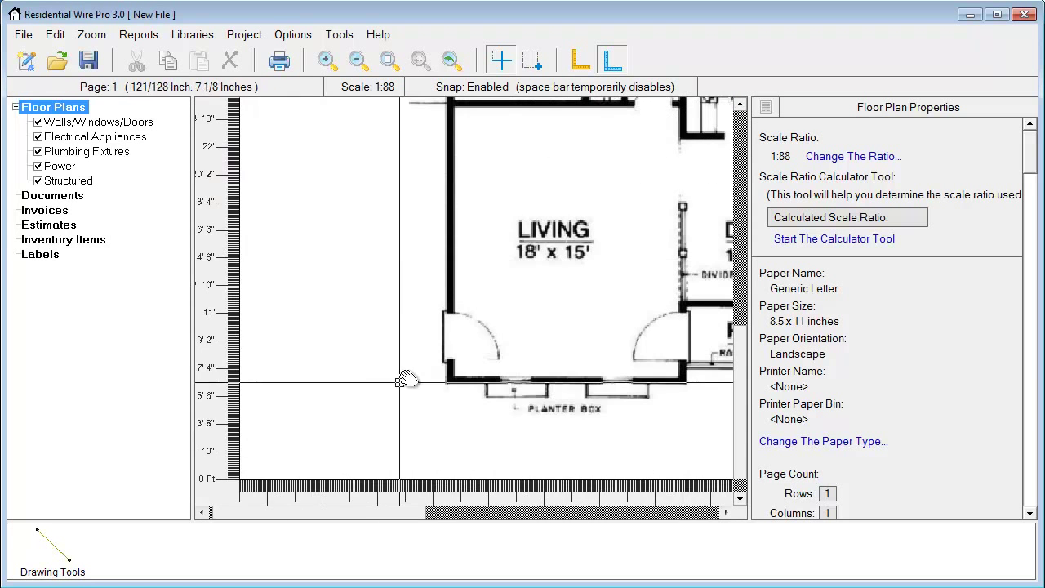
middle_click_drag(525, 359, 426, 421)
scroll(426, 421, "up", 1)
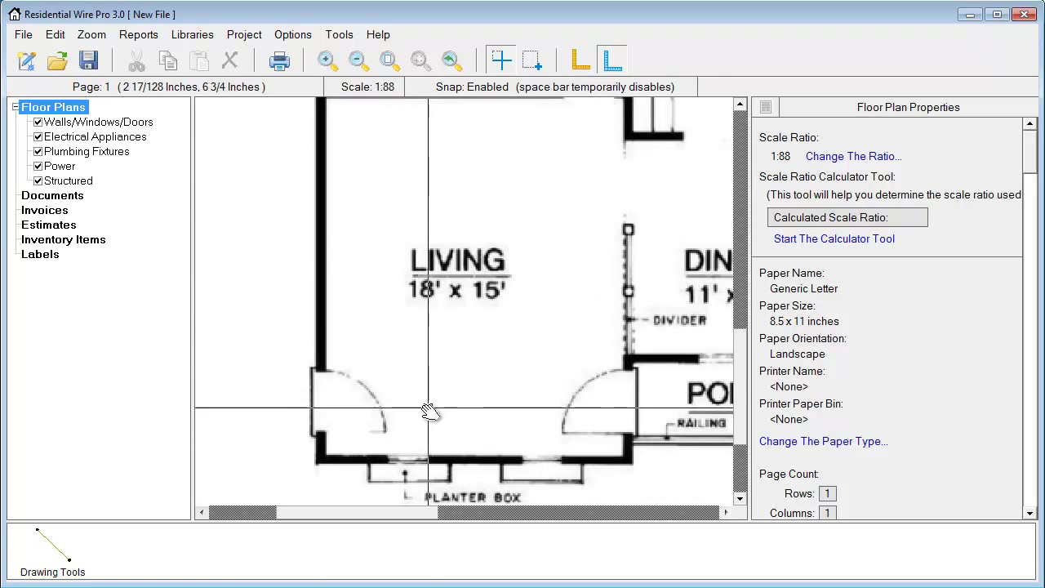
left_click(90, 123)
left_click(143, 549)
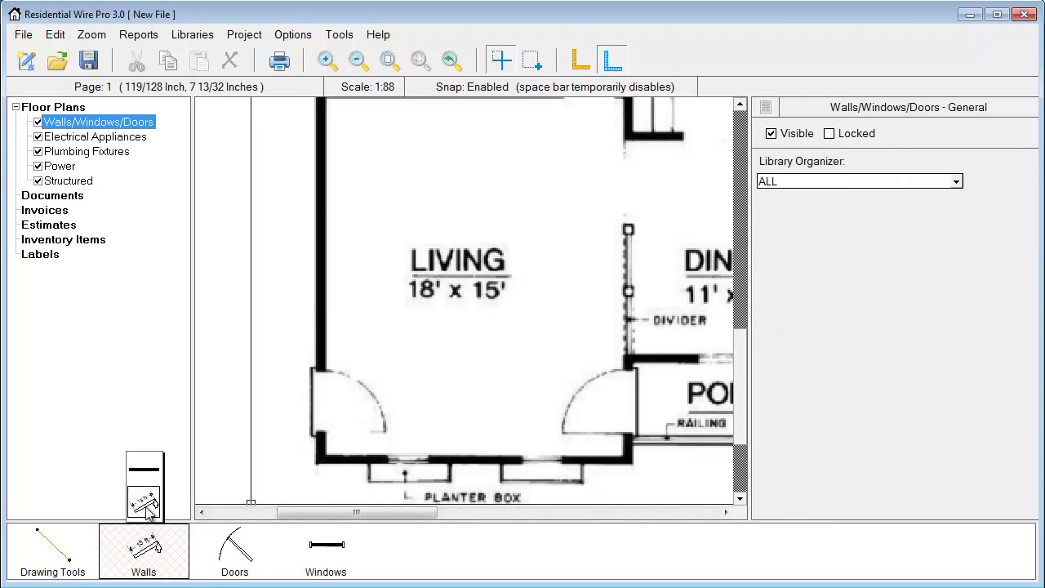
mouse_move(150, 509)
left_click(228, 521)
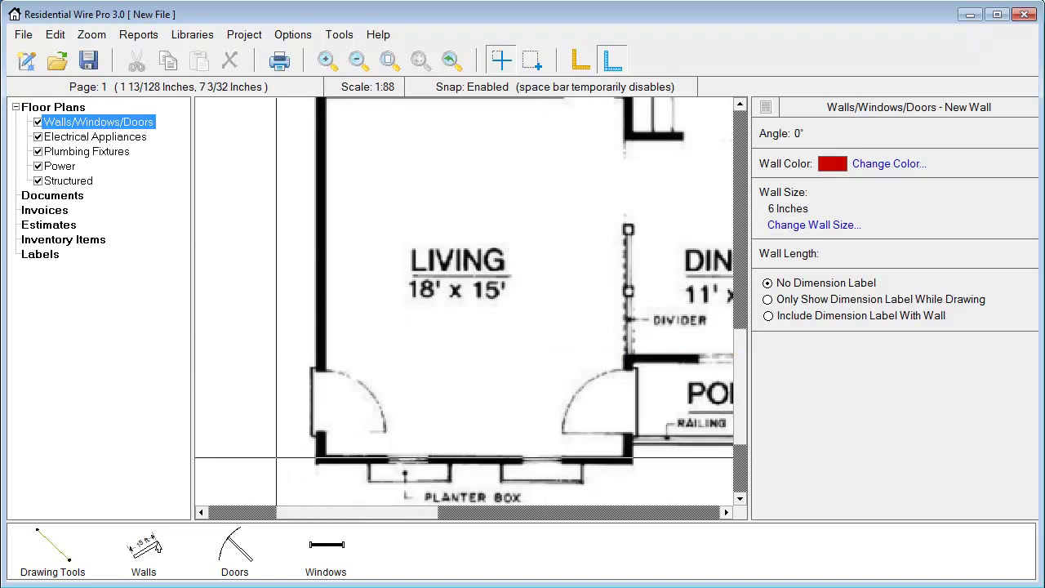
left_click(315, 464)
key("space")
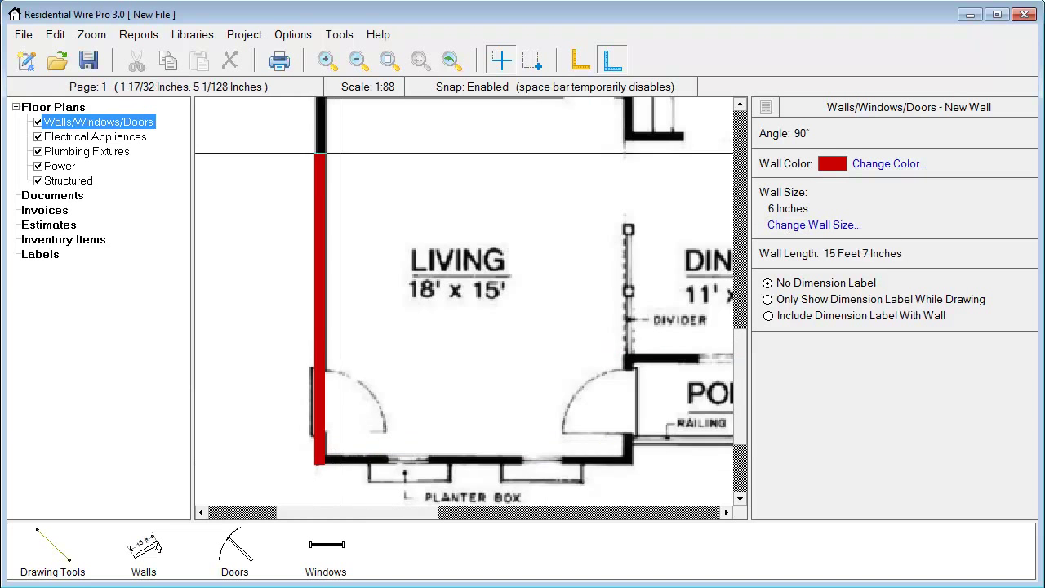
key("space")
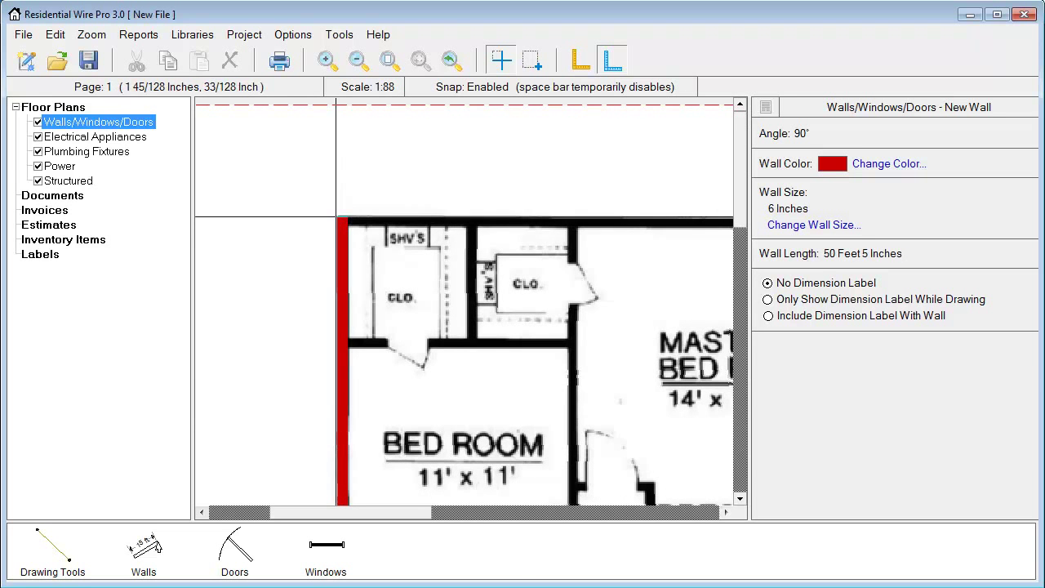
left_click(336, 217)
Continue the exterior wall about 26 feet past the master bedroom and about 45 feet down to the dining room's porch corner.
key("space")
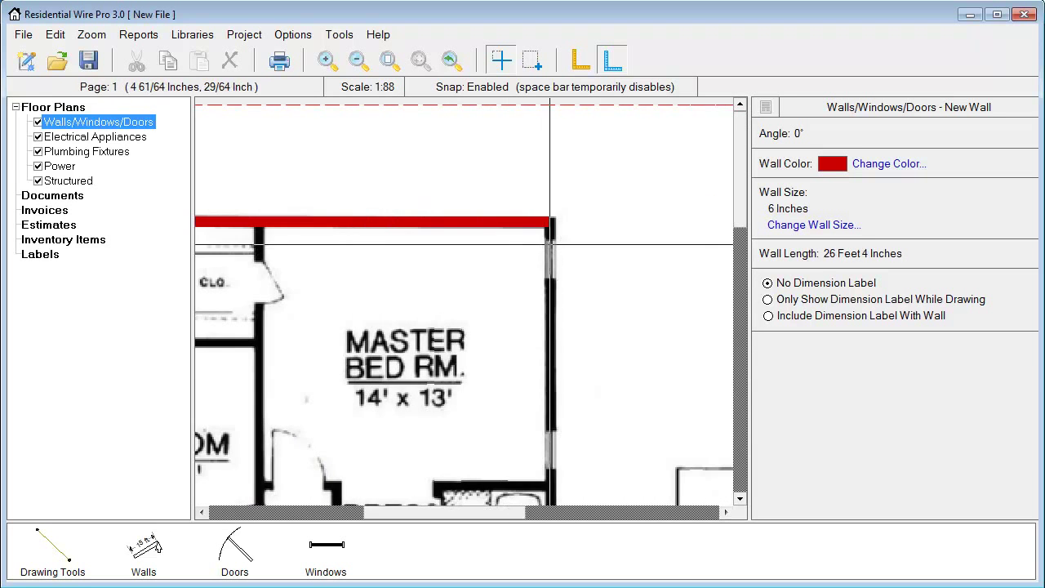
left_click(555, 243)
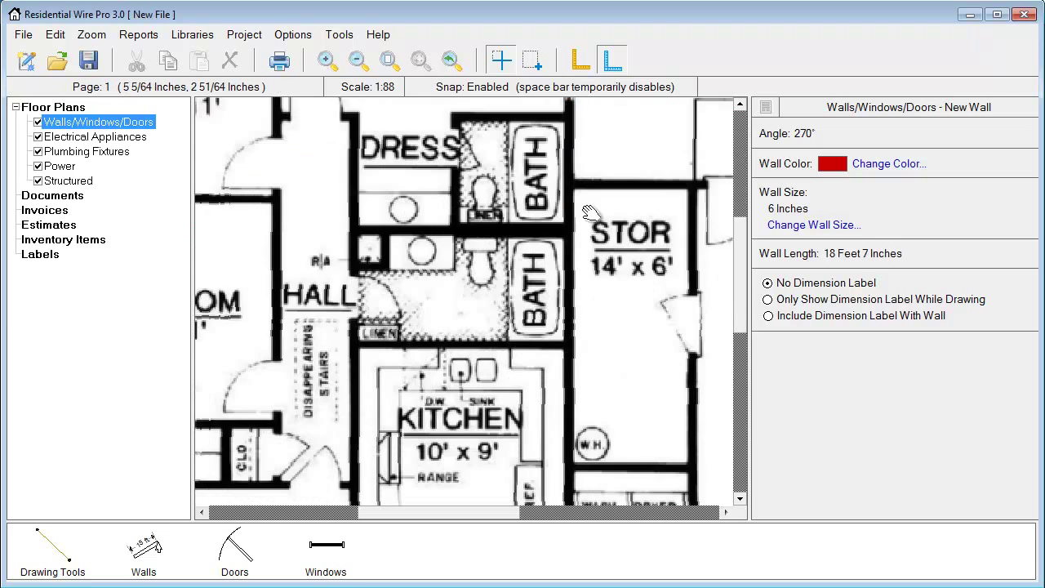
key("space")
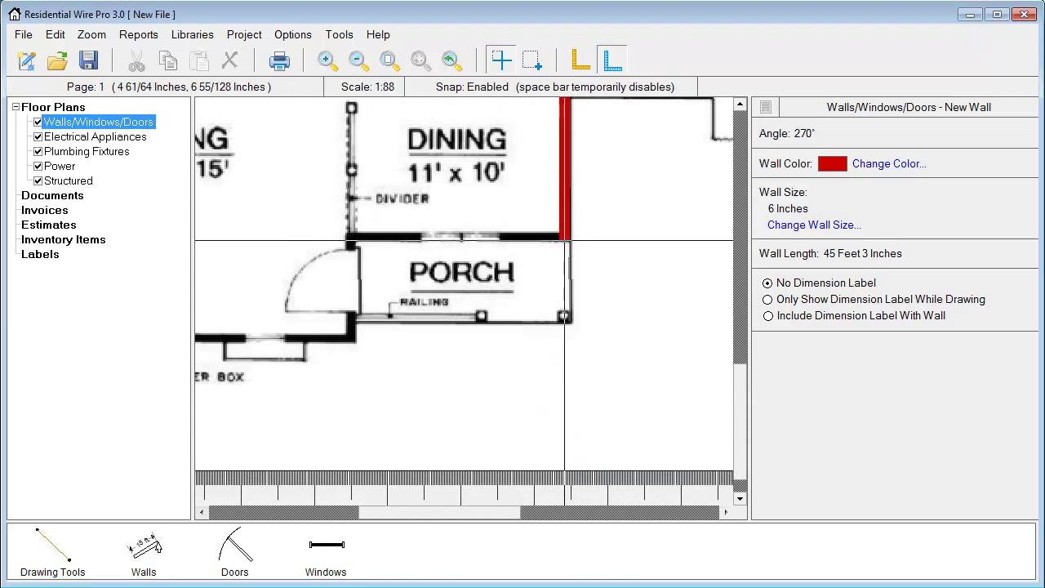
left_click(566, 240)
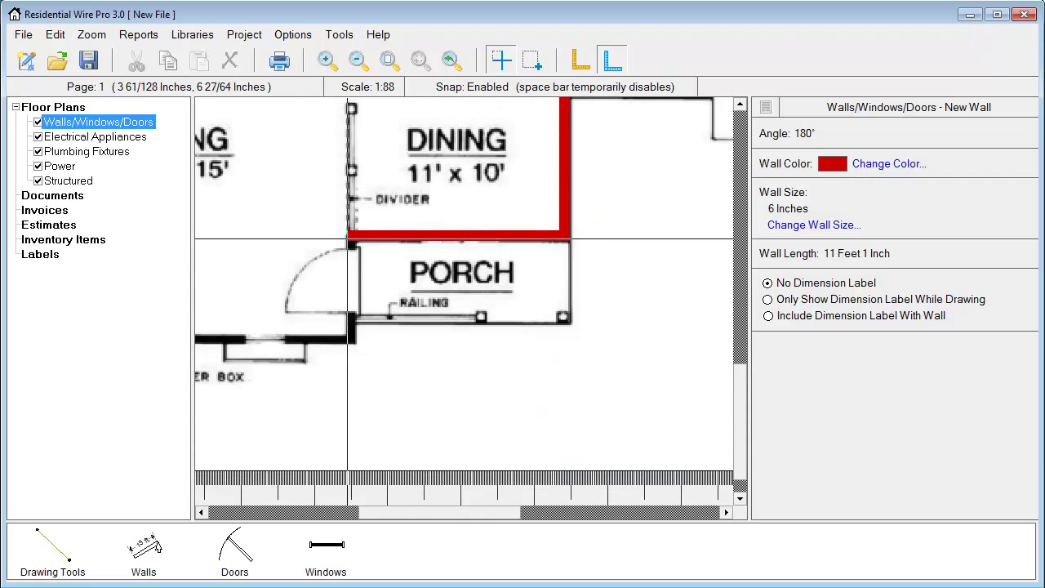
Close the exterior outline with walls of about 11, 5 and 15 feet behind the porch, beside it and across the living room front.
left_click(343, 239)
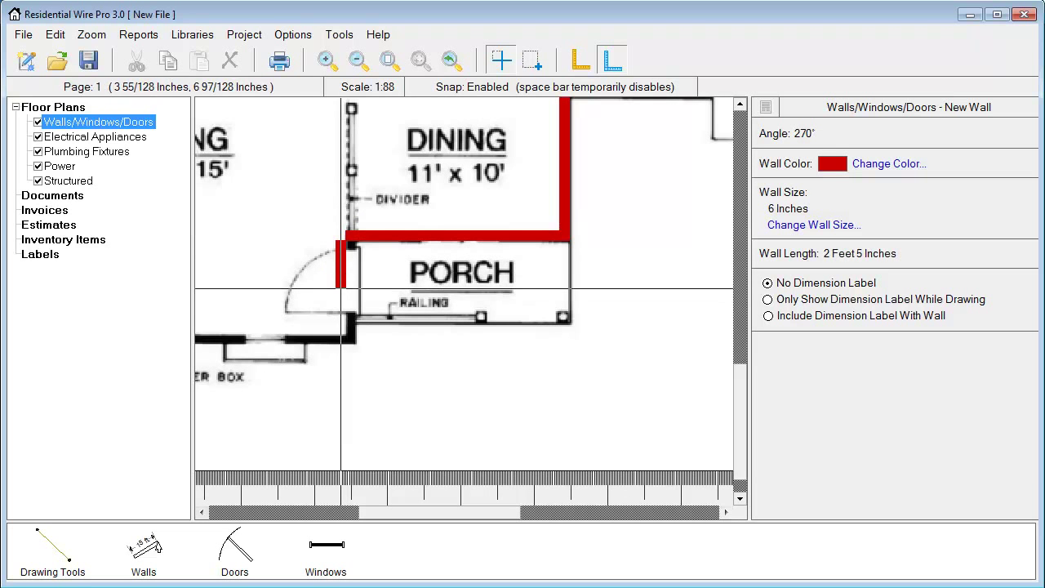
key("space")
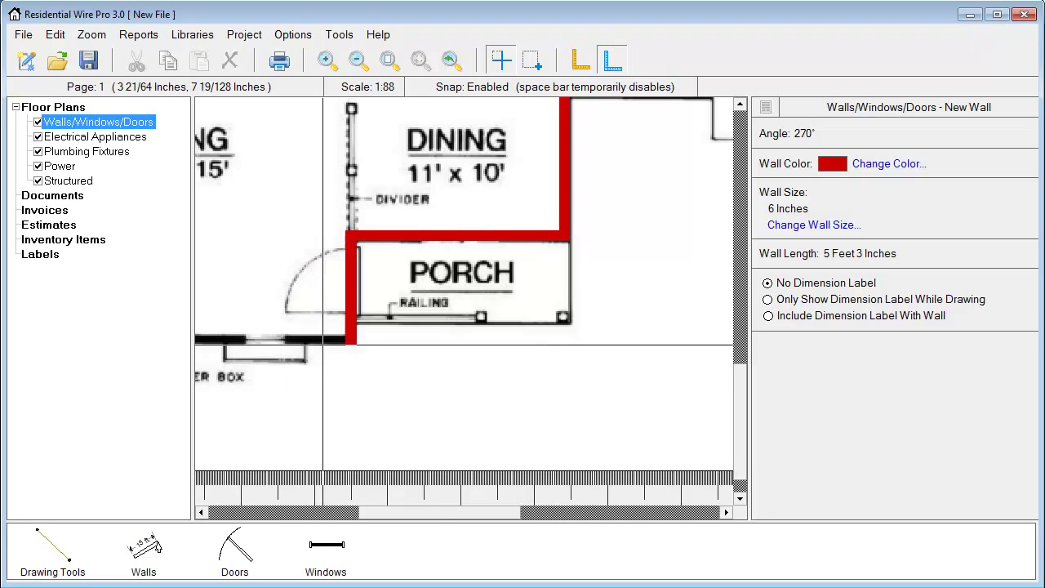
left_click(343, 344)
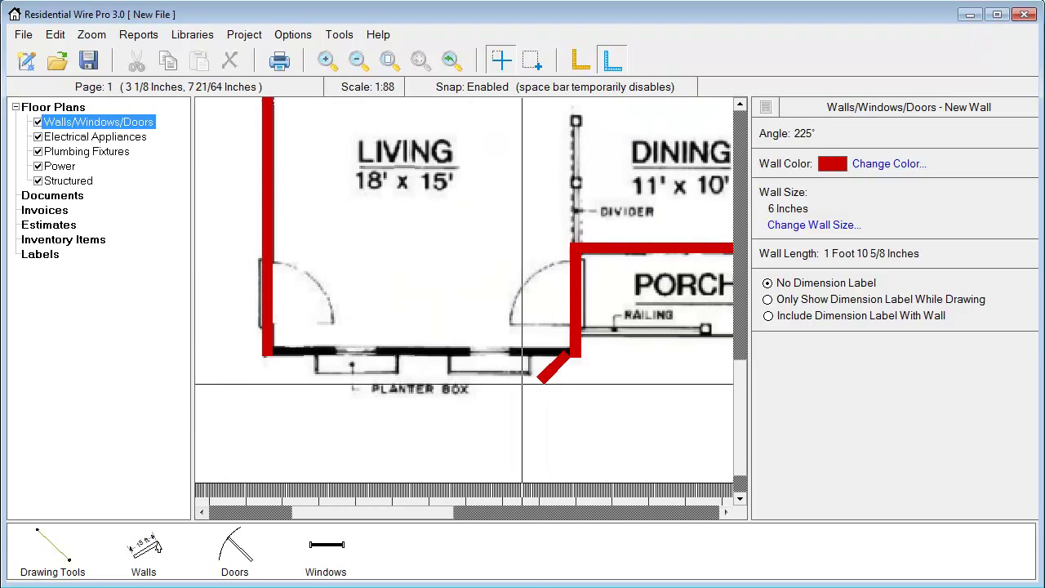
double_click(265, 379)
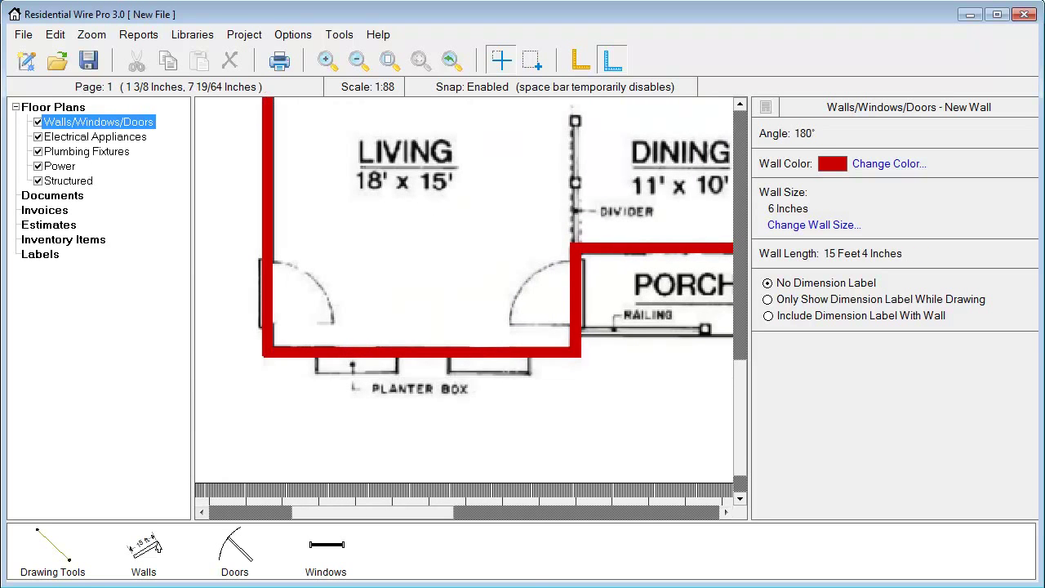
Draw an interior wall about 15 feet long between the living room and the bedroom closets and hall.
middle_click_drag(491, 244, 476, 446)
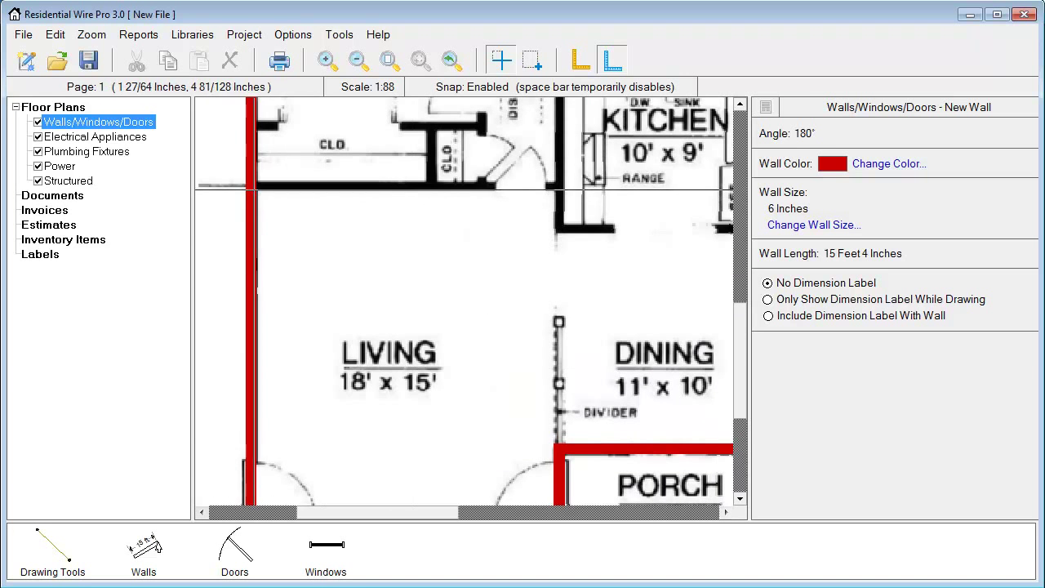
left_click(249, 189)
key("space")
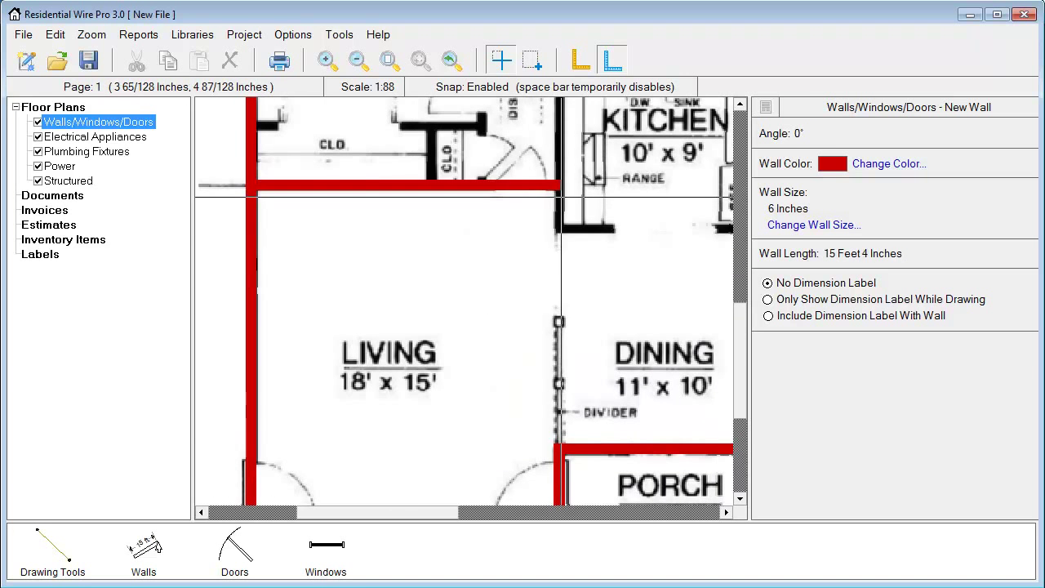
double_click(562, 196)
Draw an interior wall about 10 feet 7 inches long between the kitchen and the dining room, starting from the exterior wall.
middle_click_drag(661, 264, 493, 272)
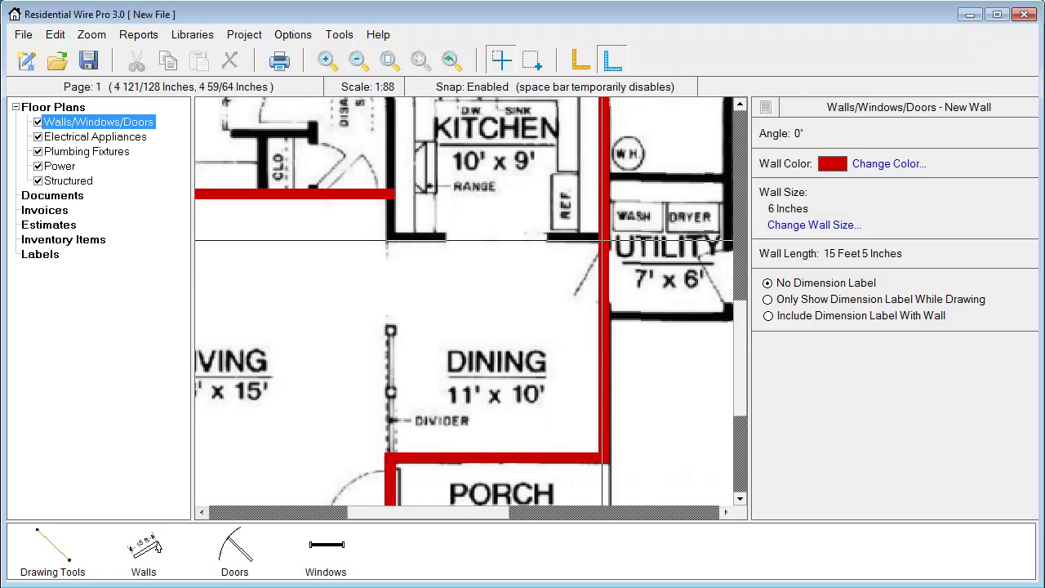
left_click(598, 241)
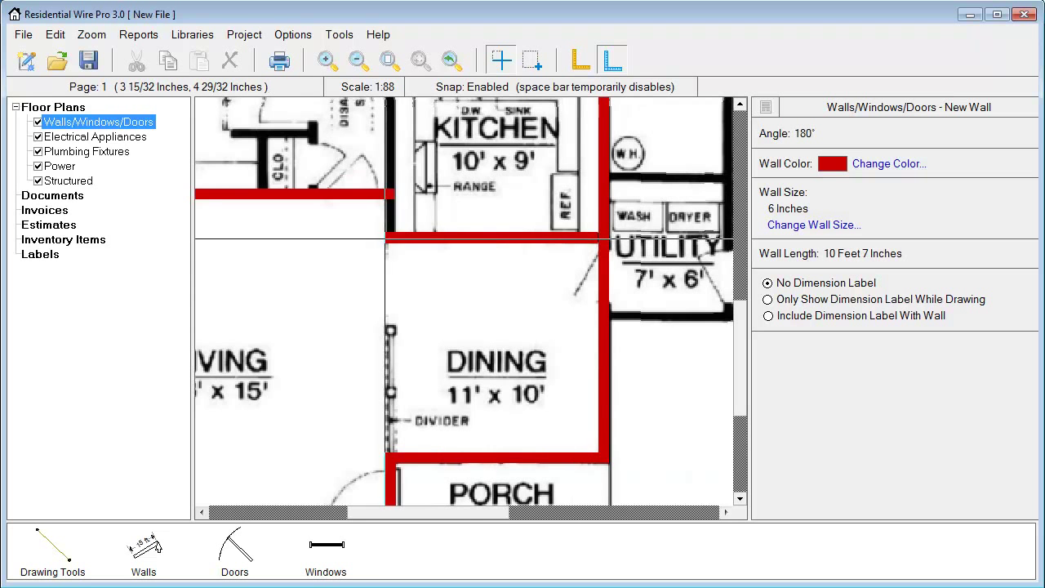
left_click(385, 239)
Continue the wall between the hall and kitchen up to the dressing area and across the hall's end at the master bedroom door.
middle_click_drag(396, 153, 463, 409)
middle_click_drag(489, 150, 569, 380)
key("space")
left_click(536, 308)
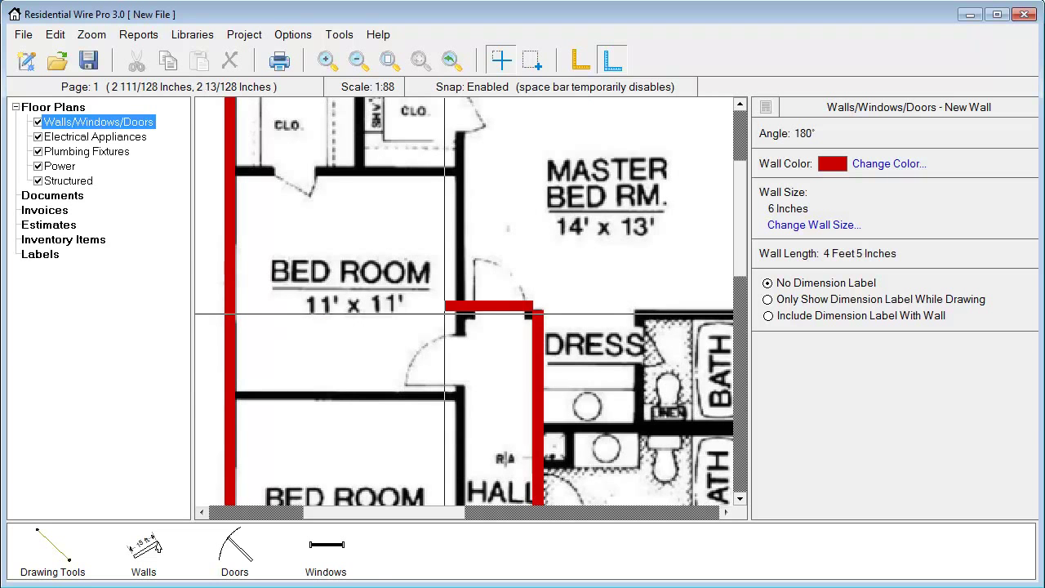
key("space")
left_click(450, 314)
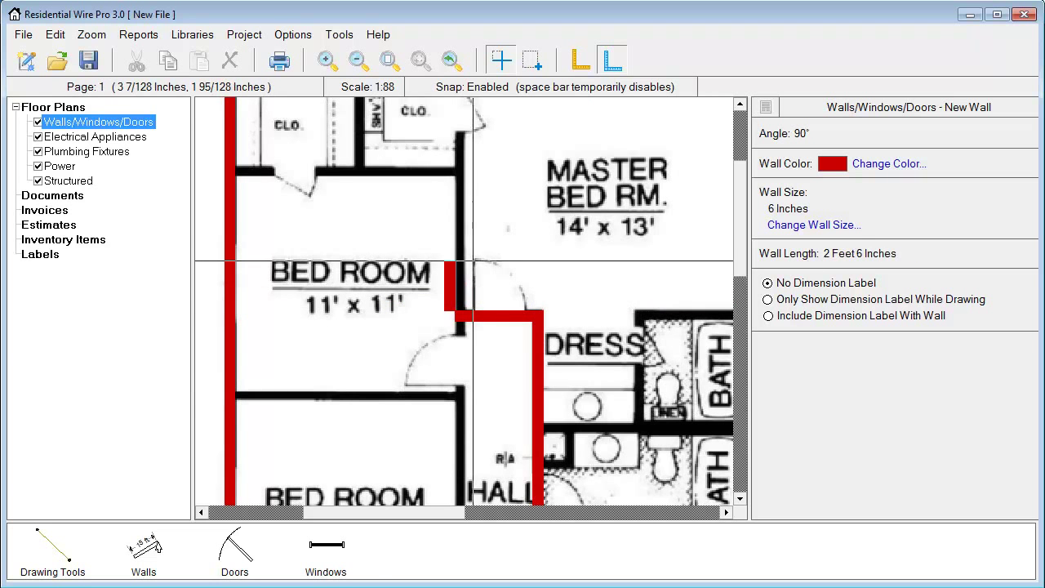
Draw an interior wall about 31 feet long from the rear exterior wall along the bedrooms and hall to the living room wall.
scroll(466, 228, "up", 3)
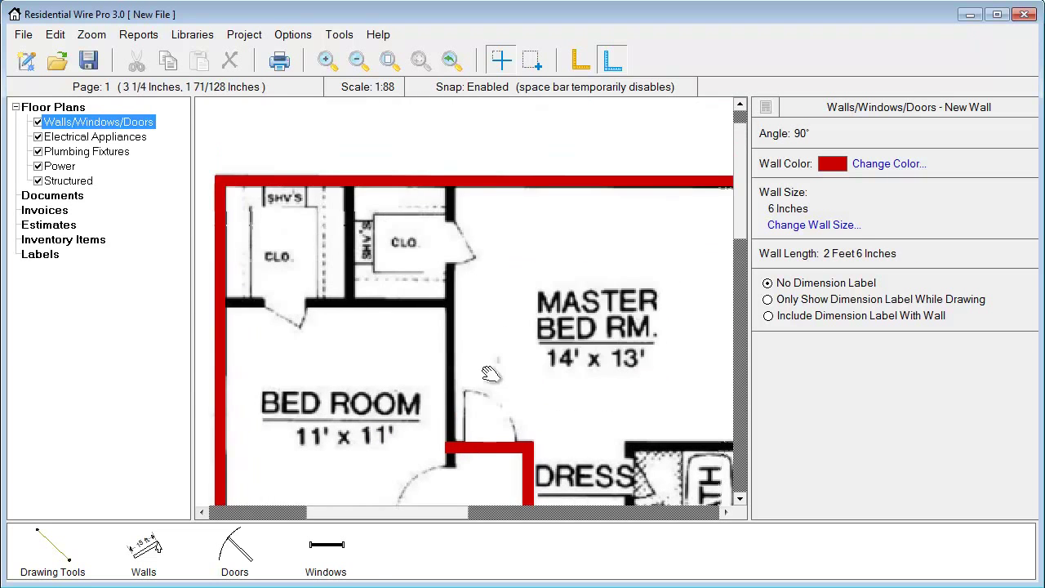
left_click(445, 187)
middle_click_drag(466, 384, 489, 219)
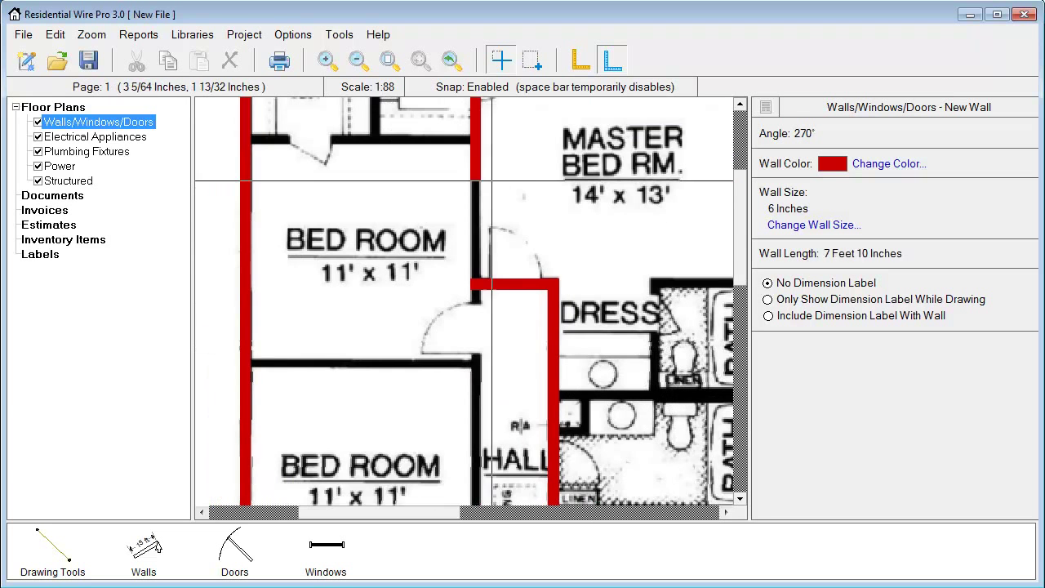
middle_click_drag(505, 373, 526, 211)
middle_click_drag(539, 446, 537, 349)
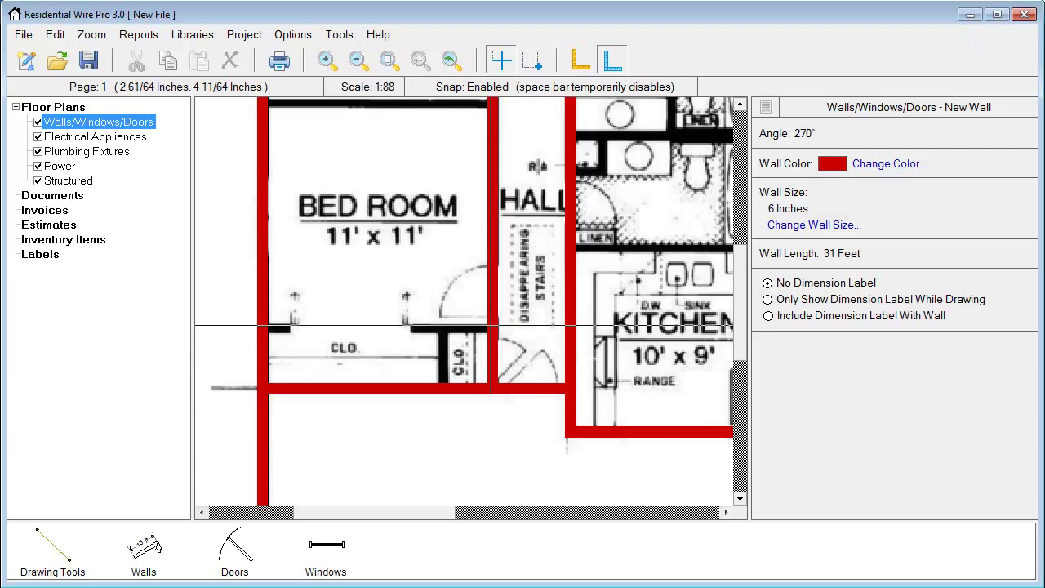
Draw a wall about 11 feet long across the front of the lower bedroom's closets, from the hall wall to the exterior wall.
left_click(488, 327)
key("space")
left_click(266, 330)
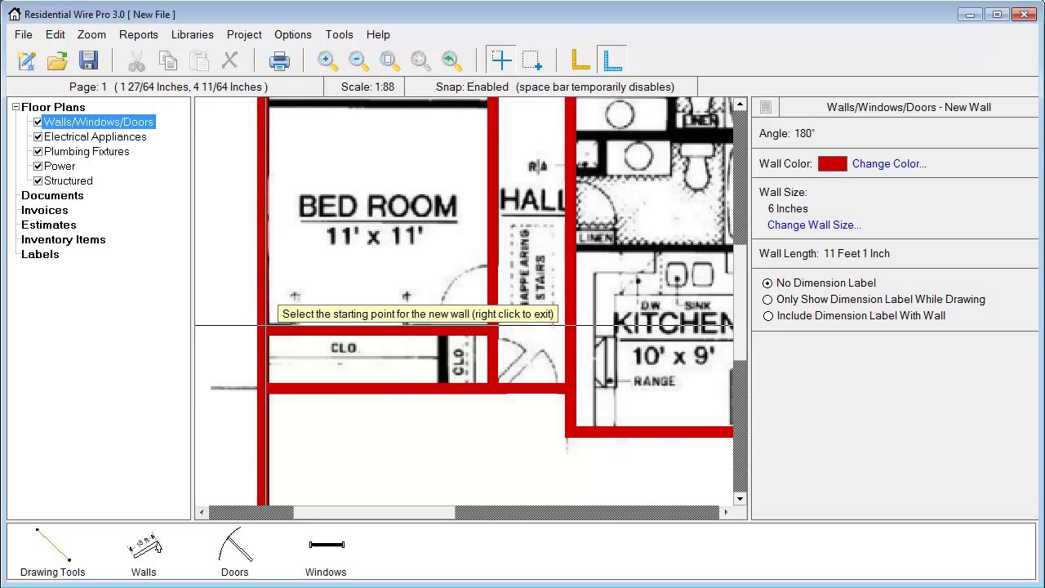
Draw a wall about 2 feet 5 inches long between the lower bedroom's closets and one about 11 feet 2 inches between the bedrooms.
left_click(437, 332)
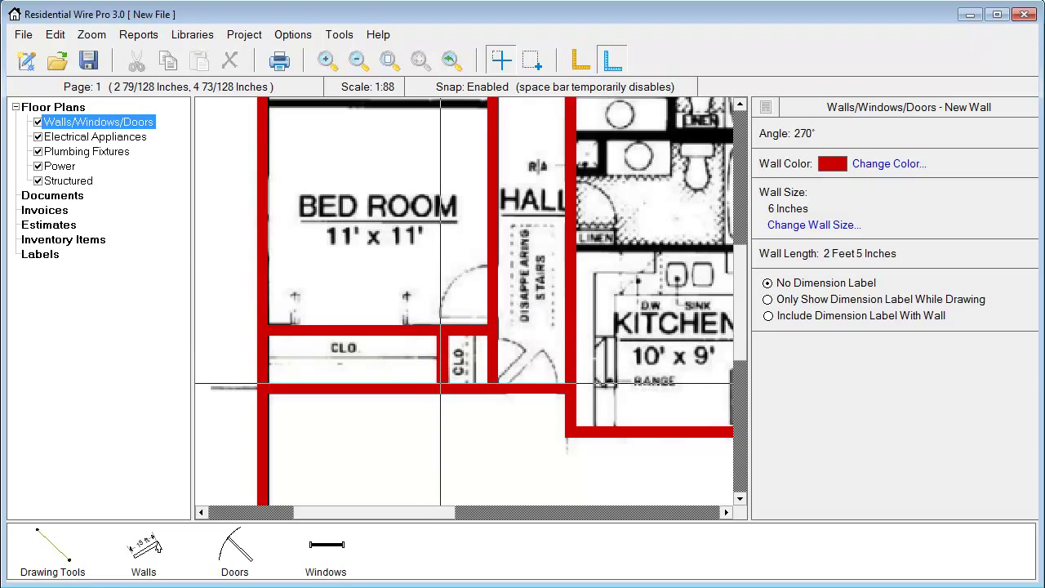
middle_click_drag(497, 139, 525, 270)
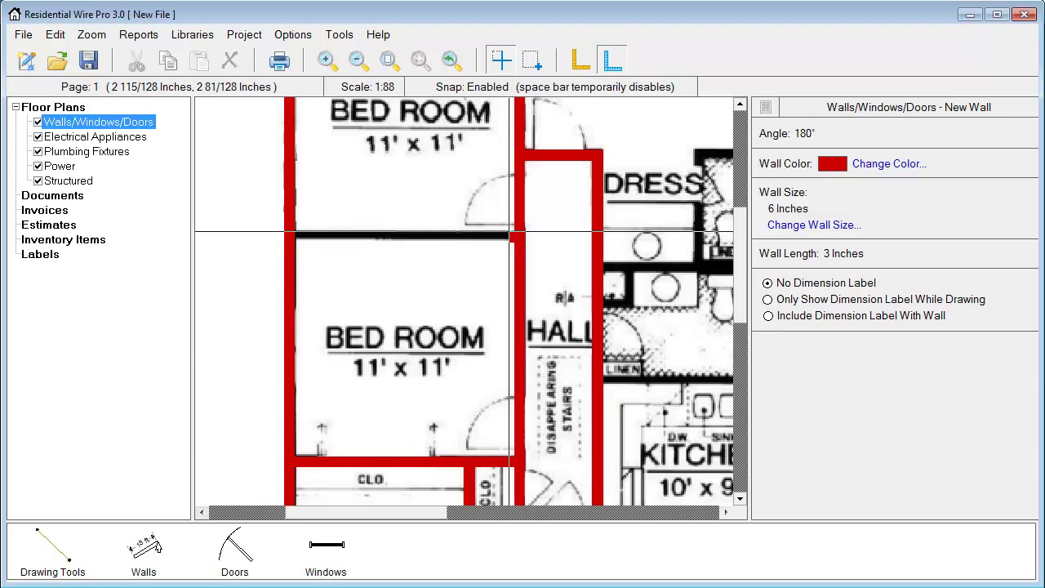
left_click(291, 232)
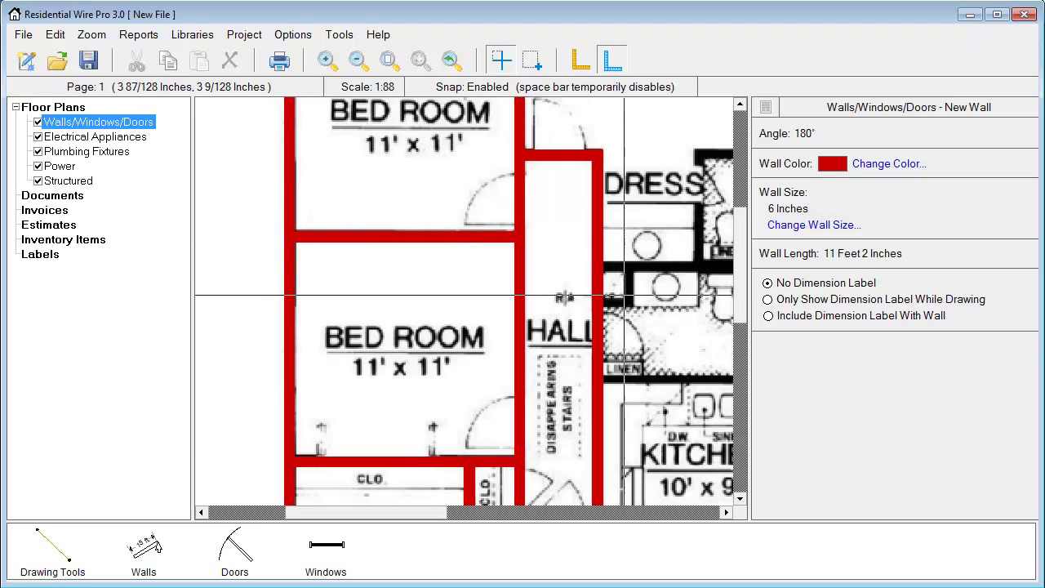
Draw a wall about 10 feet 3 inches long between kitchen and hall bath, and one about 10 feet 2 inches between the two baths.
middle_click_drag(617, 293, 471, 284)
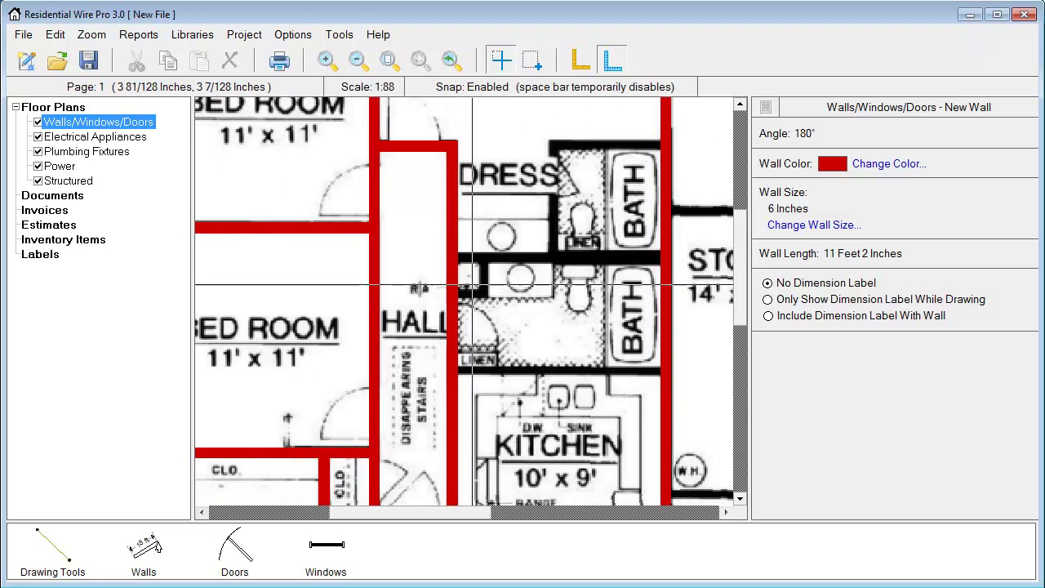
left_click(455, 366)
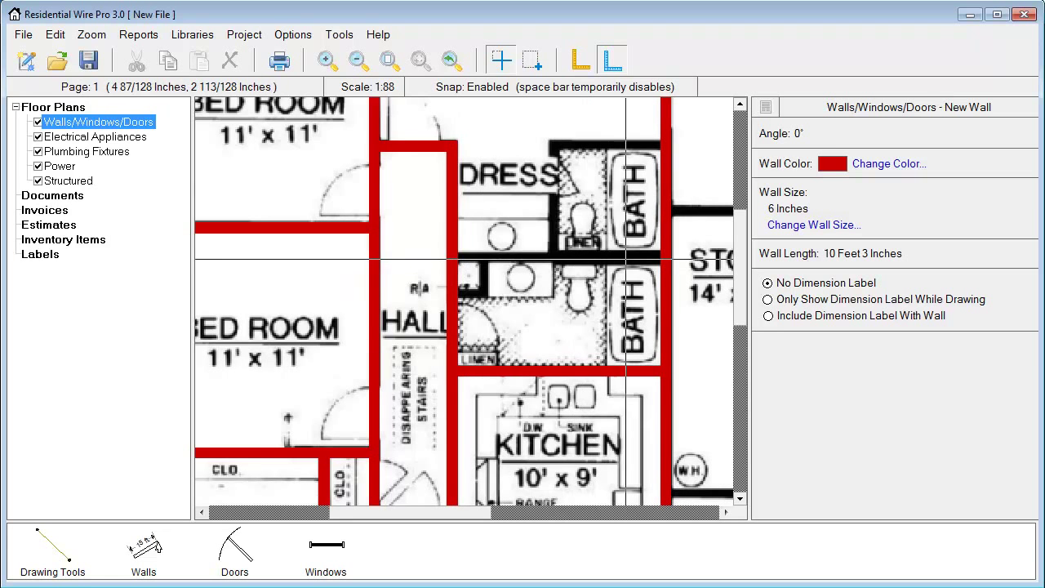
left_click(456, 261)
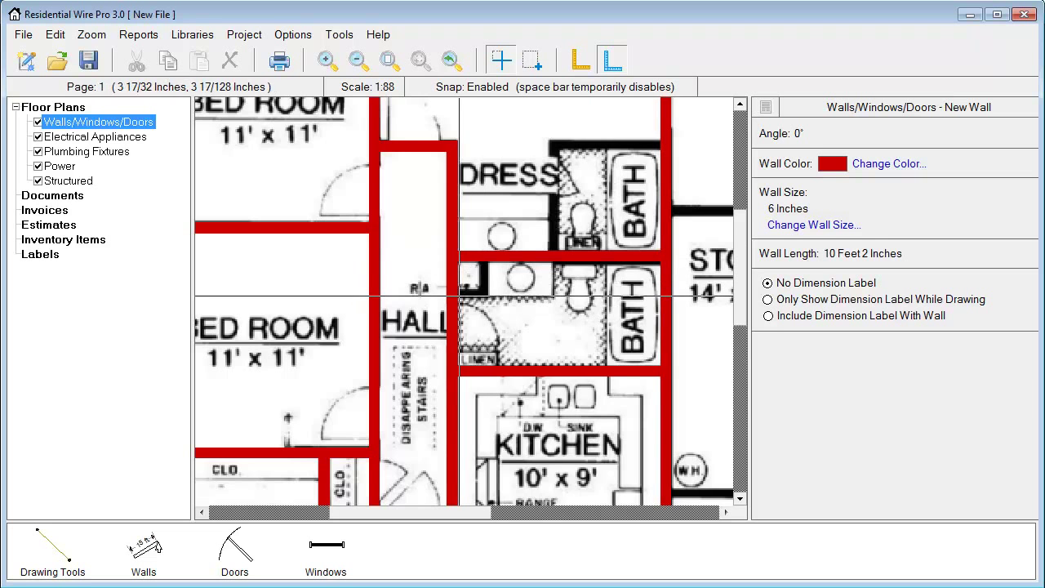
Draw two short walls around the R/A chase beside the hall bath, and the walls enclosing the master bath beside the dressing area.
left_click(455, 297)
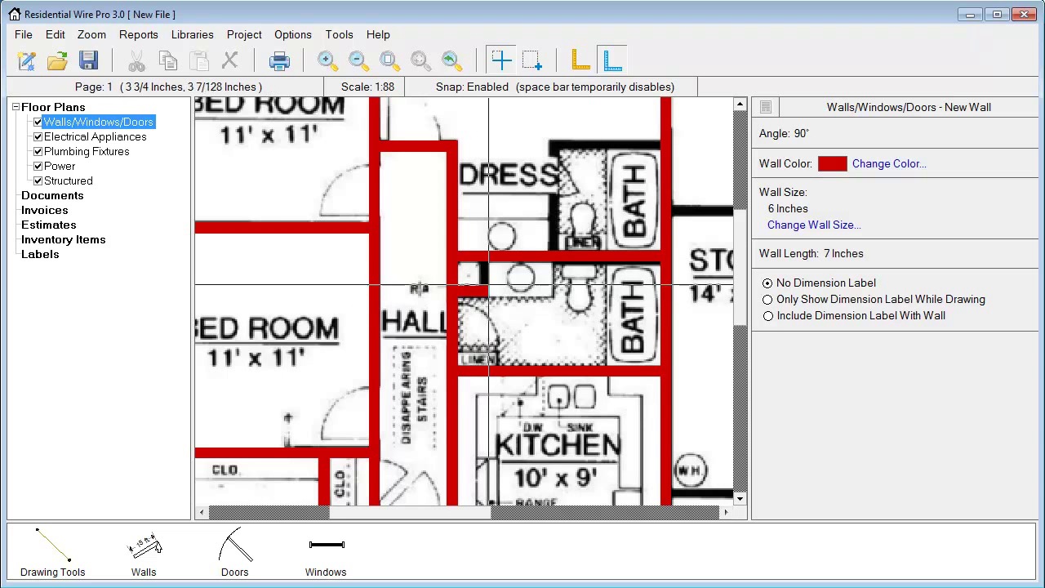
left_click(489, 261)
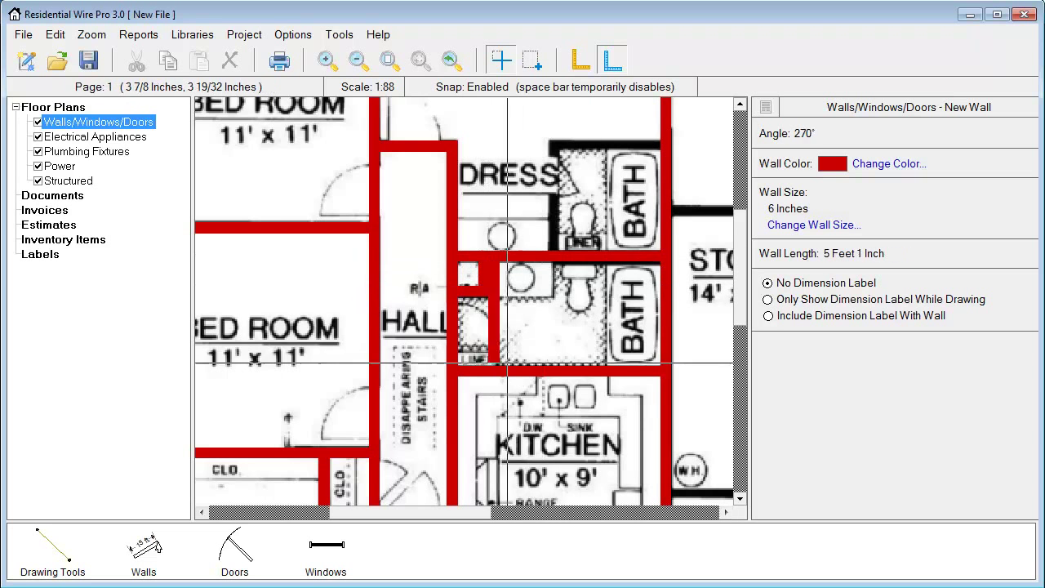
right_click(568, 327)
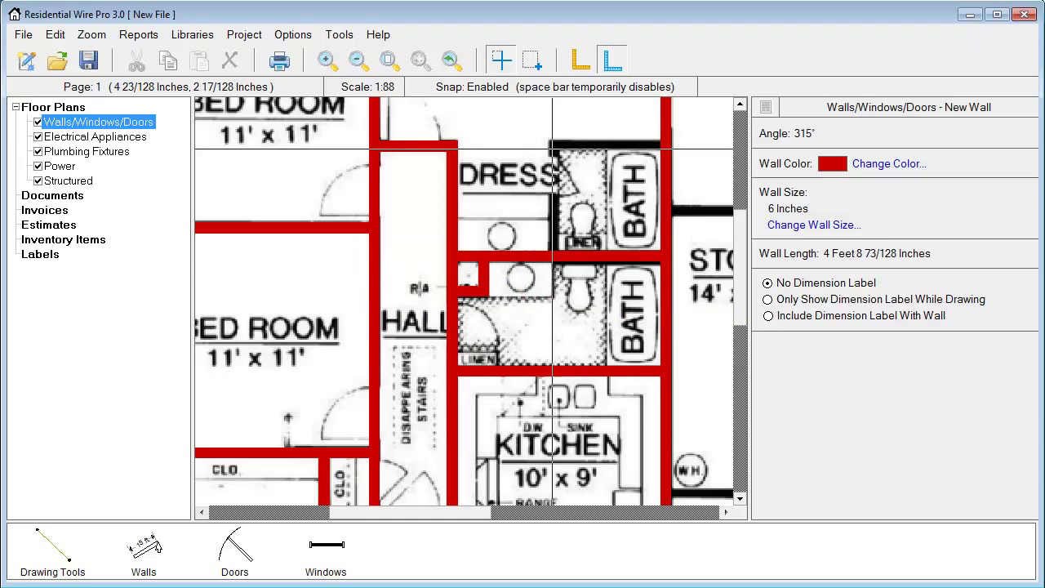
left_click(548, 249)
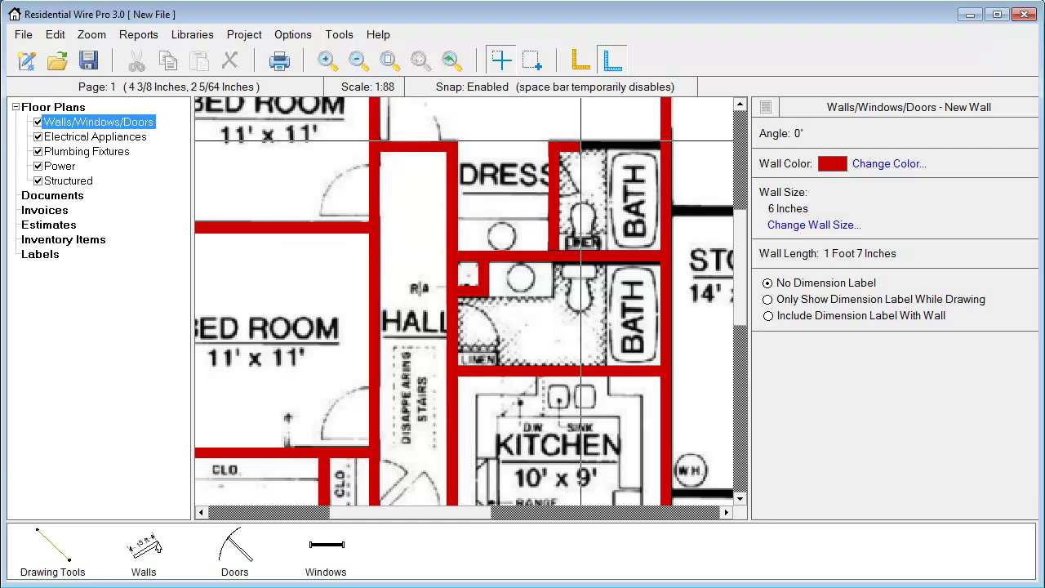
Draw a wall about 11 feet long between the upper bedroom and its closets, from the exterior wall to the master bedroom wall.
middle_click_drag(443, 201, 555, 415)
left_click(482, 220)
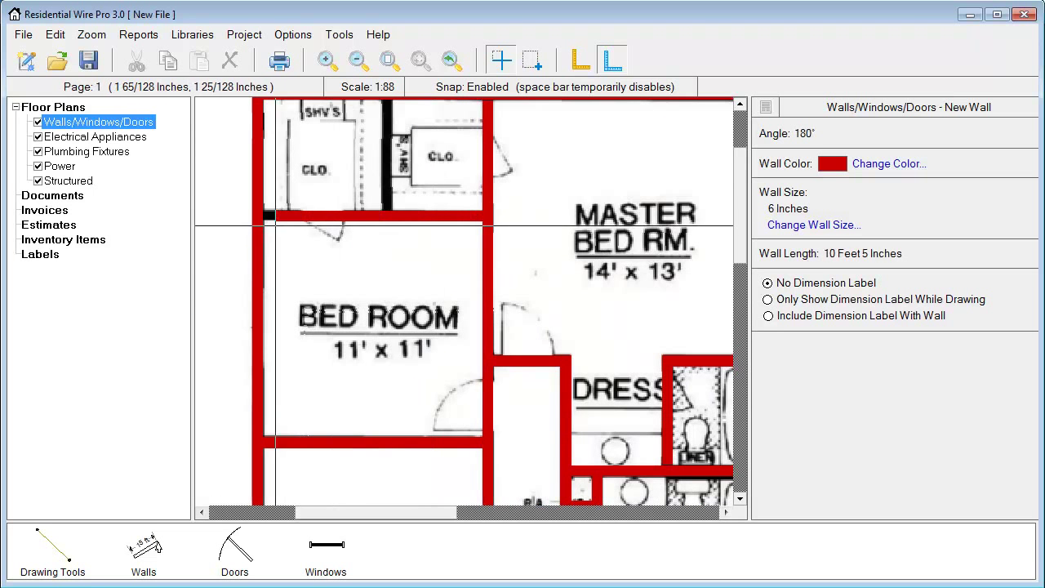
left_click(265, 226)
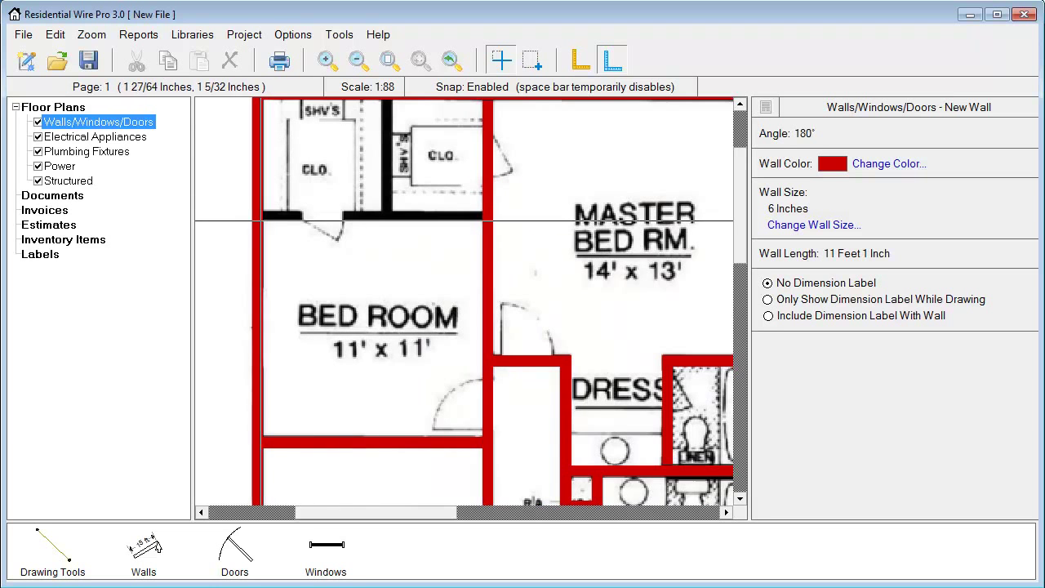
left_click(259, 218)
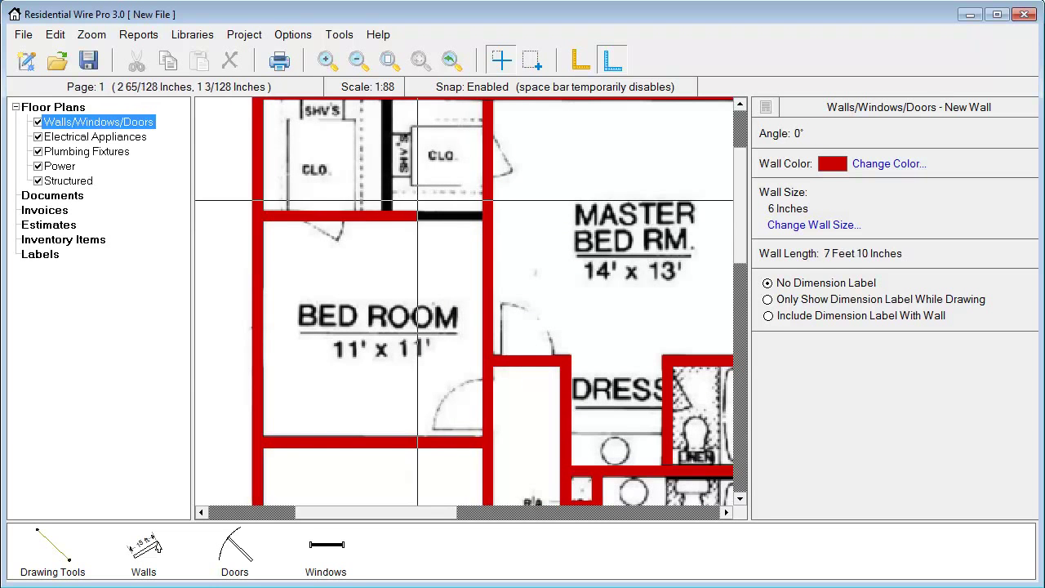
right_click(434, 190)
Draw the wall dividing the two closets above the upper bedroom, between the rear exterior wall and the closet front wall.
middle_click_drag(411, 166, 433, 258)
left_click(401, 191)
left_click(403, 302)
right_click(404, 301)
Draw the rear exterior wall of the storage room and garage, from the house wall to the garage's outer corner.
mouse_move(483, 308)
middle_mouse_down()
mouse_move(350, 216)
mouse_move(245, 187)
middle_mouse_up()
middle_click_drag(556, 374, 309, 258)
left_click(320, 282)
middle_click_drag(626, 315, 389, 243)
left_click(637, 242)
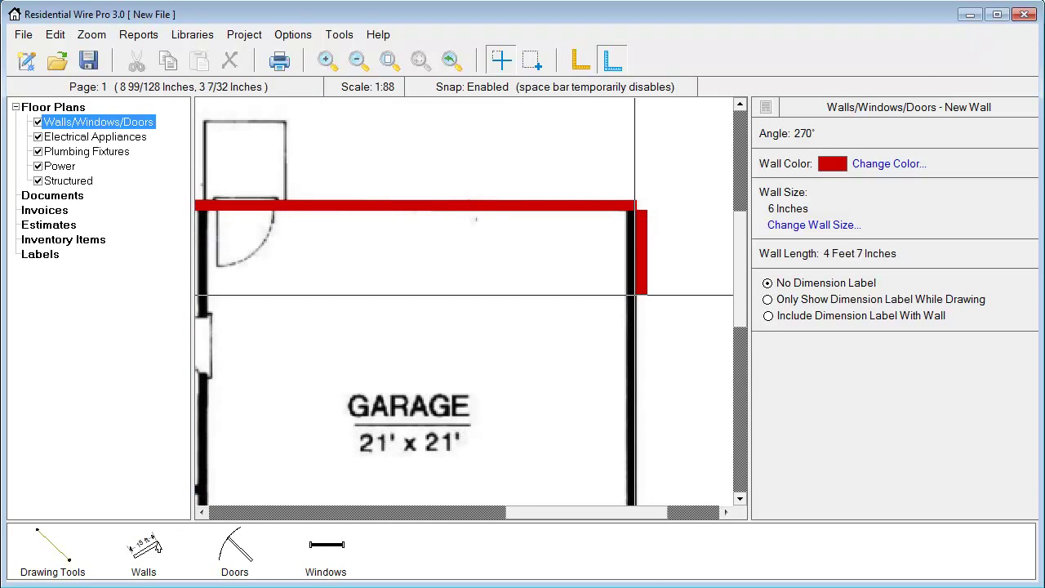
Continue along the garage's outer side and across its front back to the house wall, temporarily disabling snap at the corners.
middle_click_drag(642, 407, 622, 351)
key("space")
left_click(625, 389)
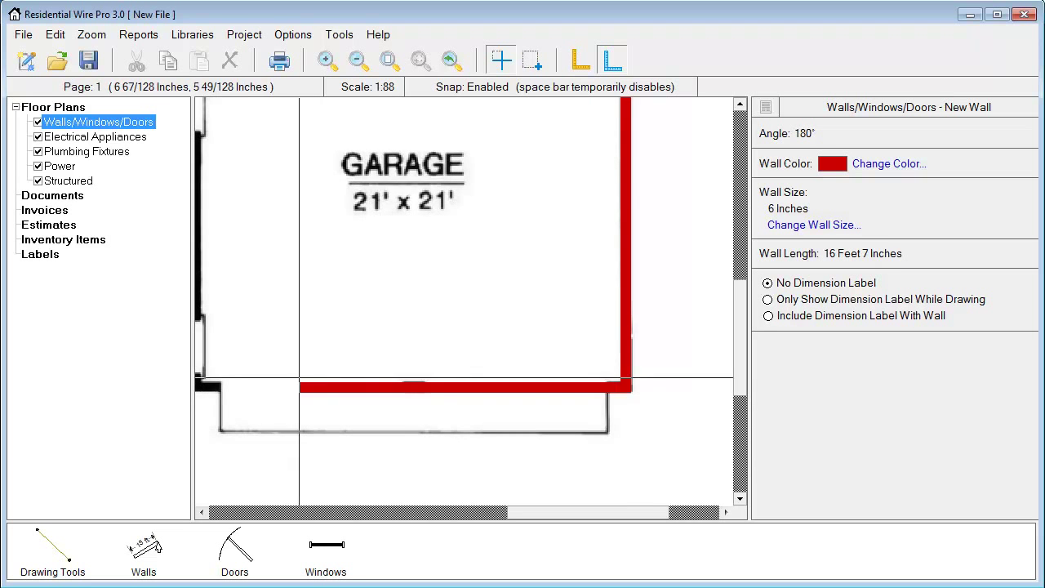
key("space")
left_click(219, 402)
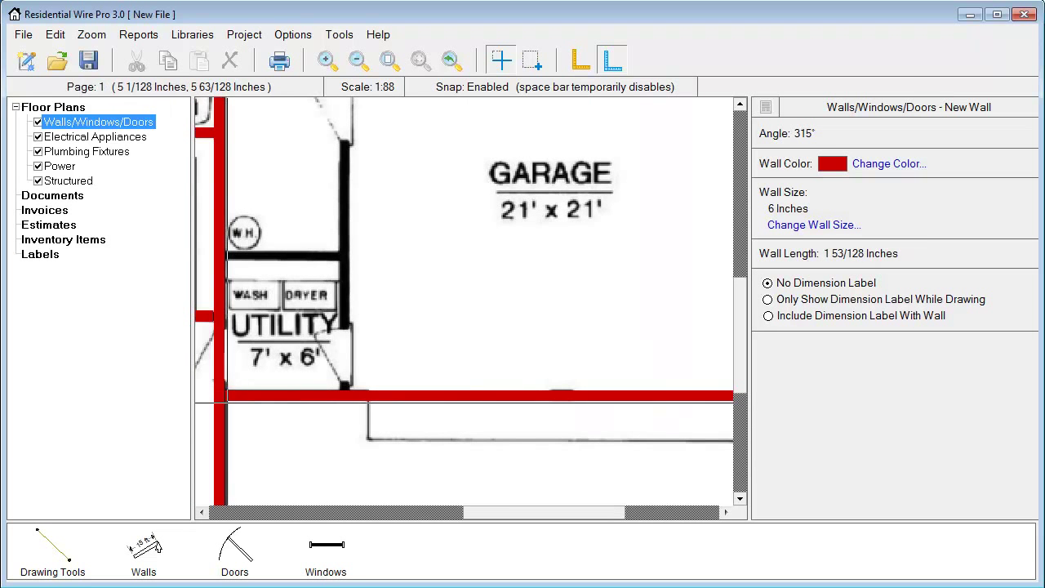
Draw the wall separating the garage from the utility and storage rooms, plus the partition between those two rooms.
left_click(339, 400)
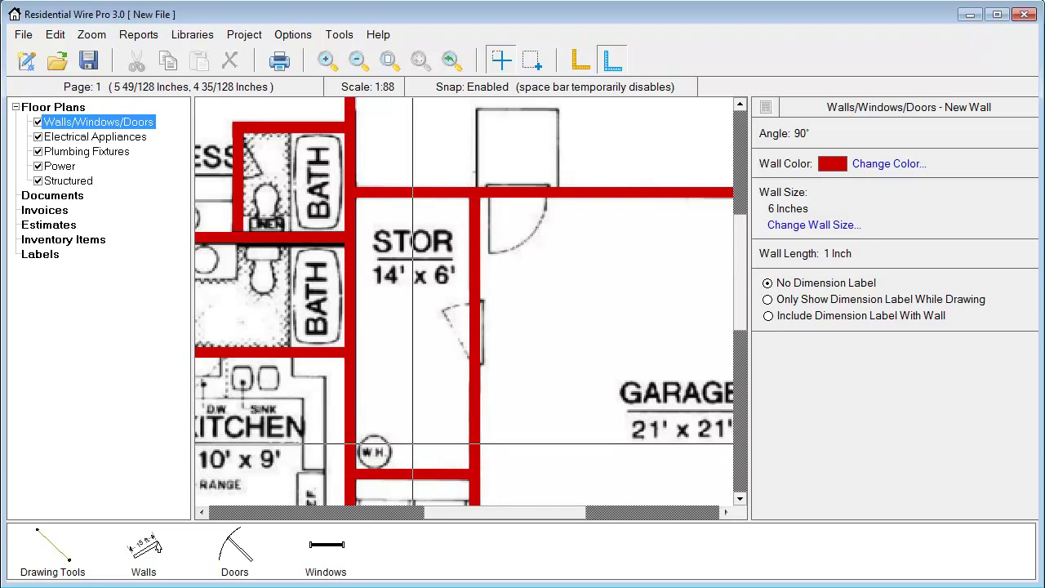
Review the traced walls across the whole floor plan, from the garage and storage area to the bedrooms and living room.
middle_click_drag(412, 440, 553, 221)
middle_click_drag(394, 352, 656, 302)
middle_click_drag(518, 363, 496, 187)
scroll(509, 286, "down", 2)
middle_click_drag(561, 160, 439, 429)
scroll(446, 417, "down", 1)
scroll(446, 417, "down", 1)
middle_click_drag(503, 433, 477, 386)
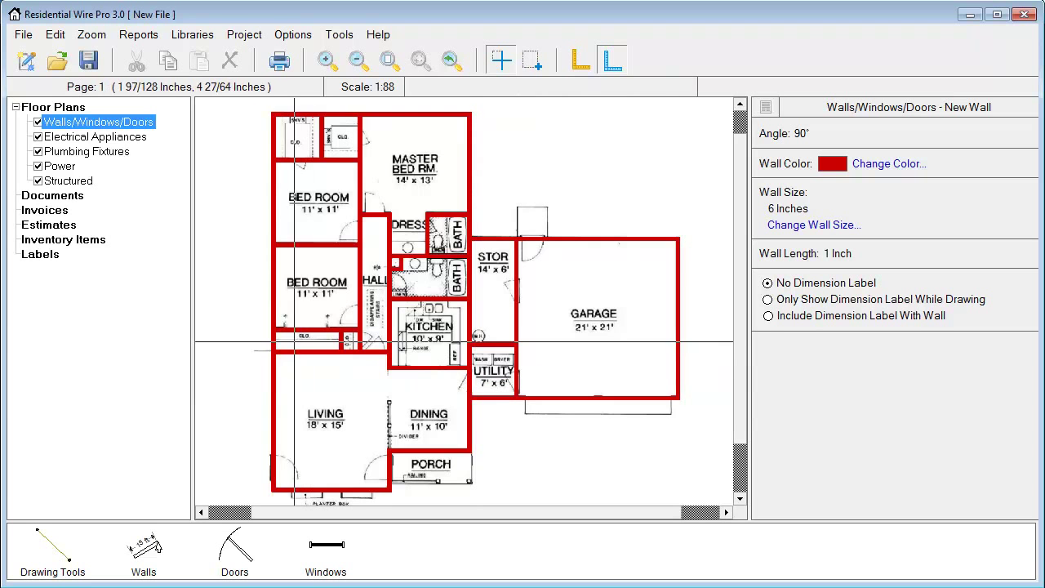
left_click(251, 348)
left_click(340, 437)
right_click(310, 407)
left_click(293, 396)
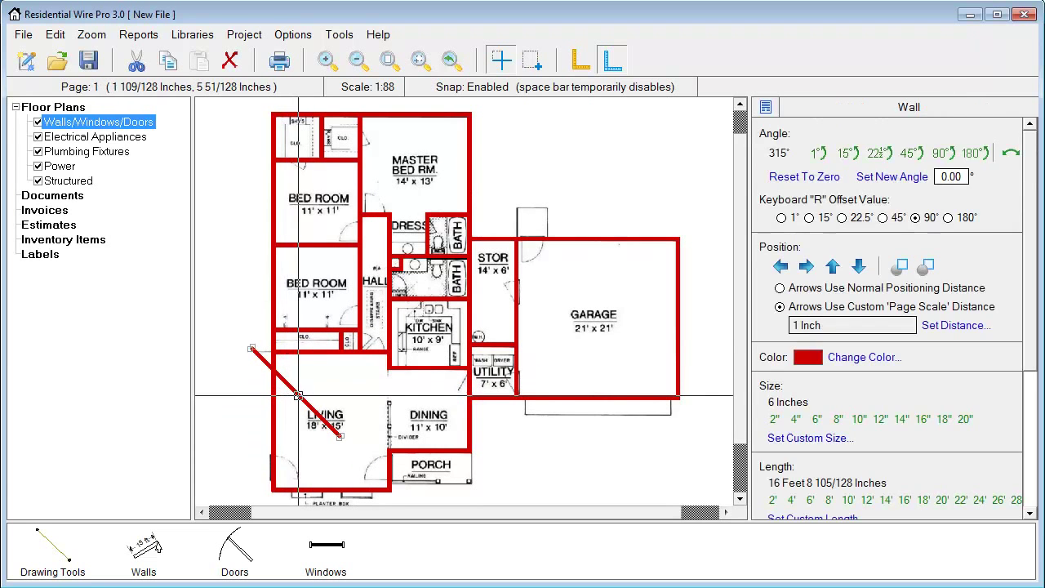
key("Delete")
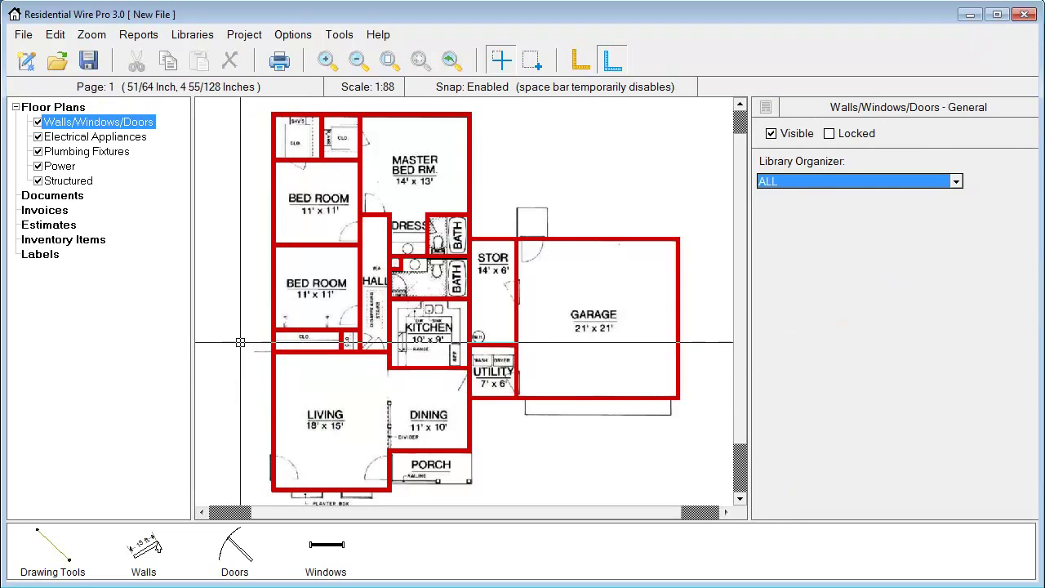
Display the walls as unfilled outlines so the plan's door and window openings around the living room show through.
left_click_drag(241, 342, 412, 506)
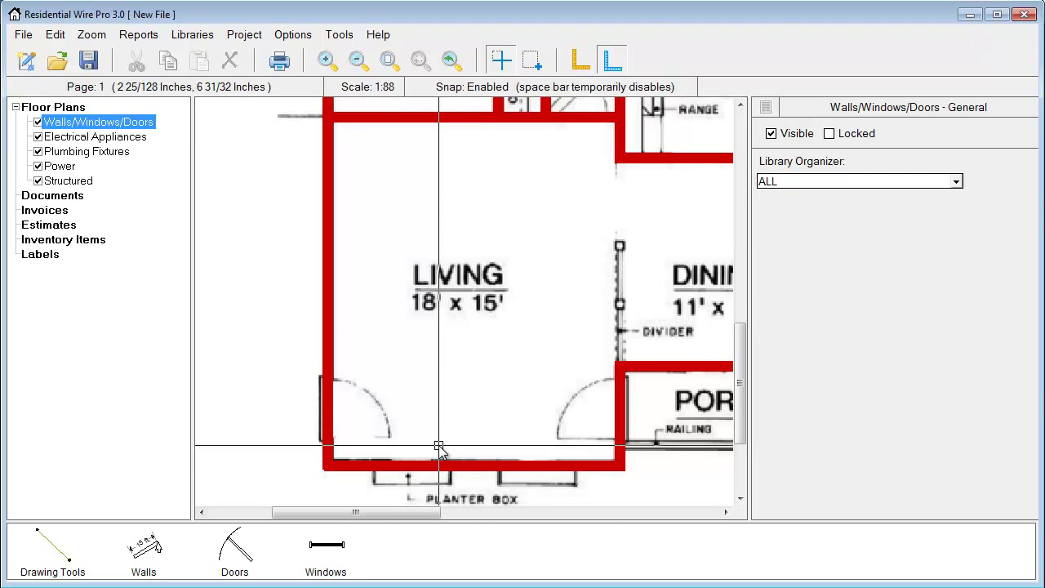
scroll(438, 445, "down", 1)
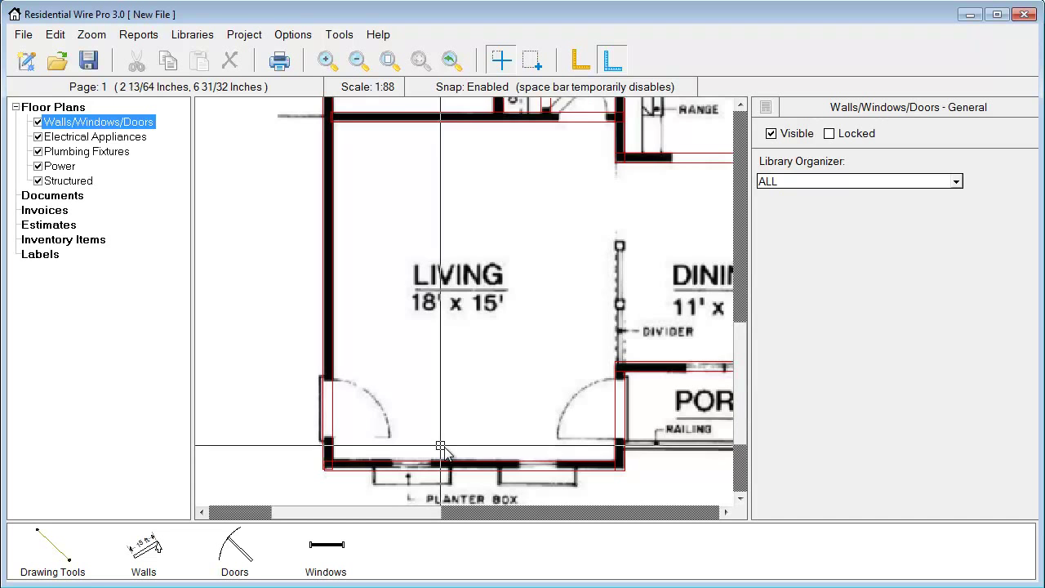
middle_click_drag(474, 486, 371, 441)
scroll(421, 431, "up", 1)
Place a freehand custom-size right-handed door 3 feet wide in the living room's exterior side wall opening, opposite the porch.
left_click(242, 563)
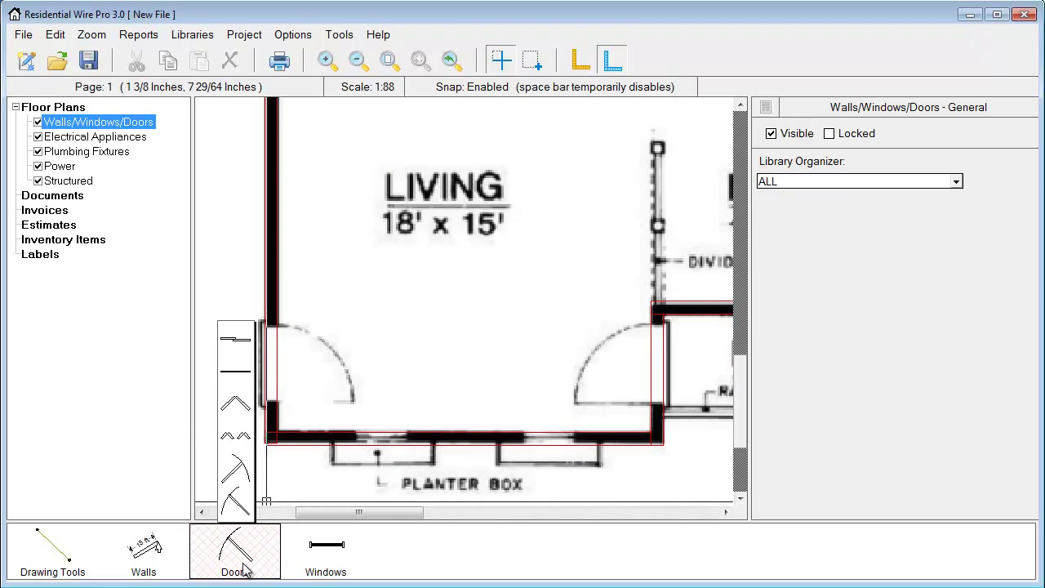
left_click(234, 508)
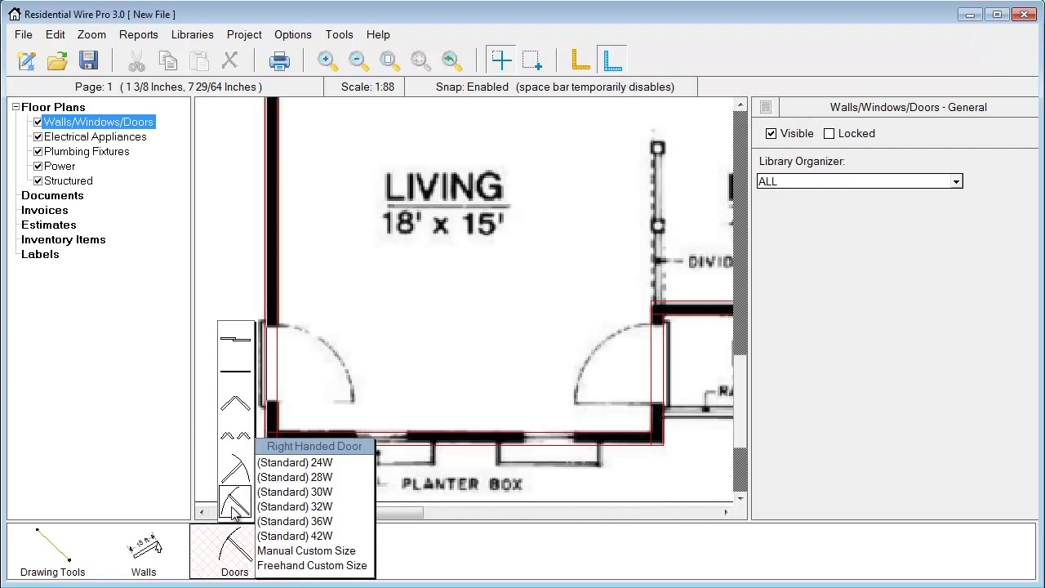
left_click(287, 566)
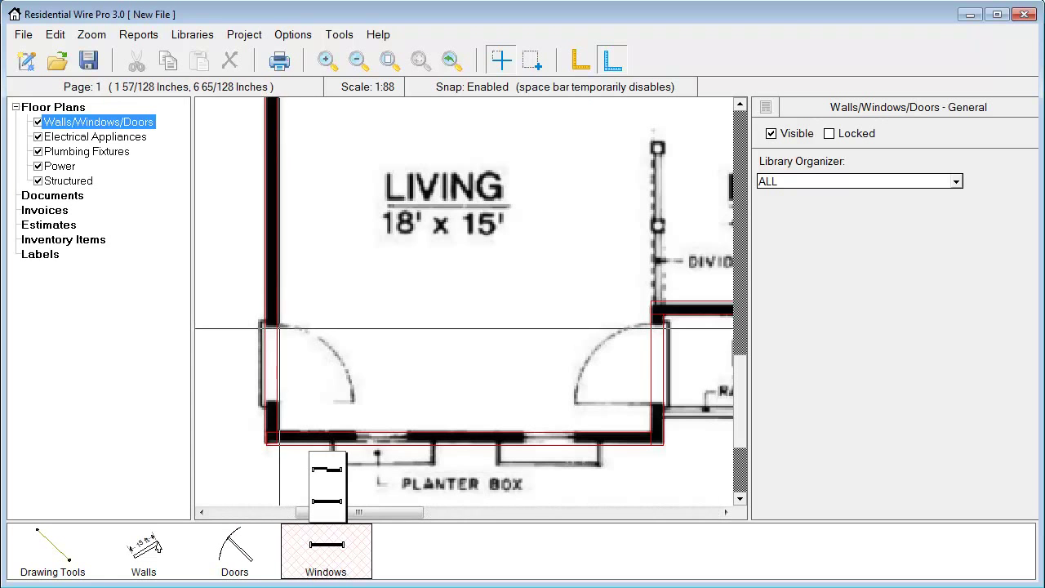
left_click_drag(278, 314, 280, 408)
left_click(453, 423)
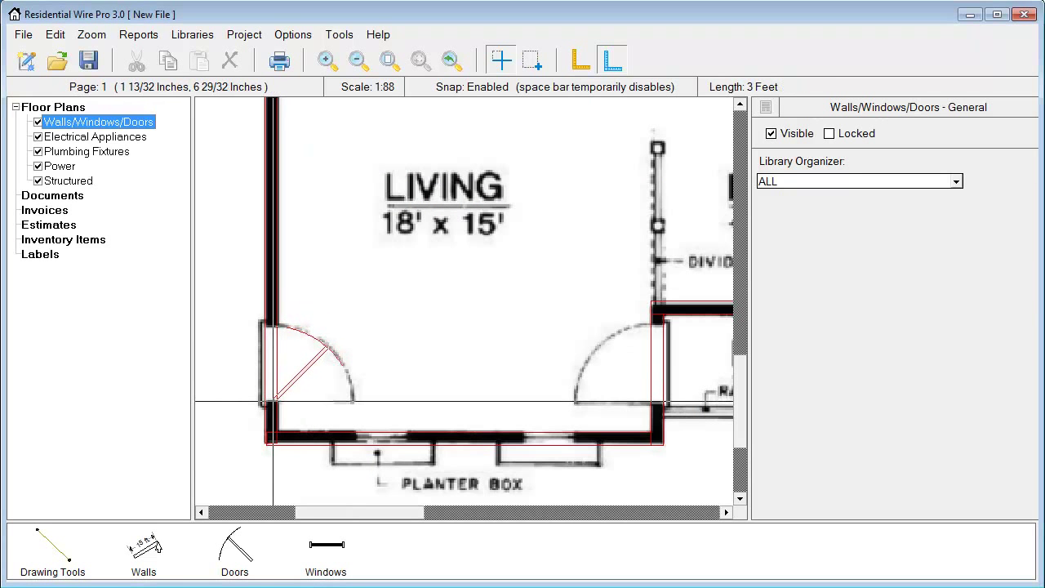
left_click(274, 401)
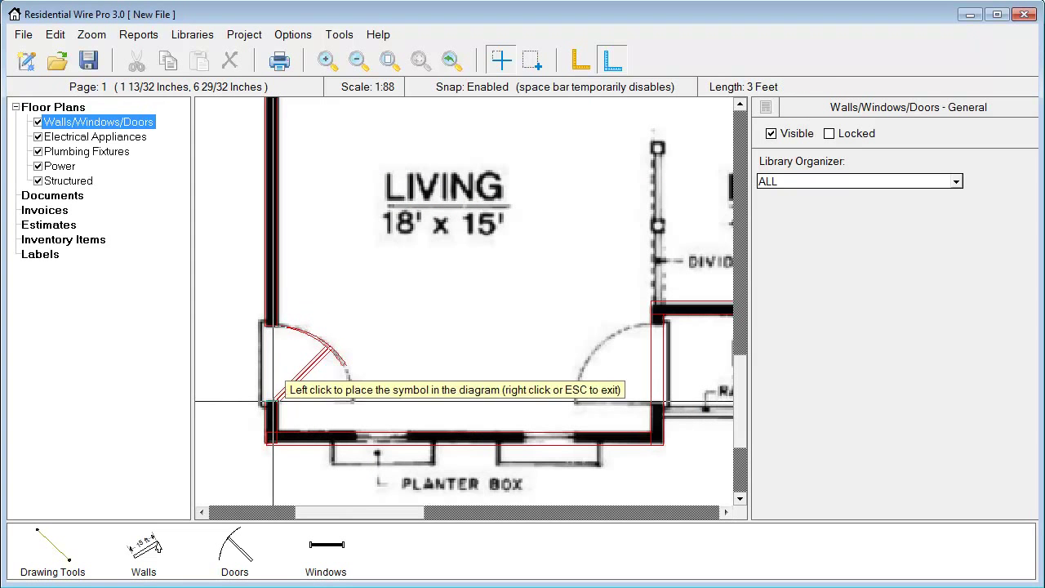
Place a freehand custom-size left-handed door, 3 feet 1 inch wide and 1 1/2 inches thick, in the living room's porch opening.
left_click(245, 559)
mouse_move(234, 479)
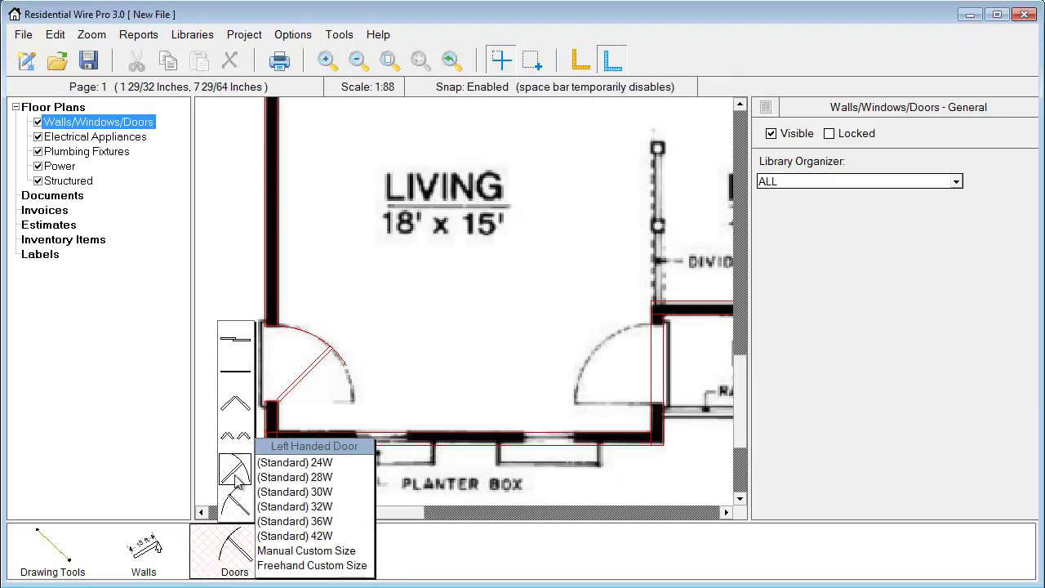
left_click(298, 565)
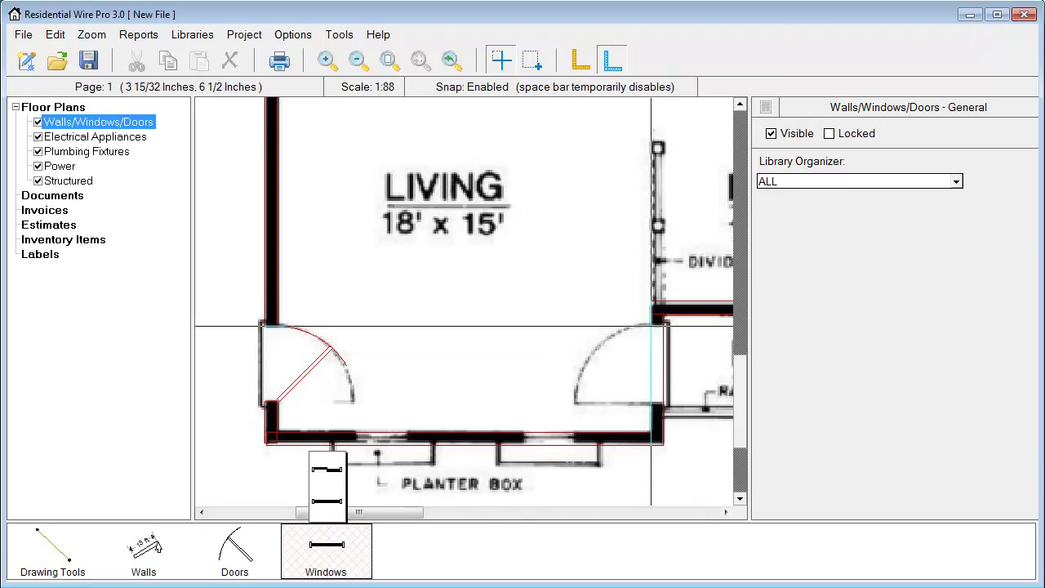
left_click(651, 405)
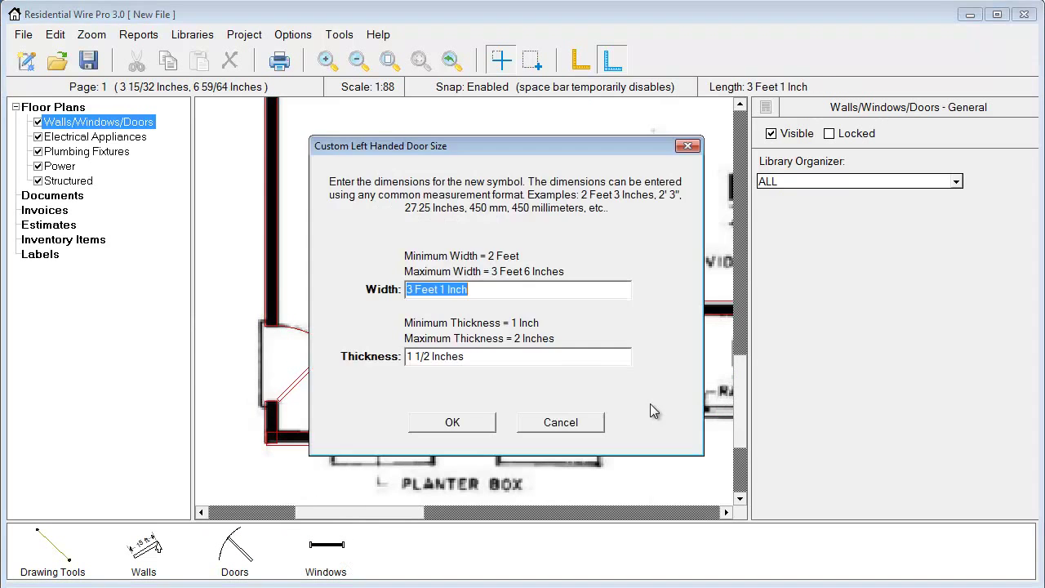
left_click(452, 422)
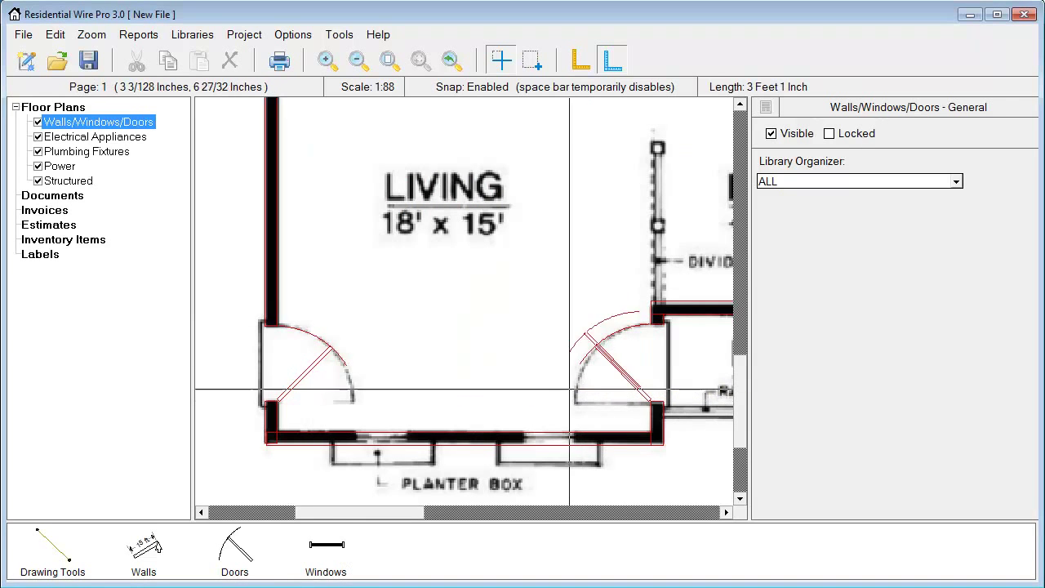
Place two freehand custom-size single windows, each 2 feet wide, in the living room's front wall above the planter boxes.
left_click(326, 551)
left_click(326, 500)
left_click(369, 565)
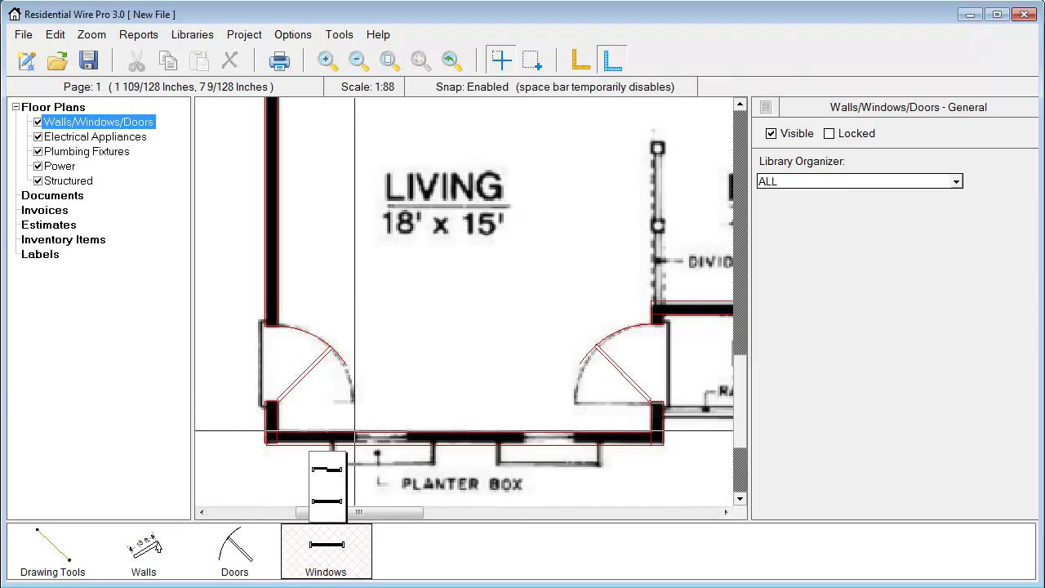
left_click(407, 437)
left_click(448, 426)
left_click(356, 443)
left_click(524, 442)
Place freehand custom-size single windows, each 4 feet wide and 6 inches thick, in the exterior wall openings of both 11' x 11' bedrooms.
scroll(326, 202, "up", 6)
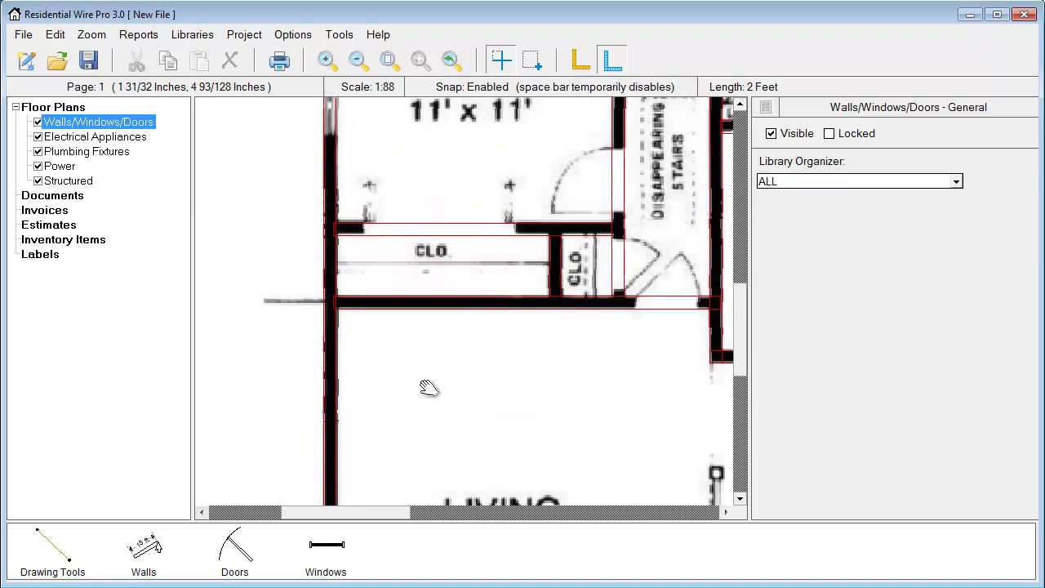
scroll(391, 285, "up", 3)
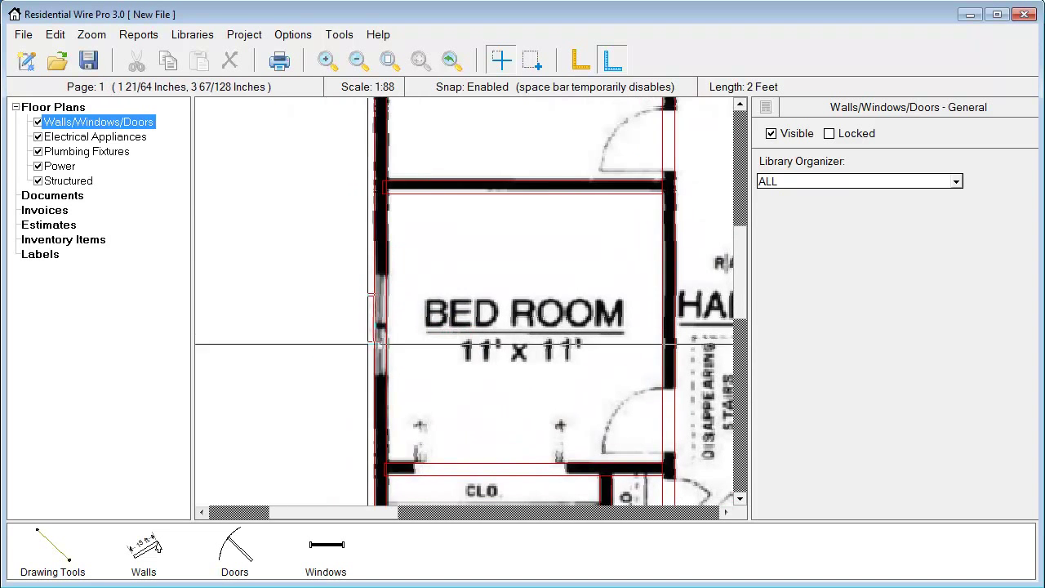
left_click(323, 542)
mouse_move(322, 518)
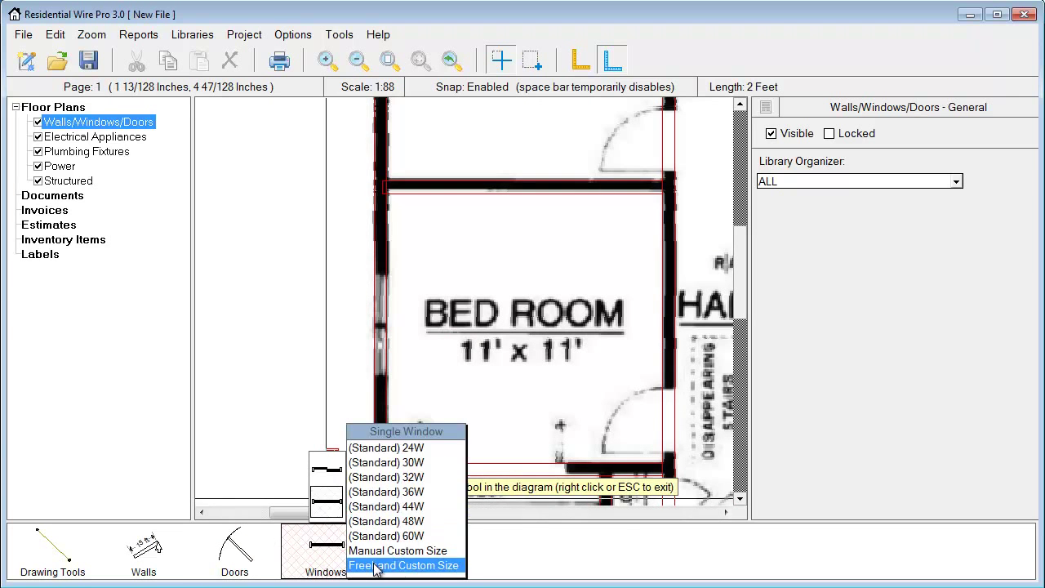
left_click(373, 565)
left_click(380, 375)
left_click(380, 275)
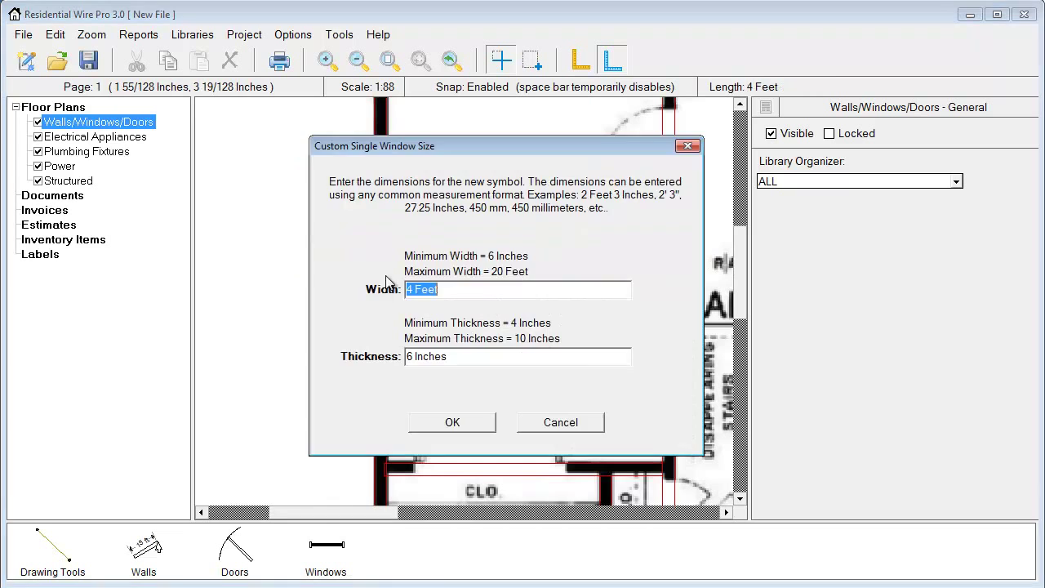
left_click(458, 429)
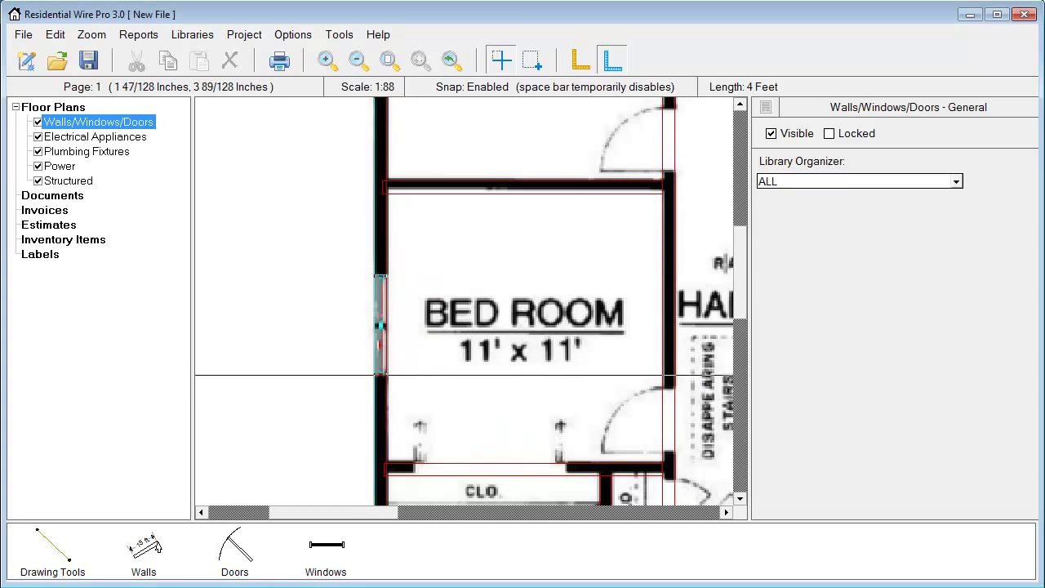
left_click(380, 374)
middle_click_drag(456, 224, 445, 444)
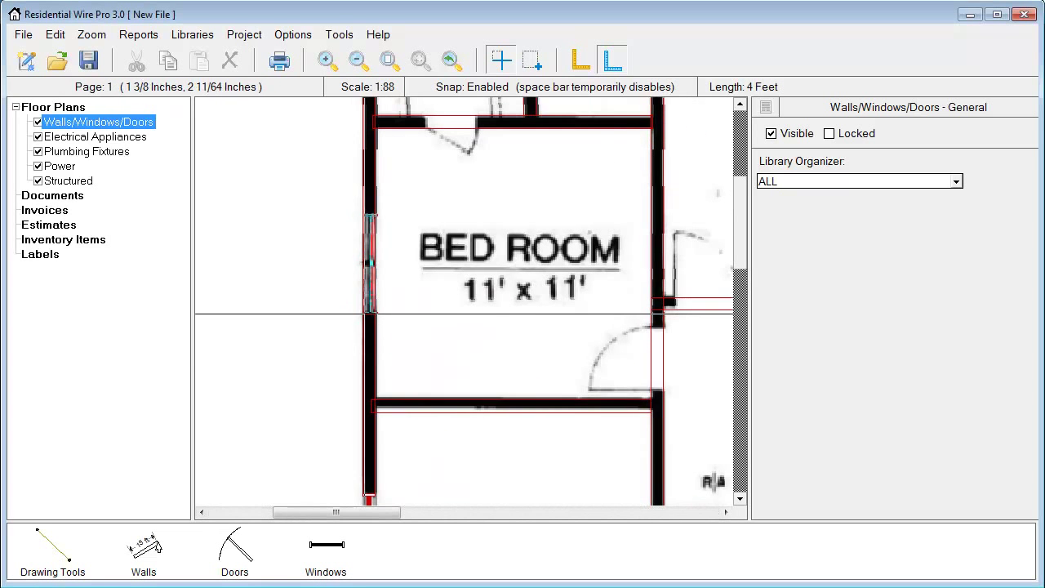
left_click(369, 314)
Place two standard 24W single windows in the openings of the master bedroom's exterior side wall.
middle_click_drag(485, 140, 400, 420)
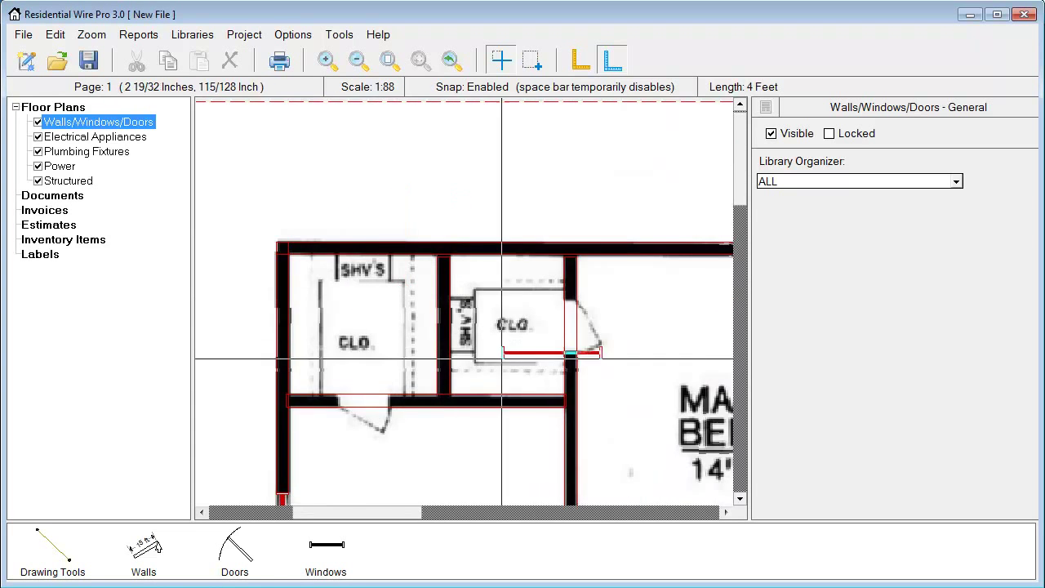
middle_click_drag(568, 358, 305, 317)
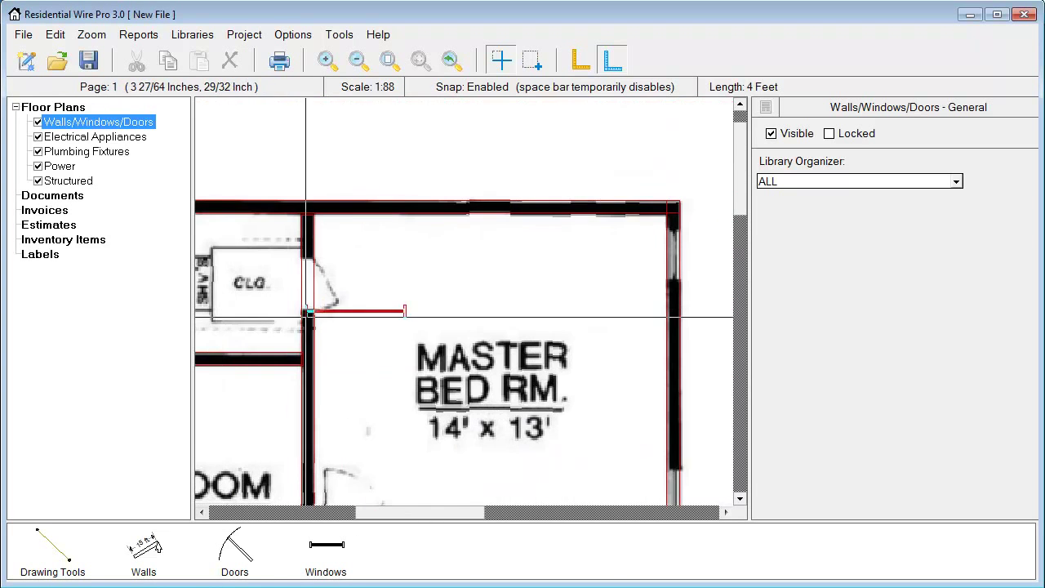
left_click(325, 549)
left_click(325, 511)
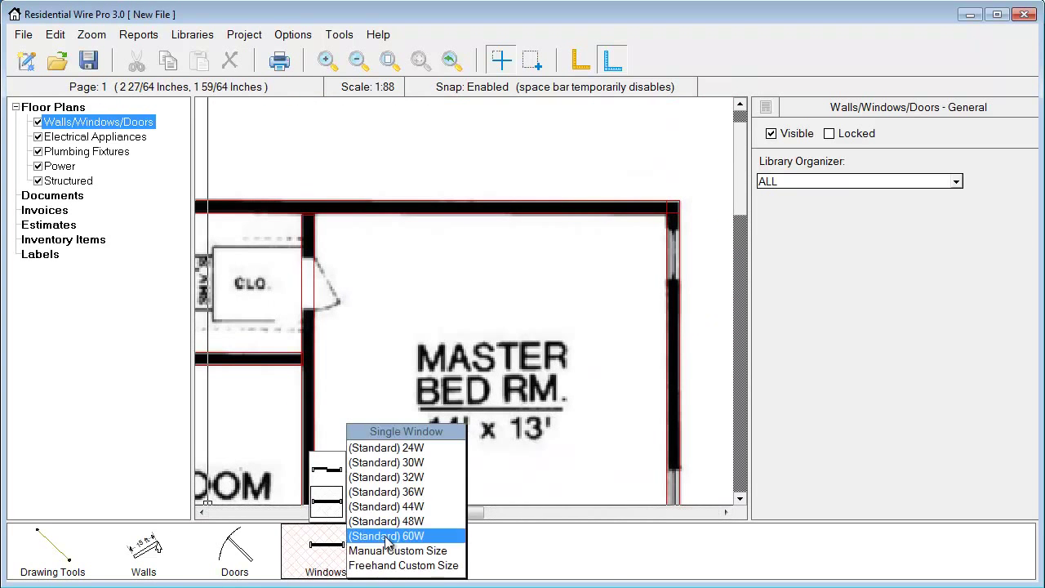
left_click(386, 462)
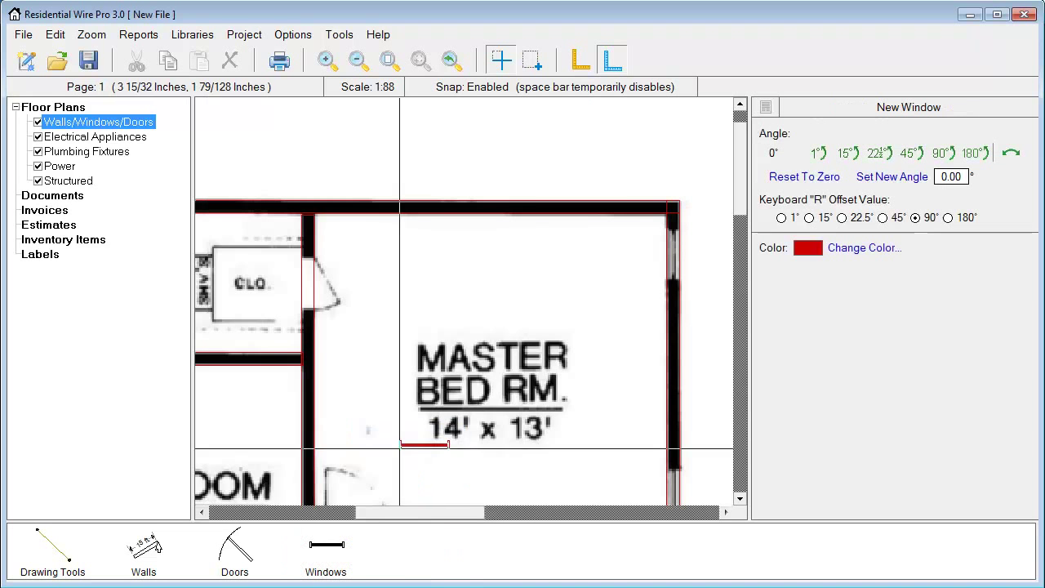
left_click(666, 280)
middle_click_drag(634, 387, 450, 233)
left_click(482, 364)
middle_click_drag(552, 416, 327, 227)
right_click(466, 315)
Place a freehand custom-size right-handed door, 2 feet 9 inches wide, in the garage's rear wall opening beside the storage room.
left_click(257, 569)
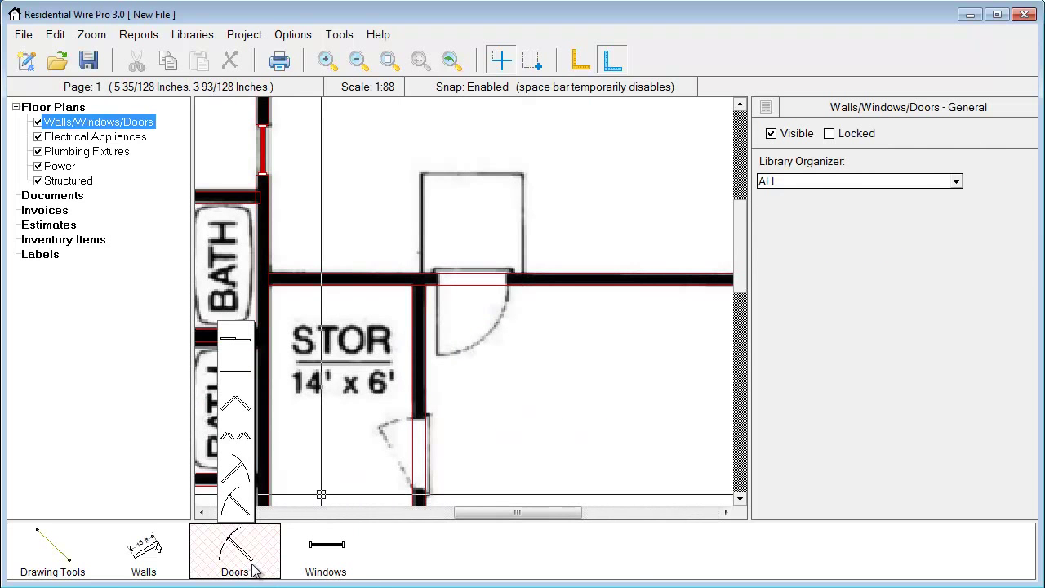
left_click(236, 503)
left_click(325, 551)
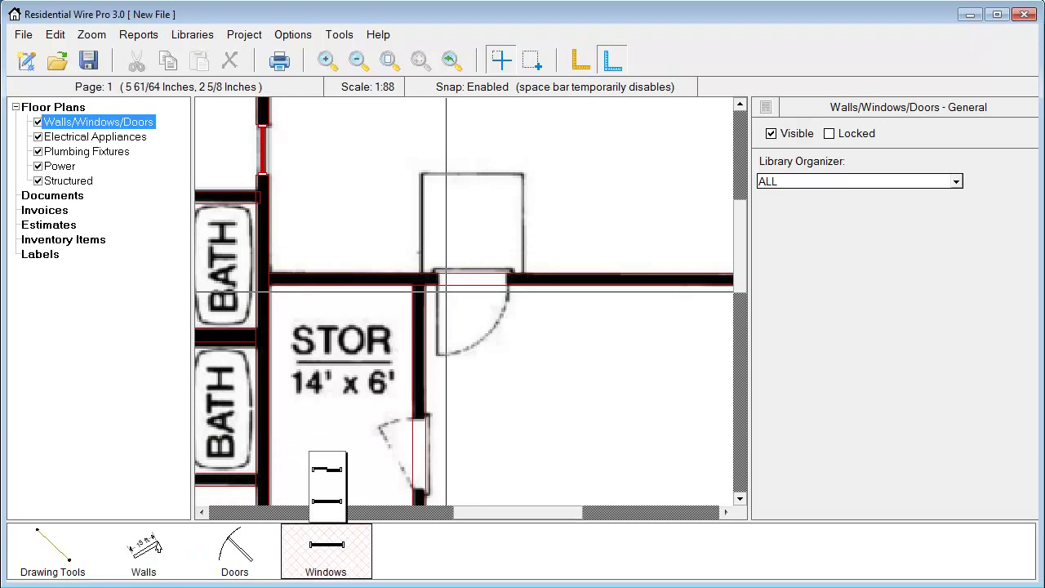
left_click_drag(437, 285, 508, 301)
left_click(482, 424)
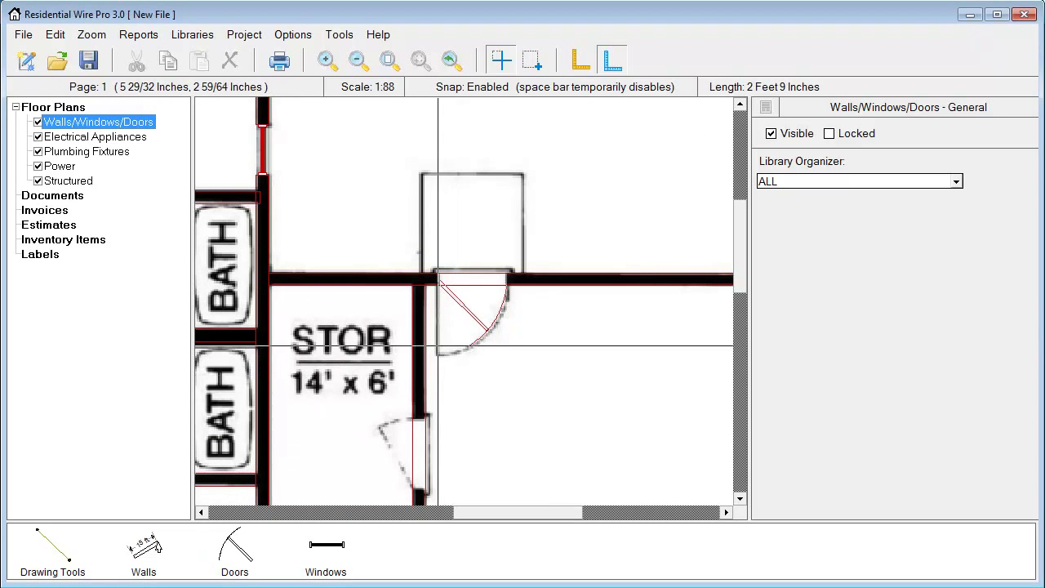
left_click_drag(460, 387, 460, 274)
Place a freehand custom-size left-handed door, 2 feet 7 inches wide, in the opening between the utility room and the garage.
middle_click_drag(459, 274, 360, 163)
middle_click_drag(229, 462, 603, 408)
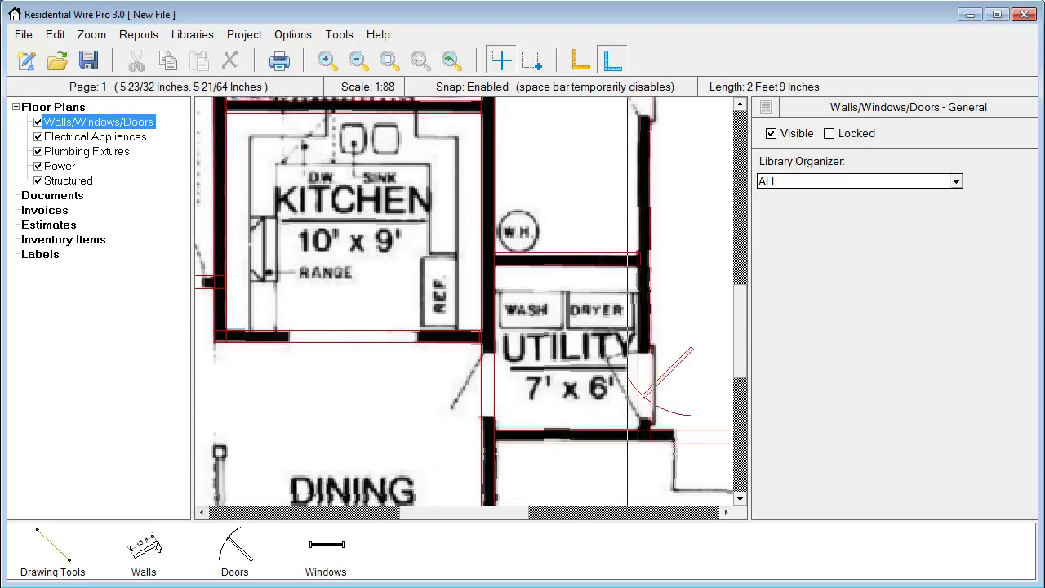
left_click(259, 554)
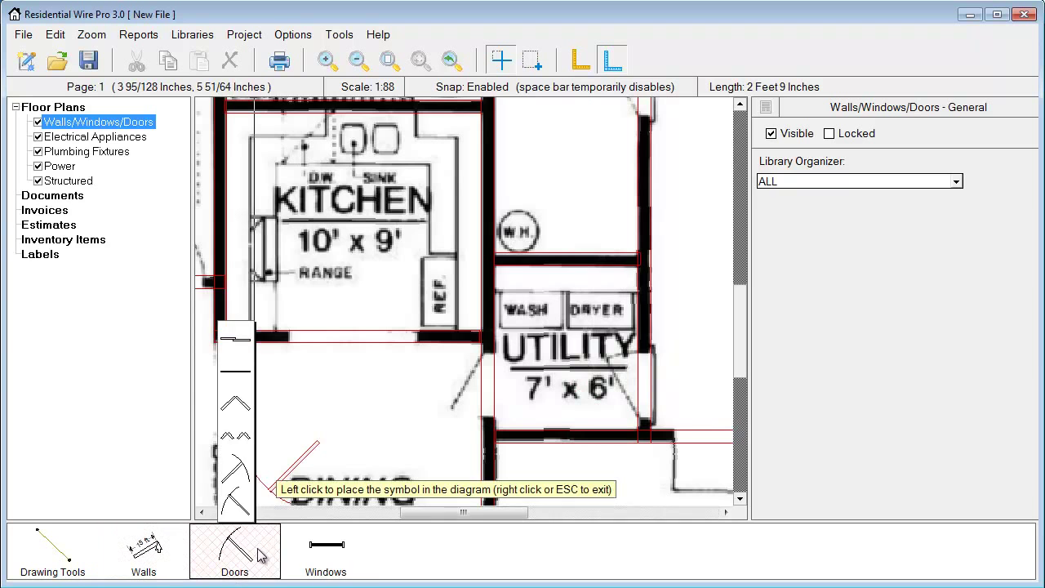
mouse_move(237, 472)
left_click(294, 506)
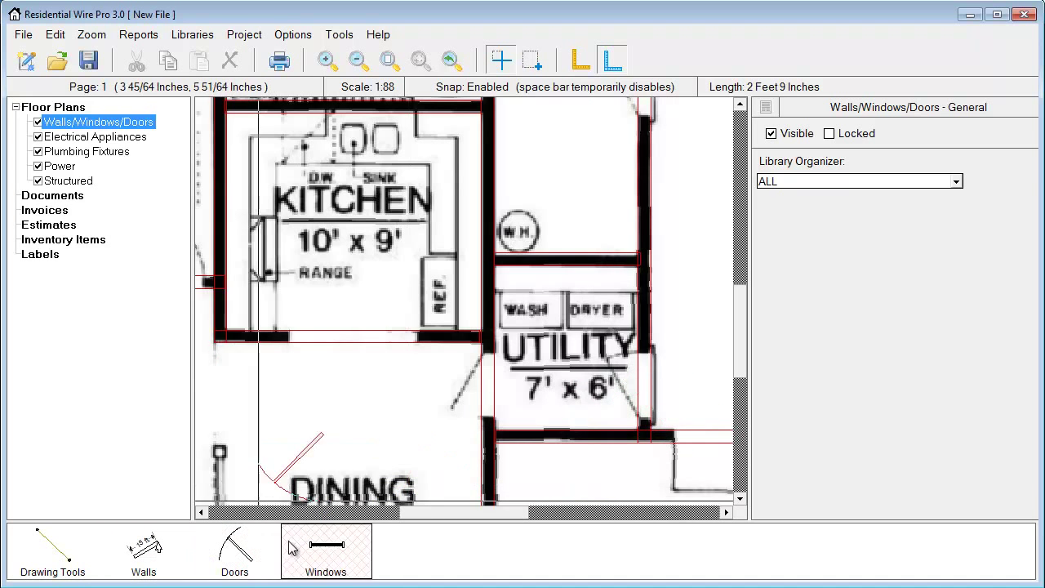
left_click(243, 532)
mouse_move(233, 473)
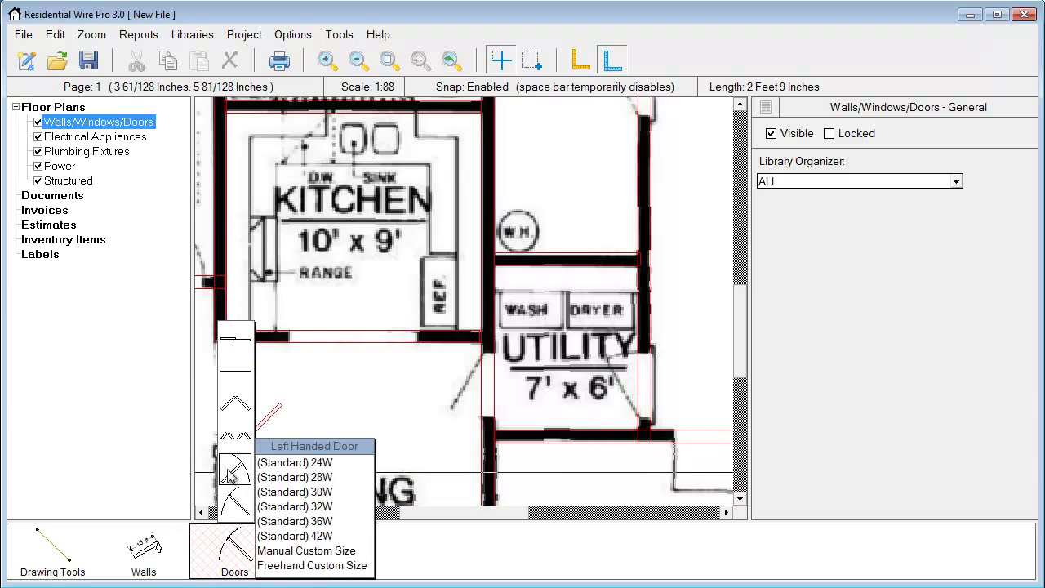
left_click(294, 564)
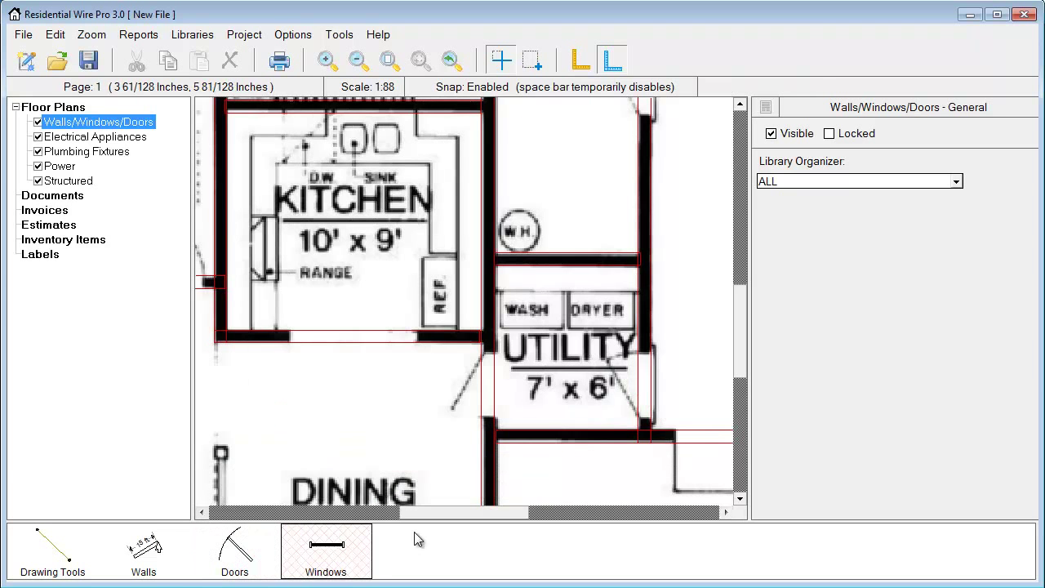
left_click(638, 417)
left_click_drag(638, 351, 639, 354)
left_click(459, 422)
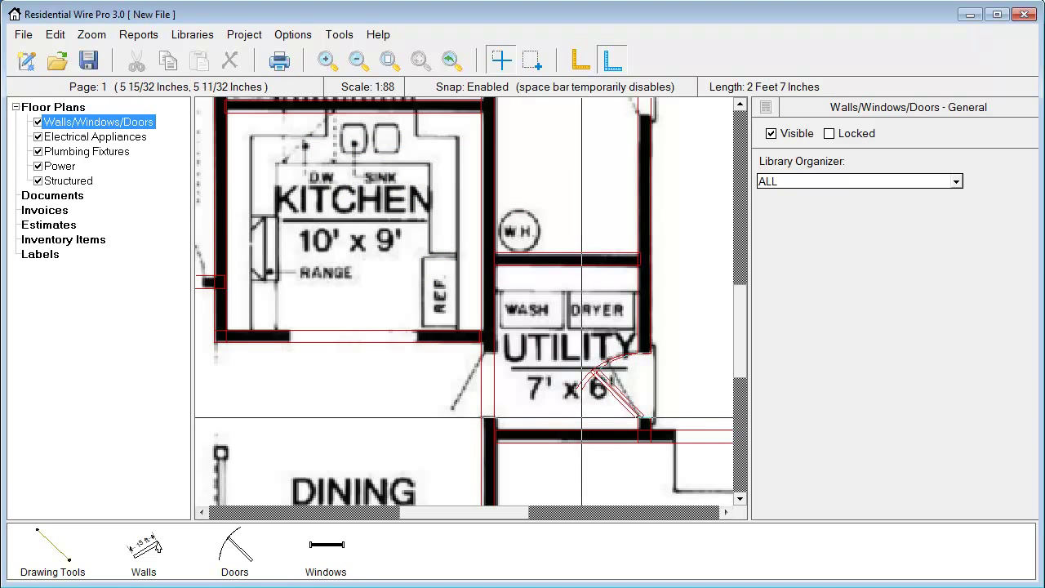
Place two freehand custom-size garage doors, each 9 feet wide and 2 inches thick, in the garage's front wall openings.
middle_click_drag(572, 380, 343, 266)
middle_click_drag(597, 389, 385, 368)
left_click(247, 556)
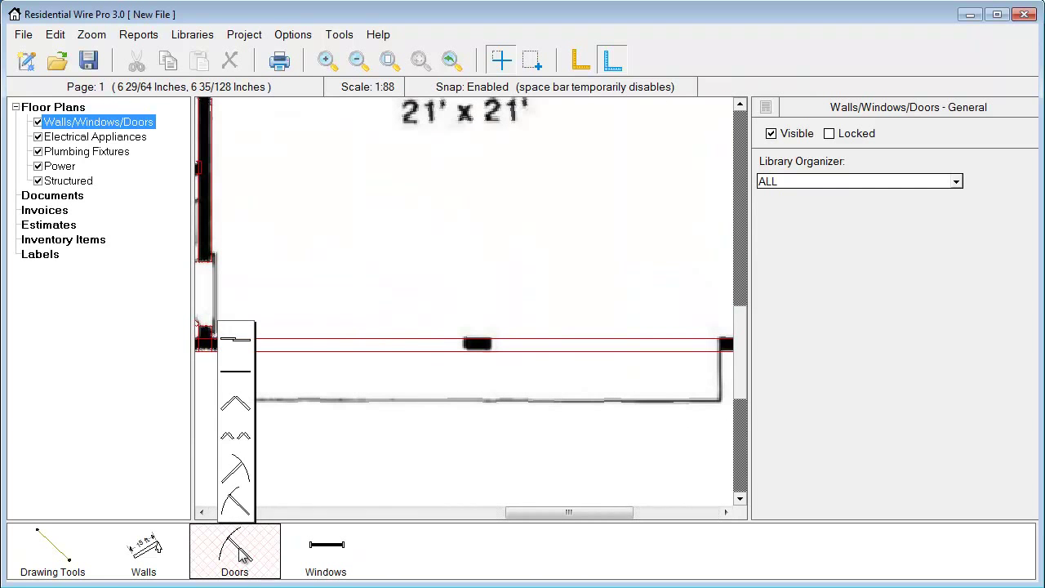
left_click(232, 378)
left_click(277, 483)
left_click_drag(236, 343, 461, 343)
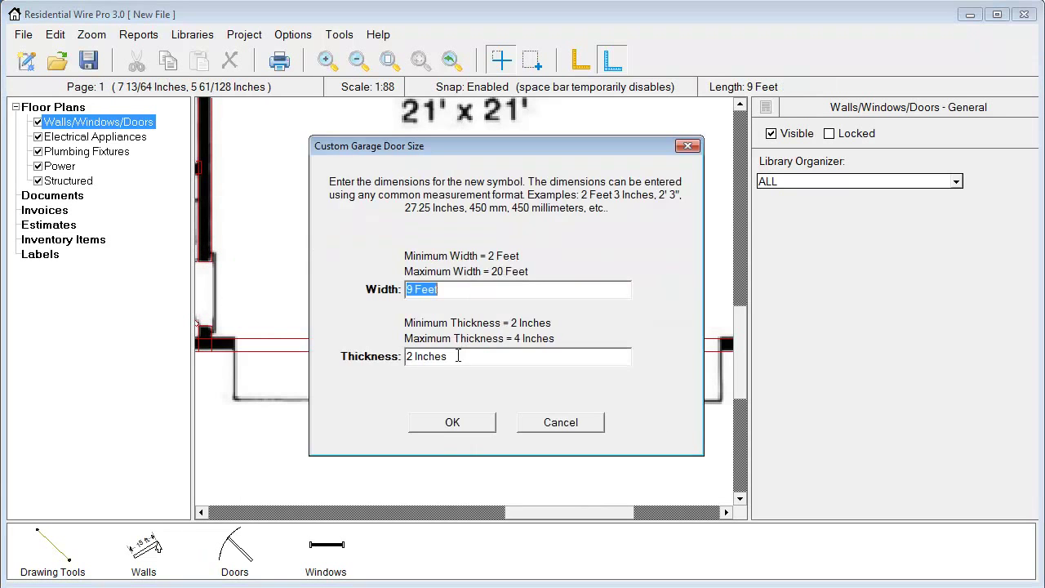
left_click(443, 423)
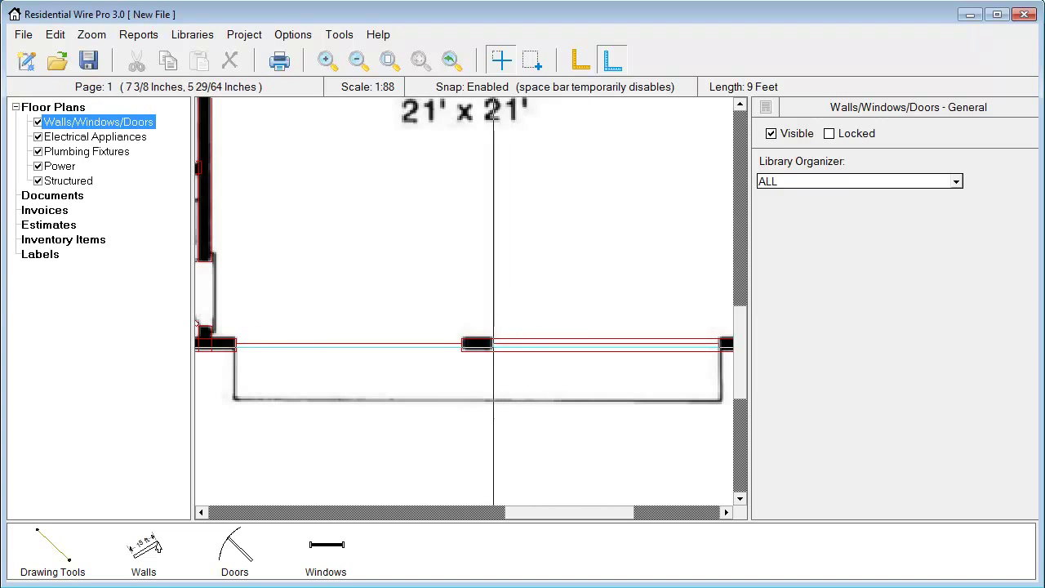
left_click(493, 347)
Place a freehand custom-size left-handed door, 2 feet 9 inches wide, in the opening between the storage room and the garage.
middle_click_drag(501, 290, 320, 397)
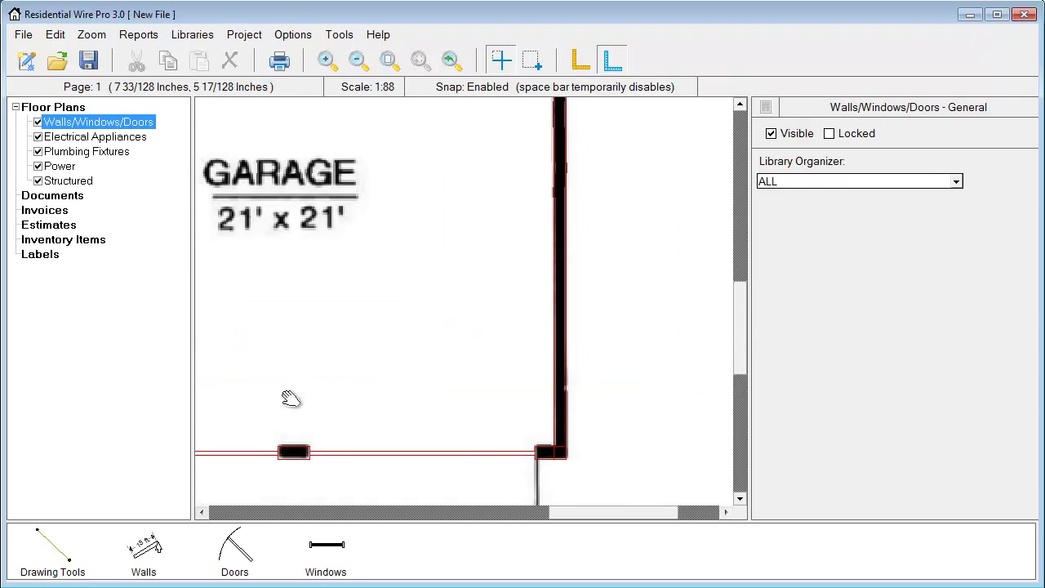
scroll(407, 224, "down", 1)
scroll(595, 423, "down", 4)
middle_click_drag(336, 204, 603, 367)
scroll(575, 320, "up", 6)
middle_click_drag(623, 325, 525, 352)
scroll(524, 352, "up", 1)
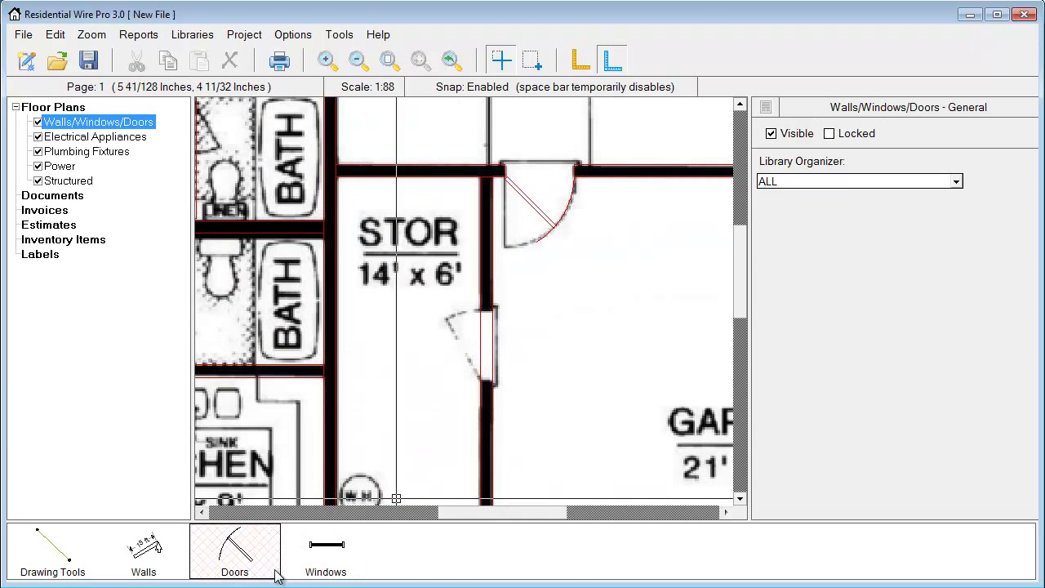
mouse_move(238, 525)
left_click(325, 549)
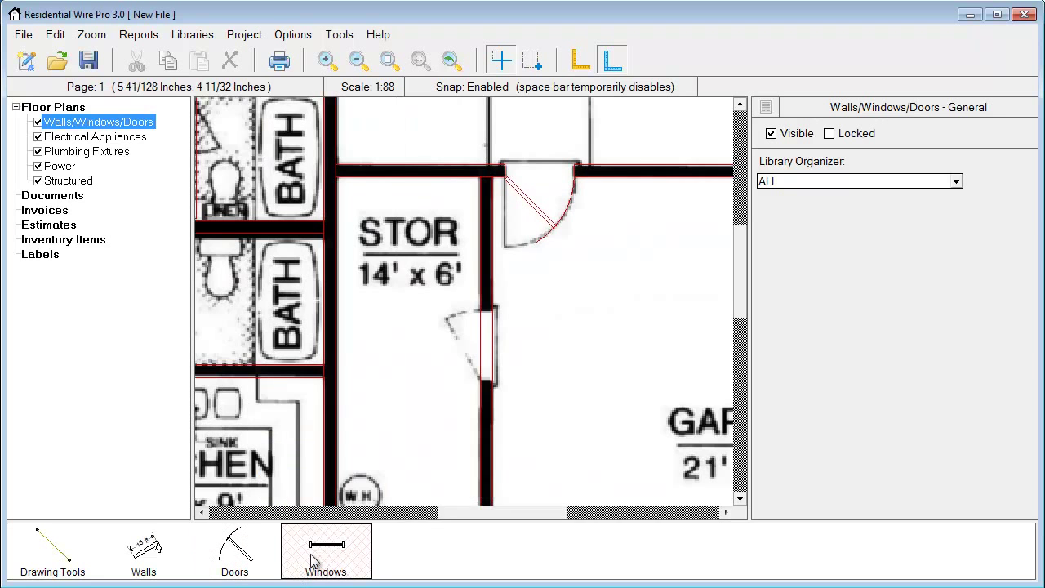
left_click_drag(480, 313, 482, 381)
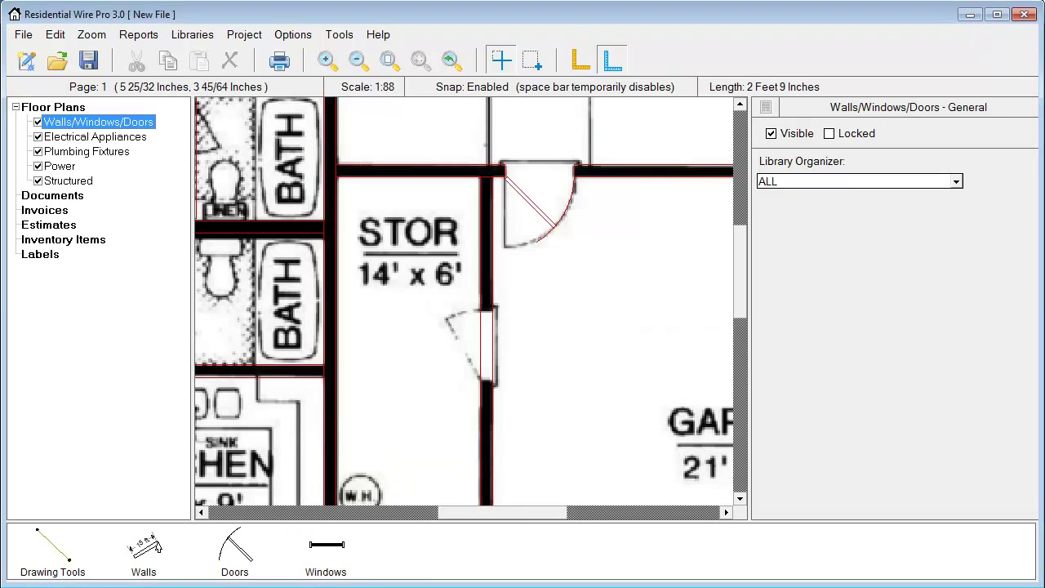
left_click(459, 422)
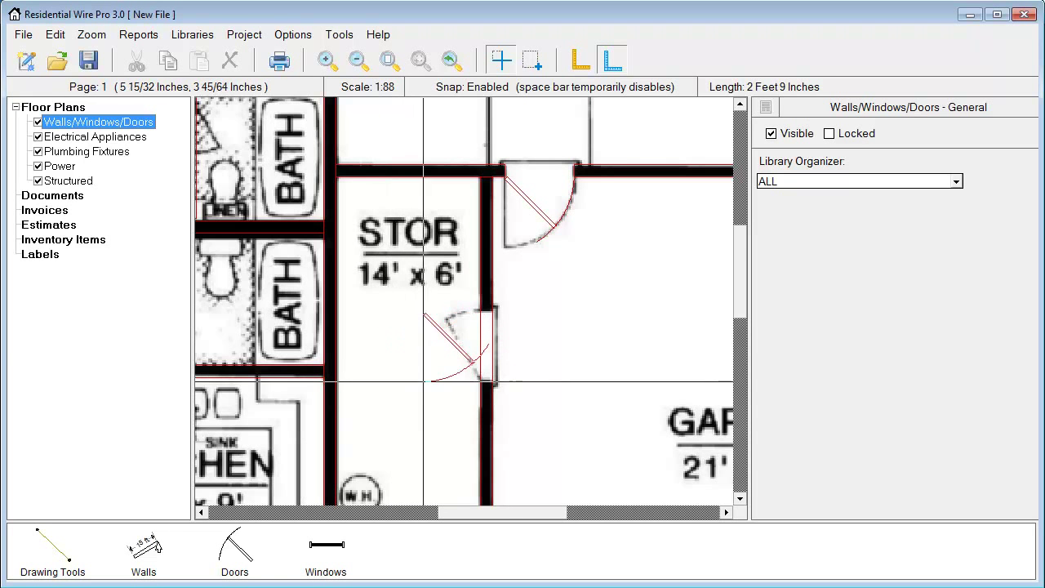
left_click(406, 379)
Place a freehand custom-size left-handed door, 2 feet 6 inches wide, in the hall opening of the bedroom nearest the living room.
middle_click_drag(393, 366, 607, 246)
left_click(235, 551)
left_click(235, 469)
left_click(300, 565)
left_click(326, 551)
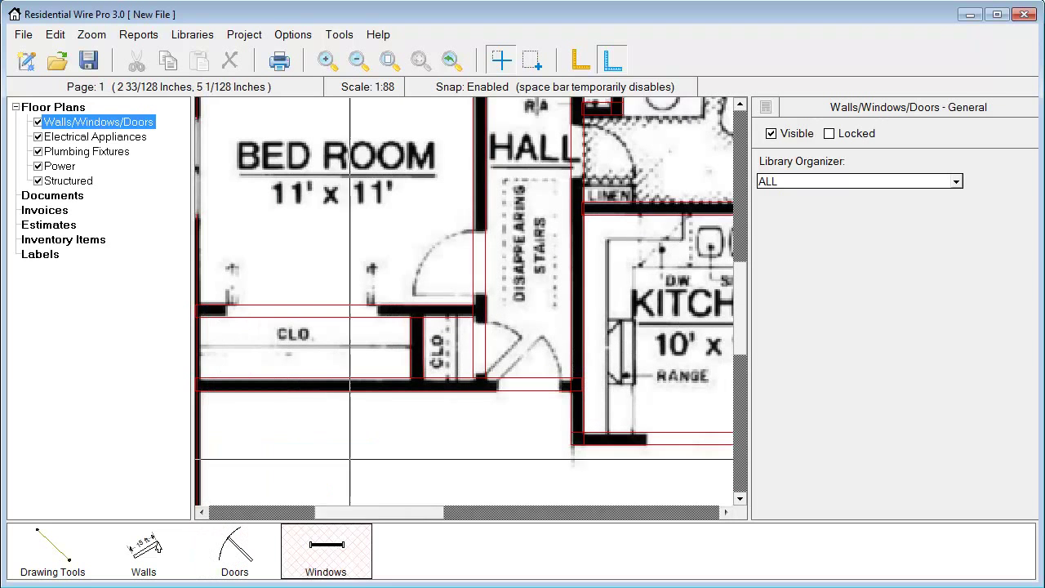
left_click_drag(571, 232, 572, 296)
left_click(454, 422)
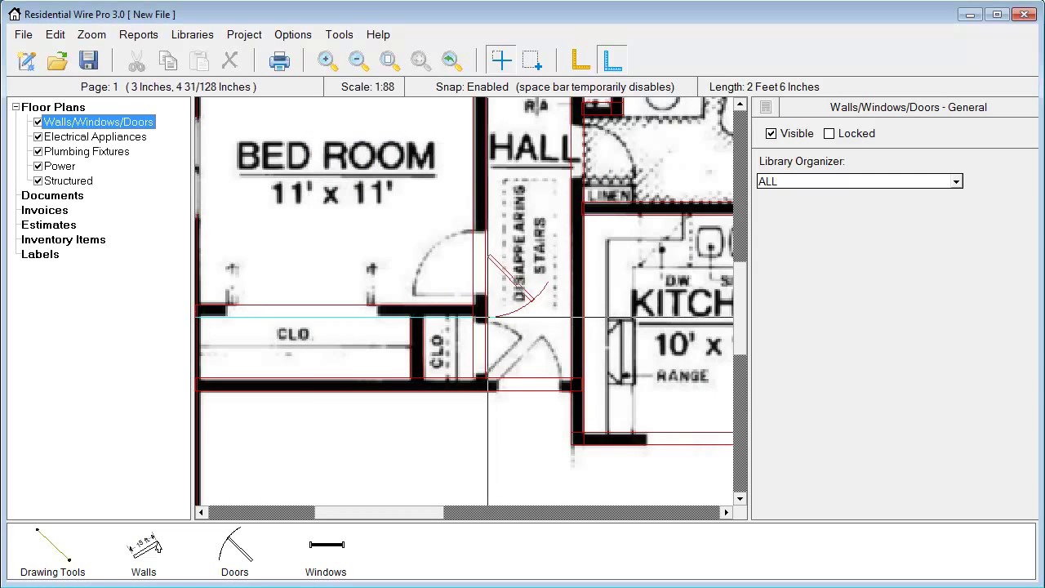
scroll(347, 306, "up", 3)
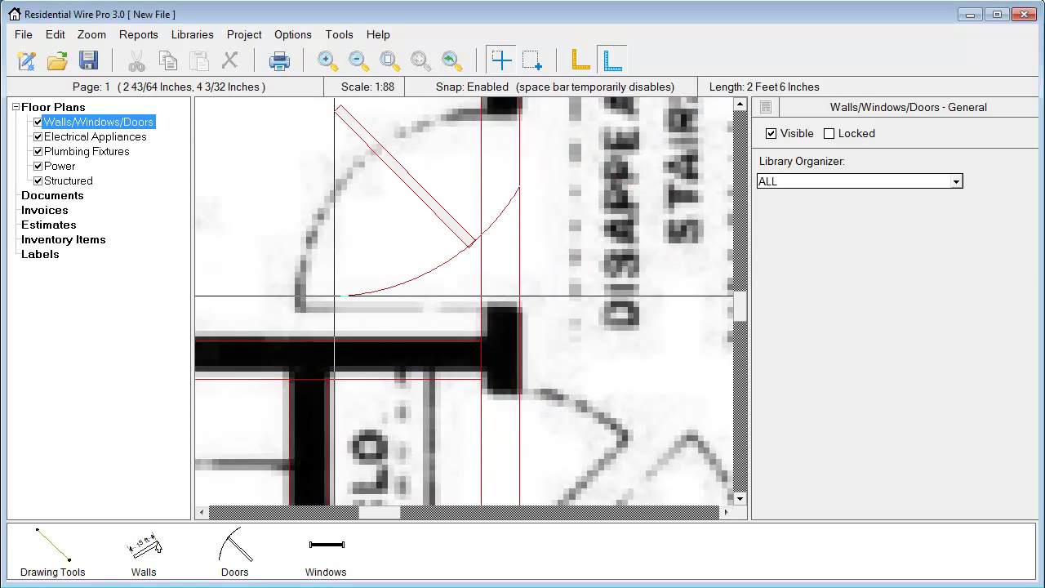
right_click(462, 283)
right_click(462, 282)
scroll(462, 283, "down", 1)
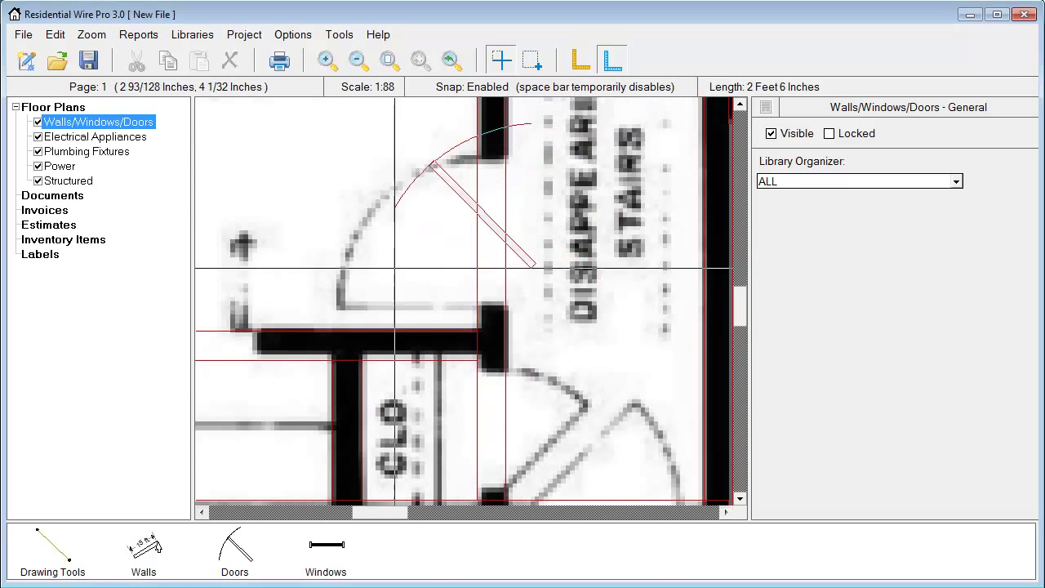
left_click(338, 302)
right_click(480, 322)
Place a freehand custom-size left-handed door spanning the wall opening between the hall and the living room.
scroll(563, 367, "down", 1)
middle_click_drag(564, 367, 415, 135)
mouse_move(228, 474)
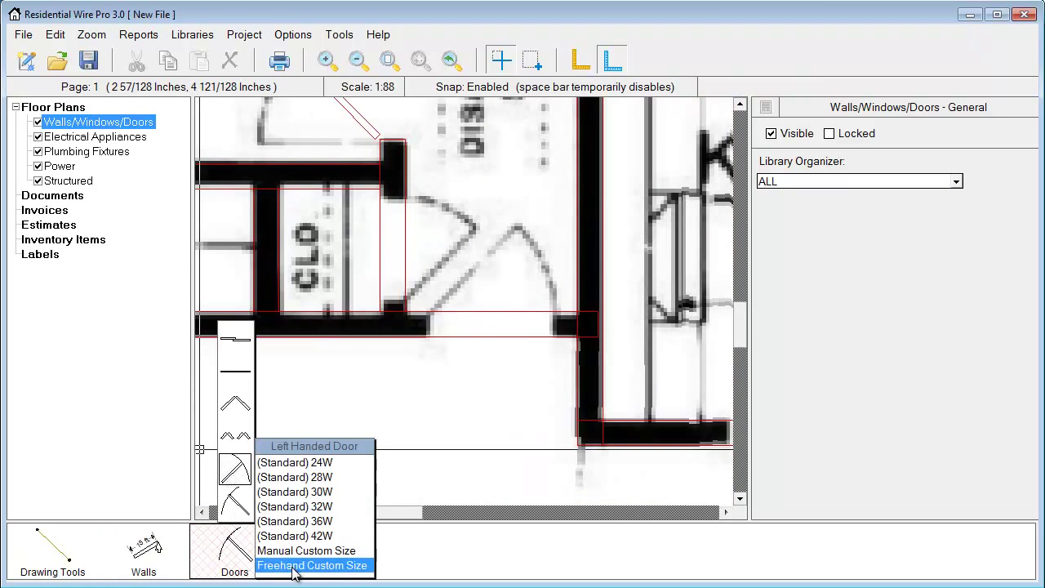
left_click(294, 569)
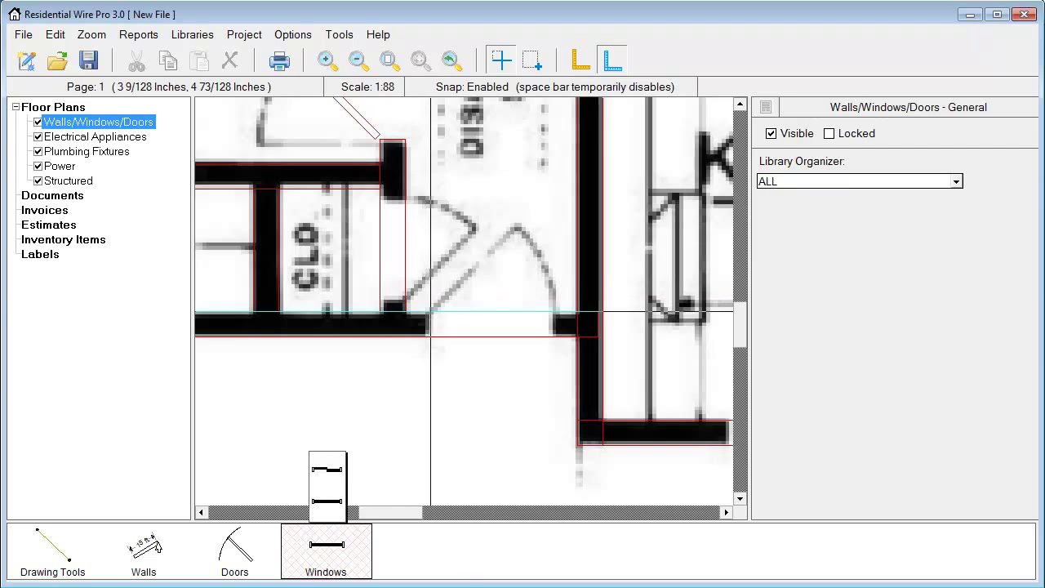
left_click(431, 312)
left_click(552, 312)
left_click(456, 420)
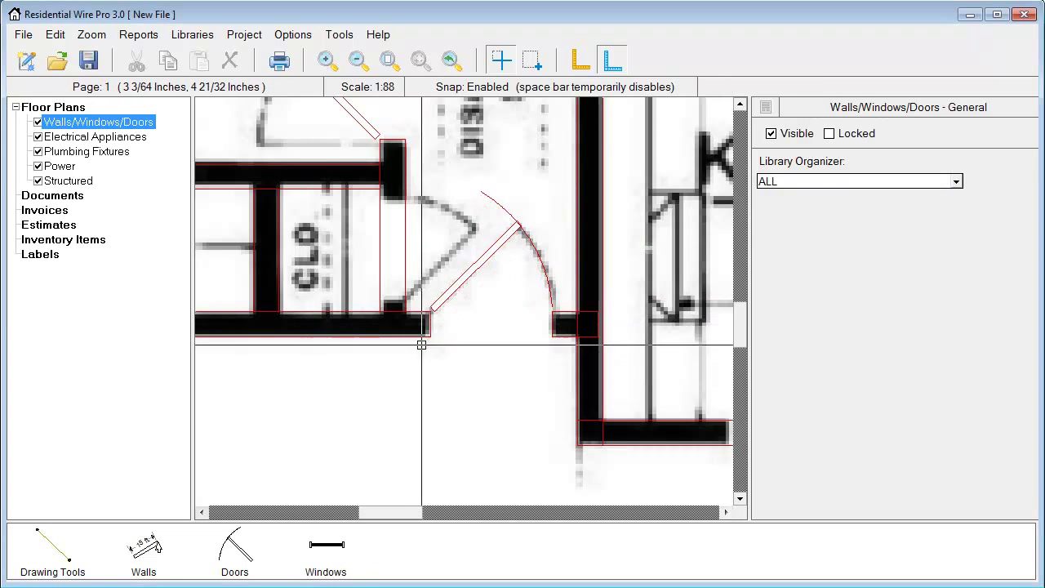
Select the closet's front wall segment beside the closet opening in the bedroom nearest the living room.
middle_click_drag(484, 200, 583, 441)
scroll(466, 310, "down", 2)
middle_click_drag(501, 272, 565, 369)
scroll(566, 369, "down", 1)
middle_click_drag(425, 440, 513, 287)
scroll(514, 340, "up", 3)
middle_click_drag(603, 341, 524, 380)
left_click(545, 328)
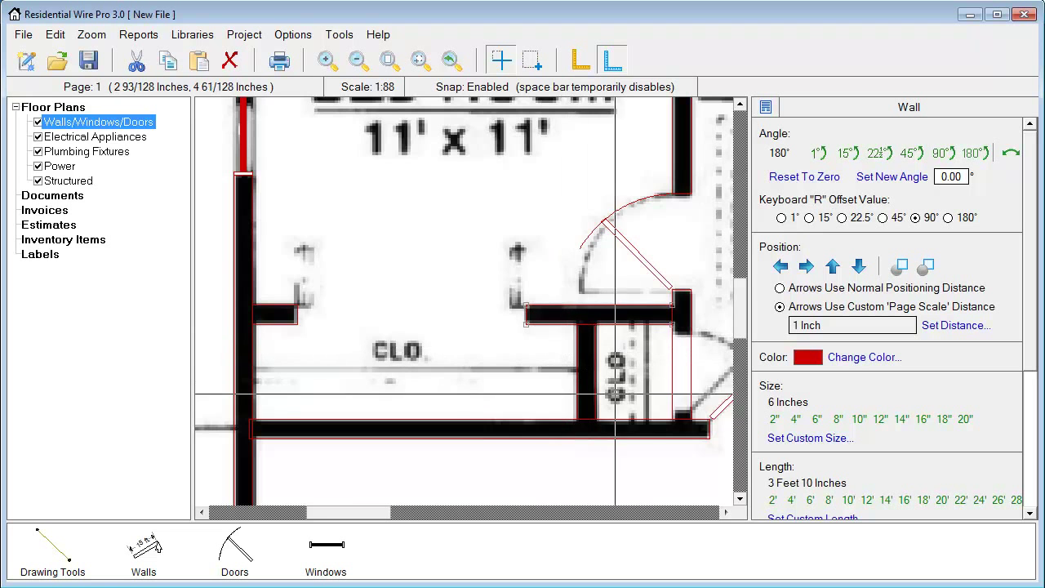
Size a freehand custom-size left-handed door, 2 feet 5 inches wide, across the hall opening of the bedroom beside the master bedroom.
middle_click_drag(557, 225, 467, 419)
middle_click_drag(452, 270, 498, 422)
scroll(501, 422, "down", 1)
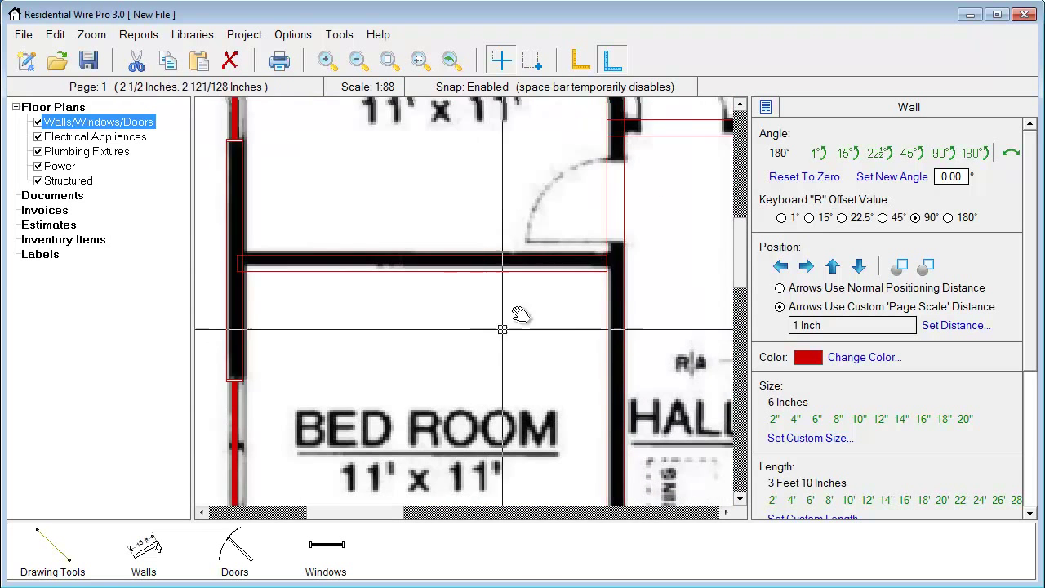
scroll(560, 242, "down", 2)
middle_click_drag(580, 209, 547, 322)
middle_click_drag(582, 261, 419, 344)
left_click(234, 554)
mouse_move(236, 480)
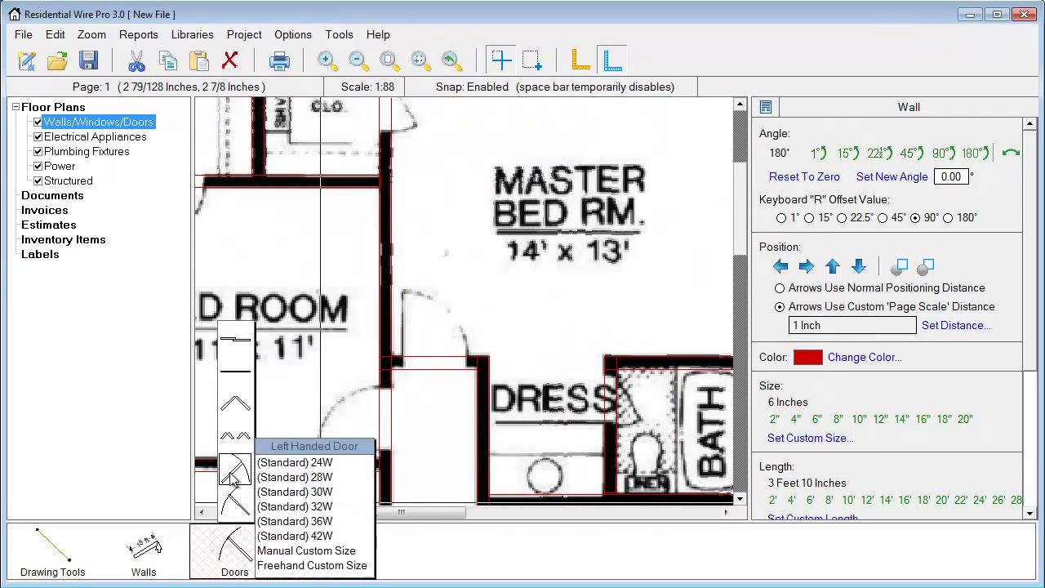
left_click(326, 554)
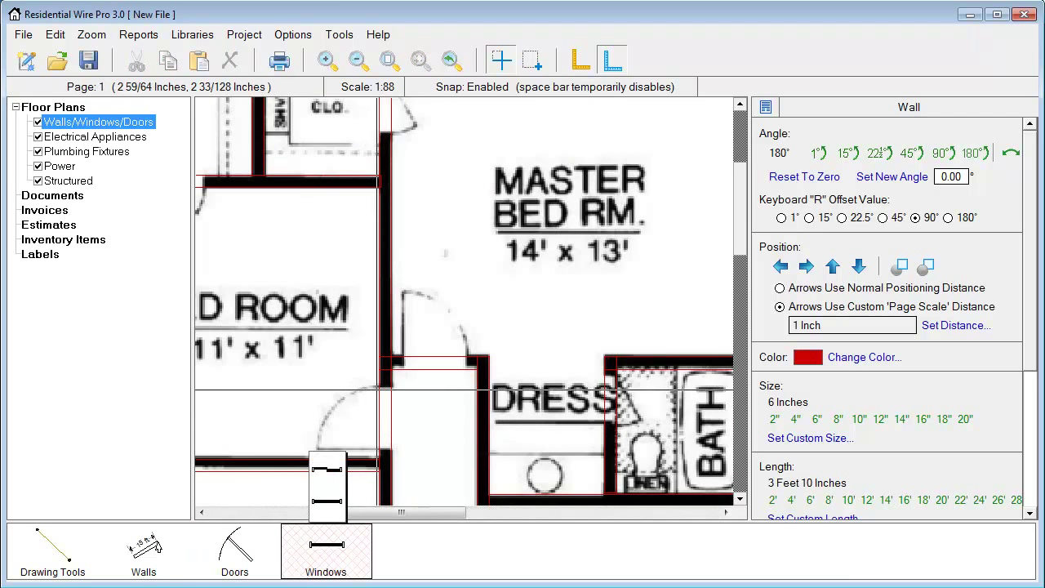
left_click(327, 470)
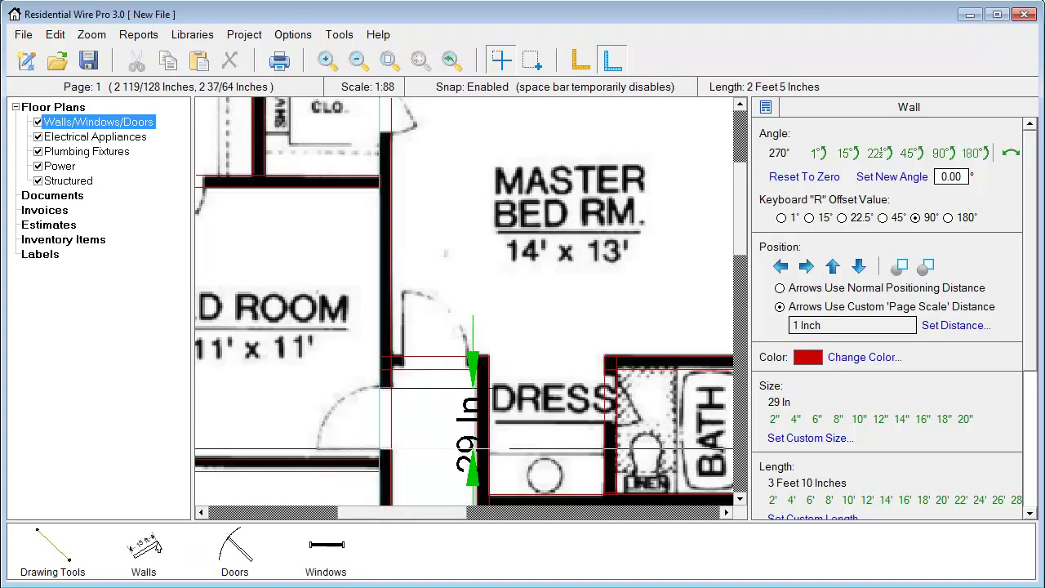
left_click(380, 448)
left_click(436, 426)
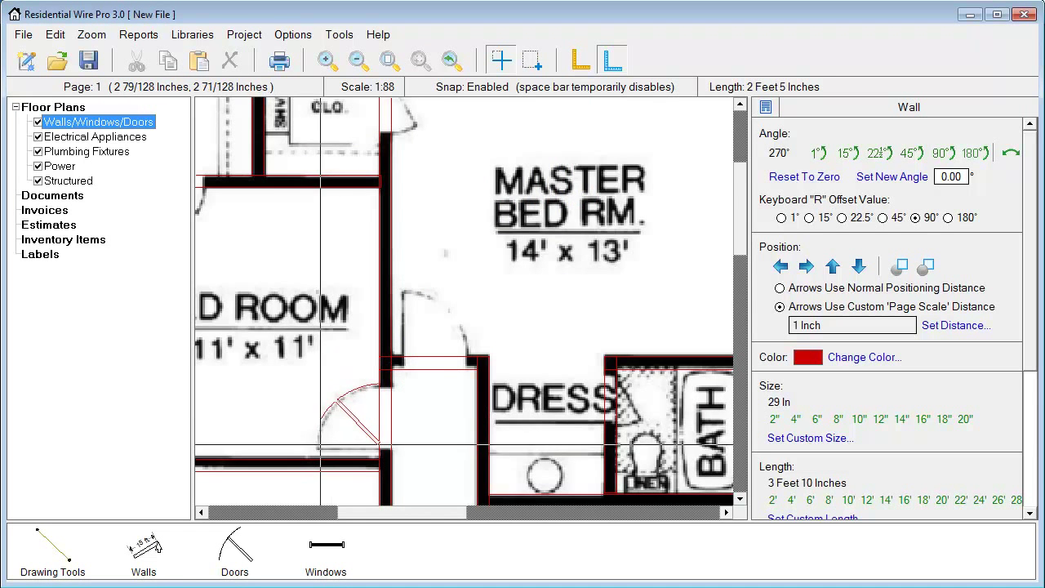
Place the new left-handed door in the bedroom's hall opening and extend the hall wall below it to 9 feet 4 inches.
scroll(351, 417, "up", 2)
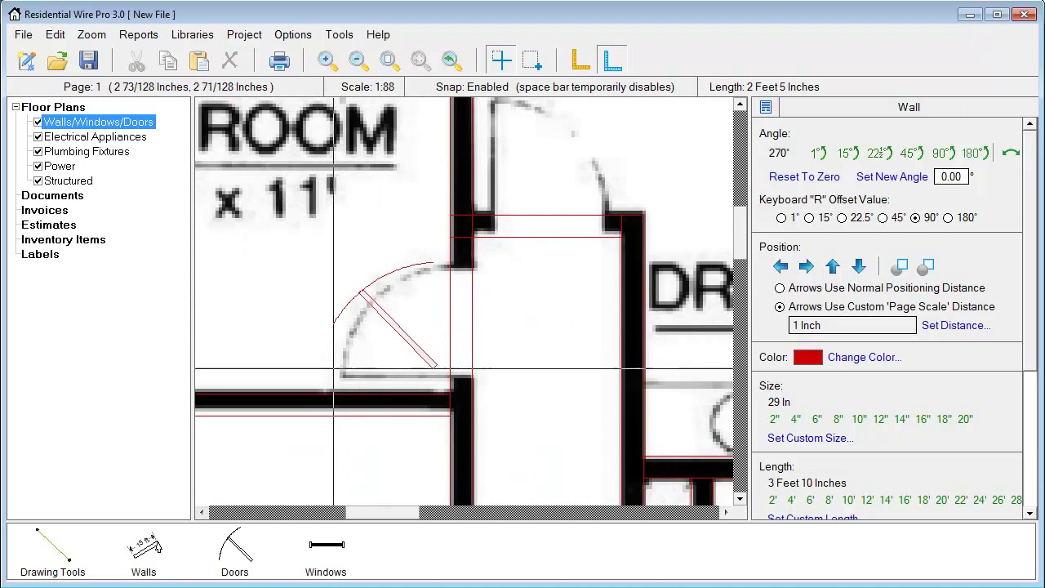
scroll(344, 376, "up", 1)
left_click(376, 360)
key("r")
key("r")
scroll(398, 310, "down", 2)
left_click(486, 364)
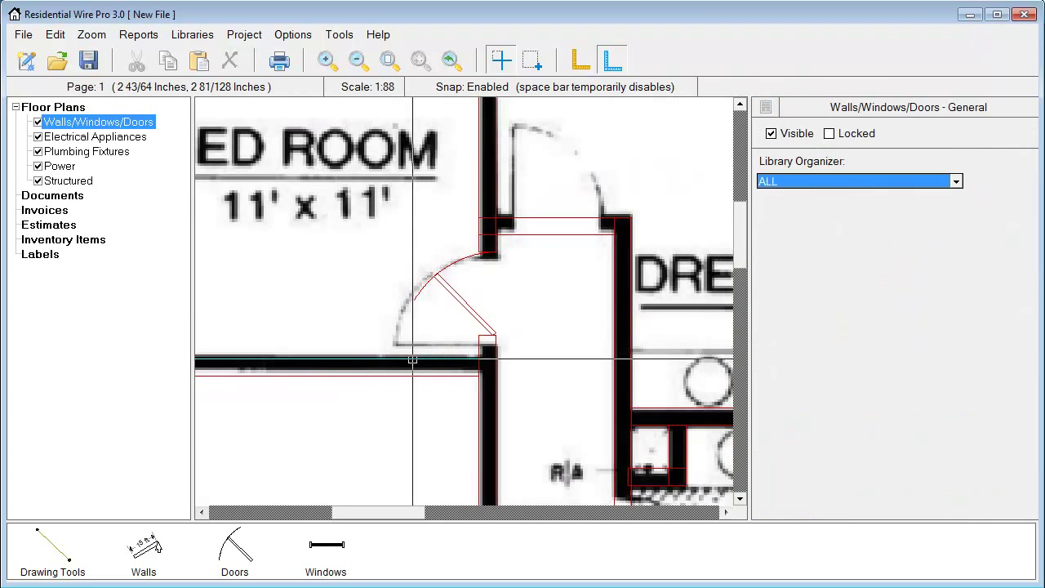
left_click(495, 352)
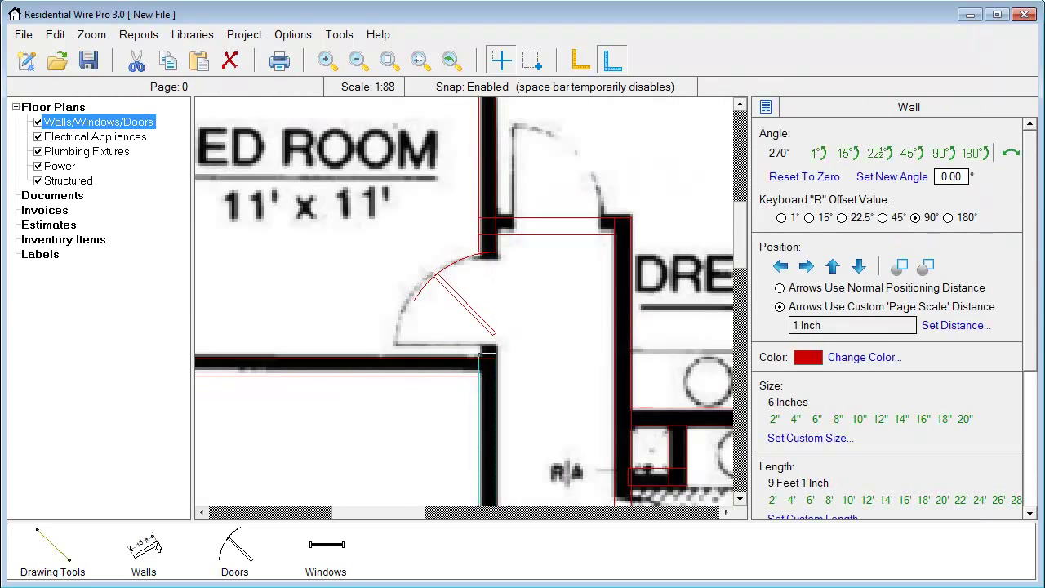
Place a freehand custom-size left-handed door, 2 feet 6 inches wide, in the opening between the hall and the master bedroom.
left_click(234, 551)
left_click(236, 474)
left_click(293, 567)
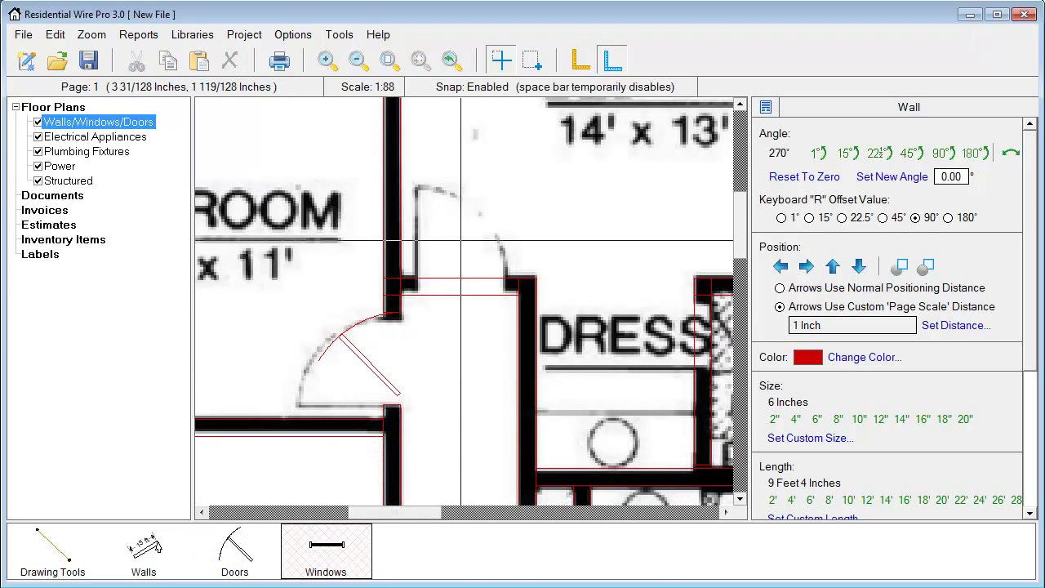
left_click_drag(417, 279, 506, 278)
left_click(466, 424)
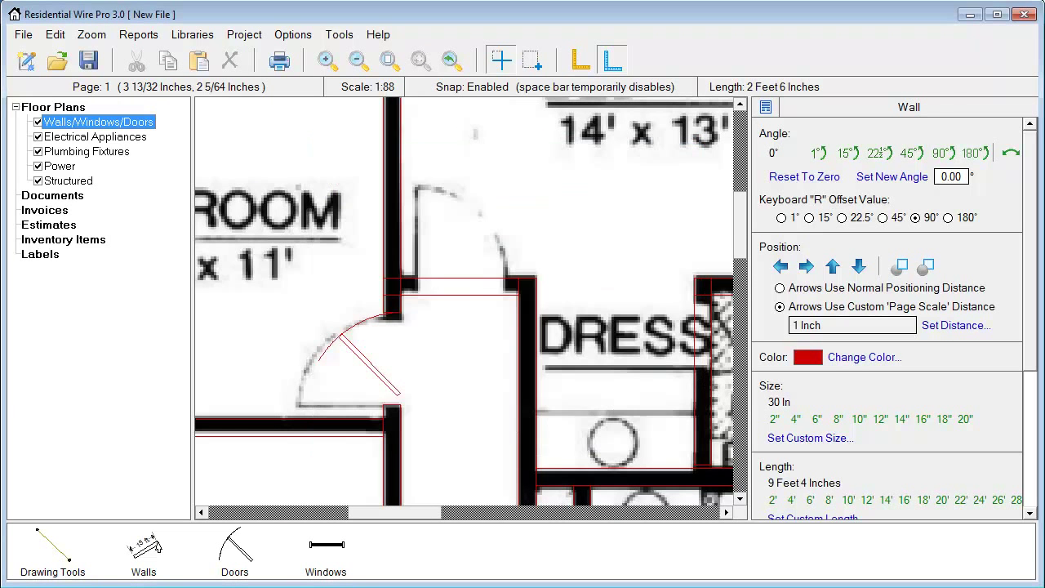
left_click(418, 282)
left_click_drag(338, 174, 512, 375)
Place a standard 24W left-handed door in the master bedroom's closet opening, swinging into the master bedroom.
scroll(512, 374, "down", 3)
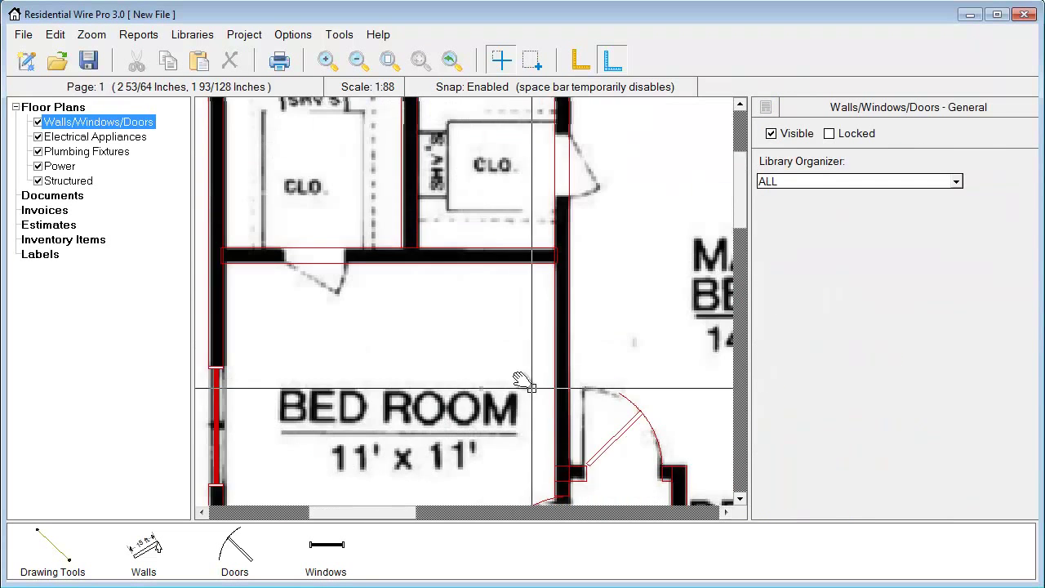
scroll(331, 277, "up", 2)
left_click(243, 553)
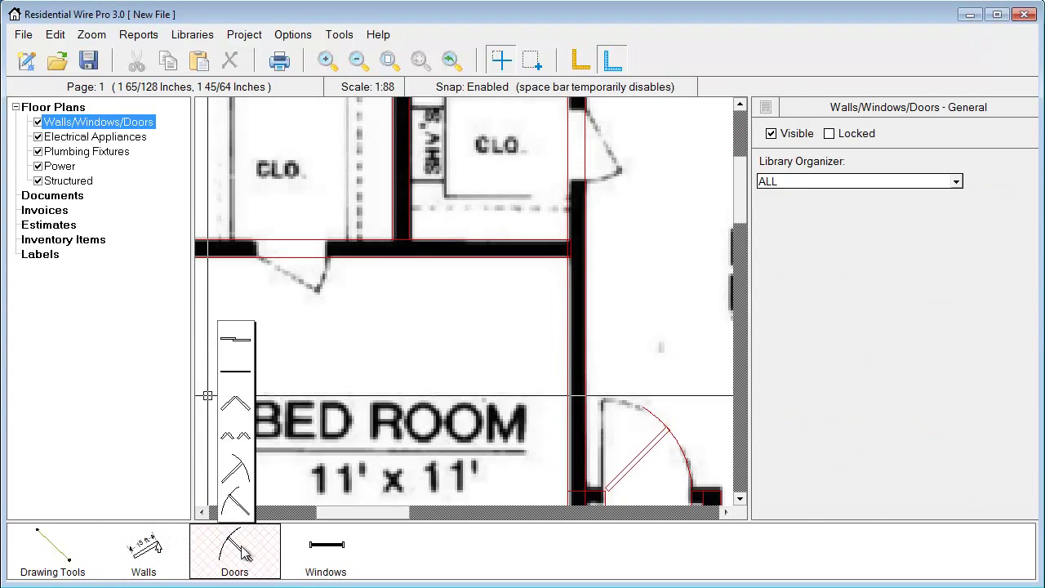
left_click(233, 481)
left_click(286, 490)
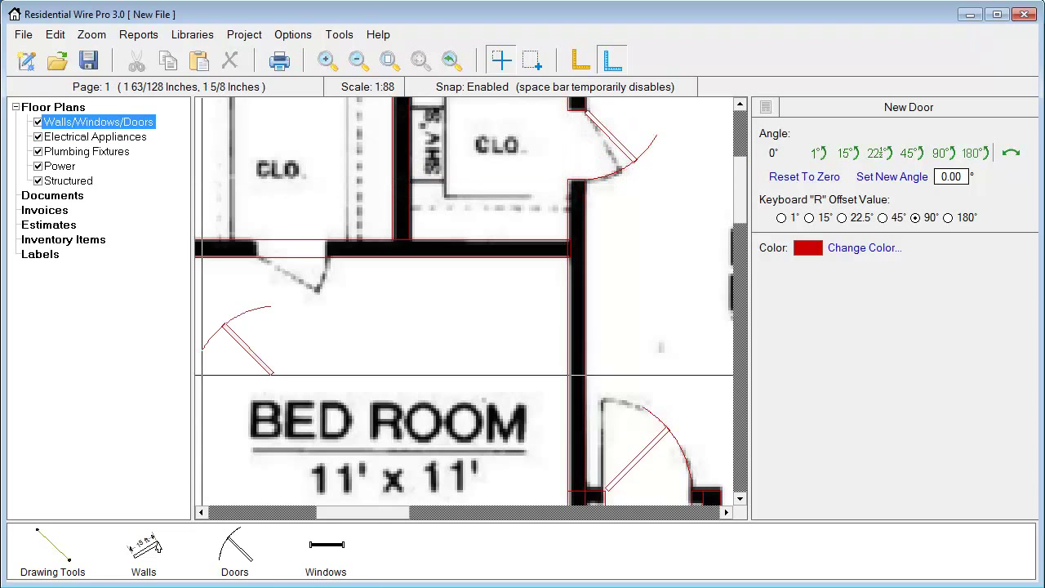
Place a standard 24W right-handed door in the closet opening of the adjoining bedroom and end door placement.
left_click(234, 548)
mouse_move(235, 500)
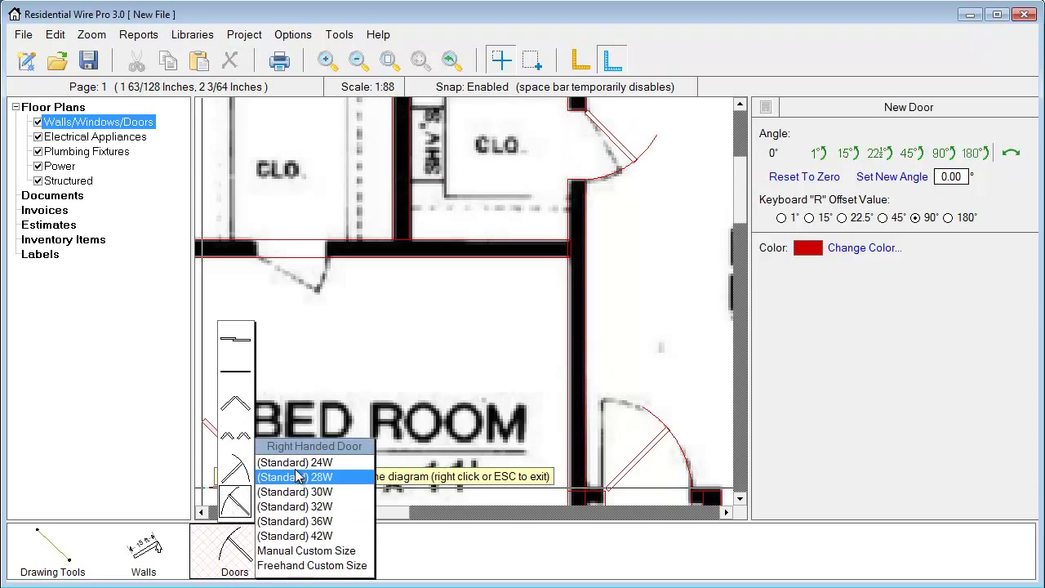
left_click(270, 462)
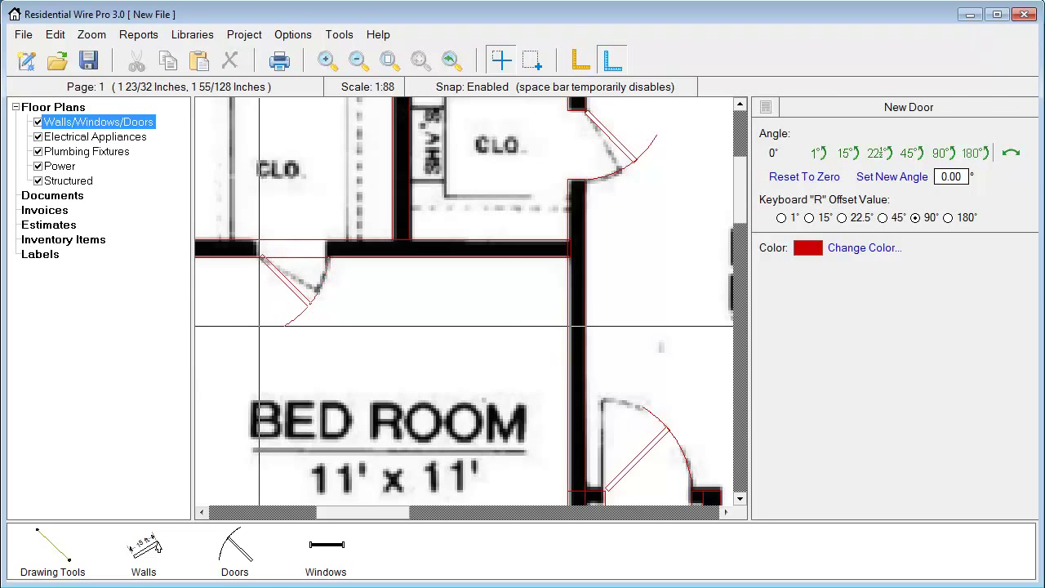
left_click(259, 323)
right_click(351, 333)
Place a freehand custom-size right-handed door, 2 feet wide, in the opening between the hall and the hall bathroom.
scroll(523, 321, "down", 1)
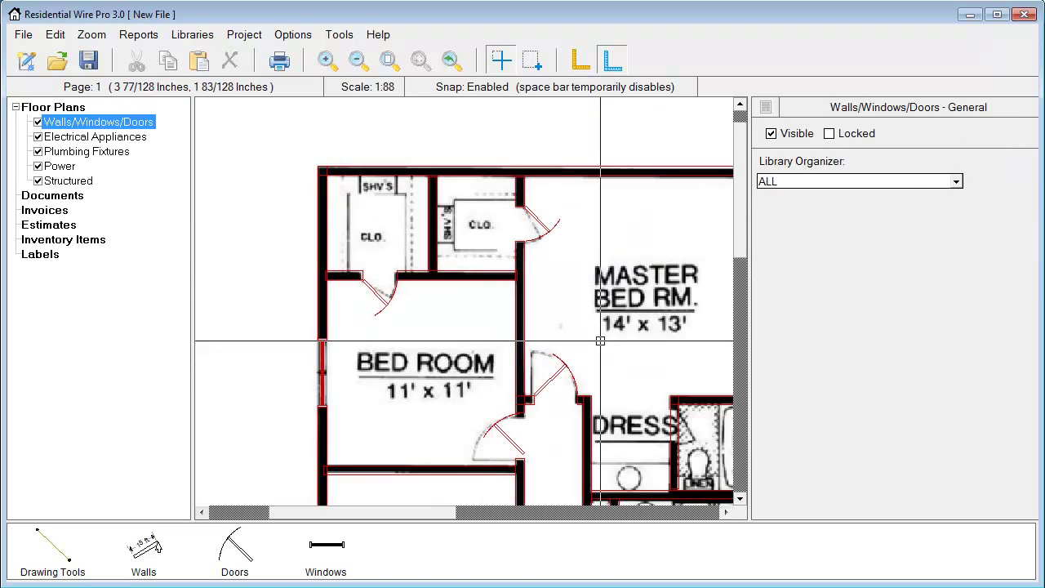
middle_click_drag(656, 416, 473, 336)
scroll(478, 340, "down", 1)
middle_click_drag(483, 400, 490, 246)
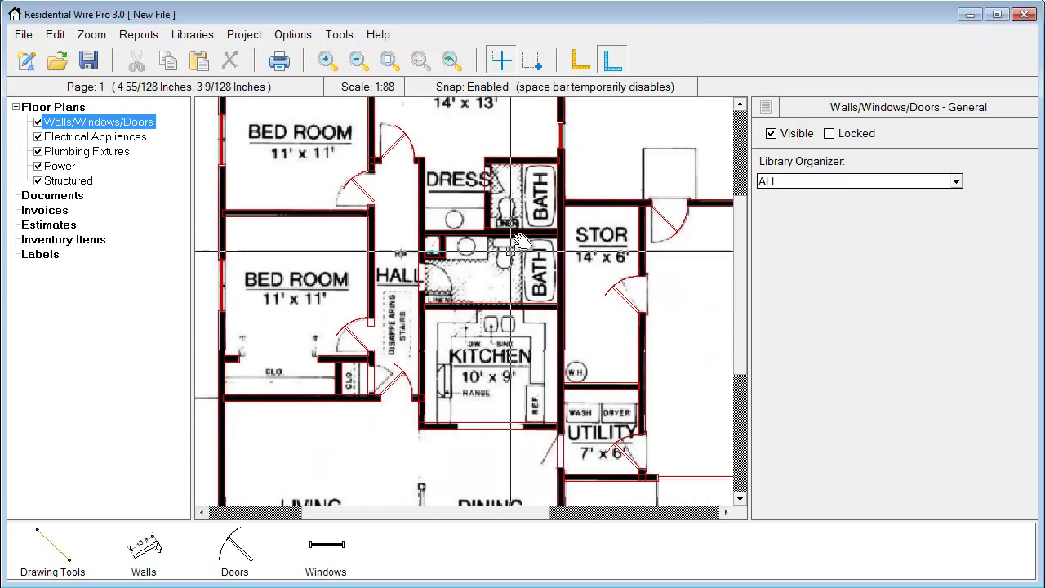
scroll(457, 244, "up", 5)
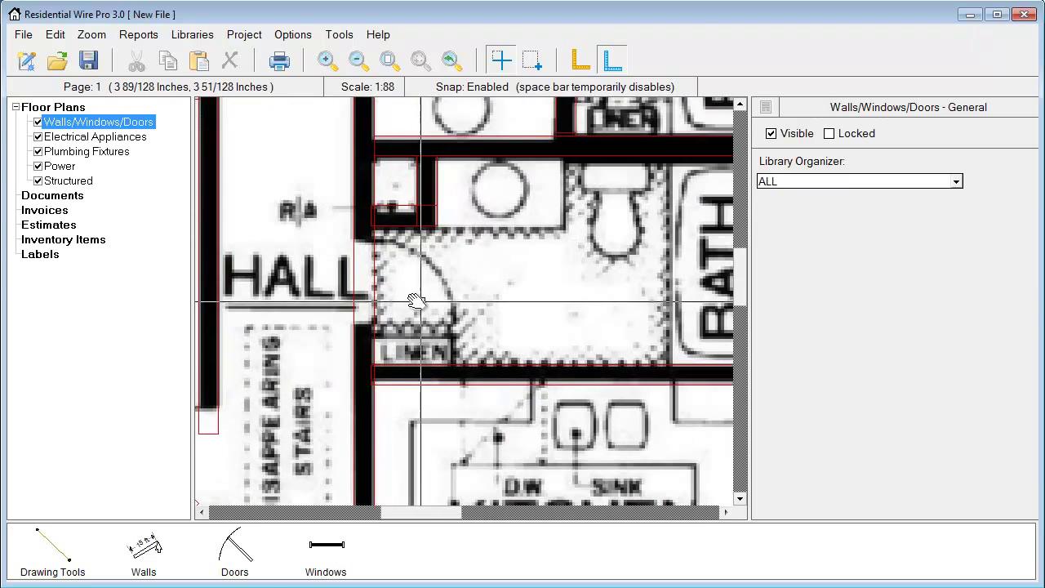
left_click(267, 567)
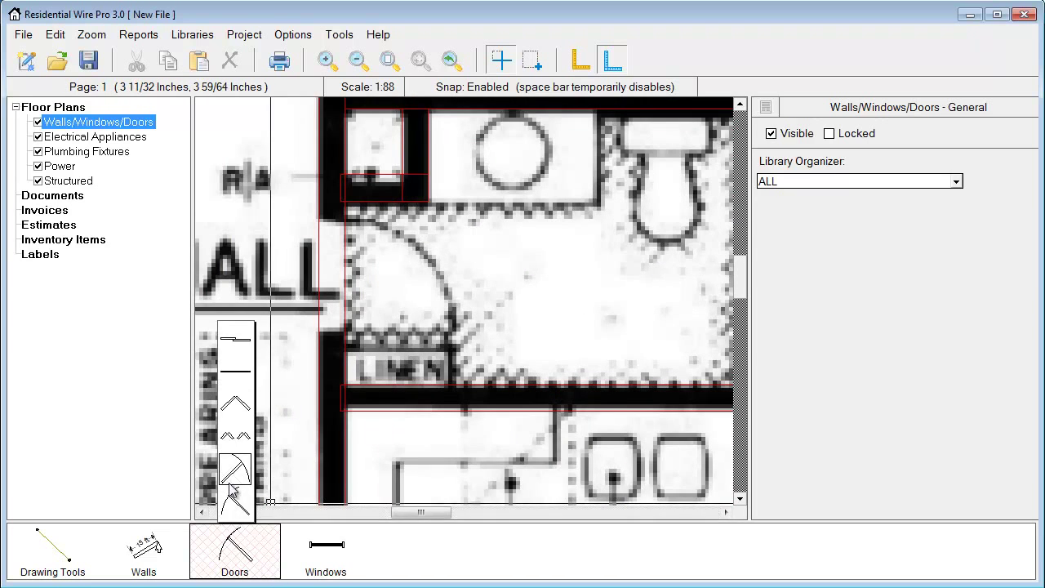
left_click(233, 499)
left_click(326, 551)
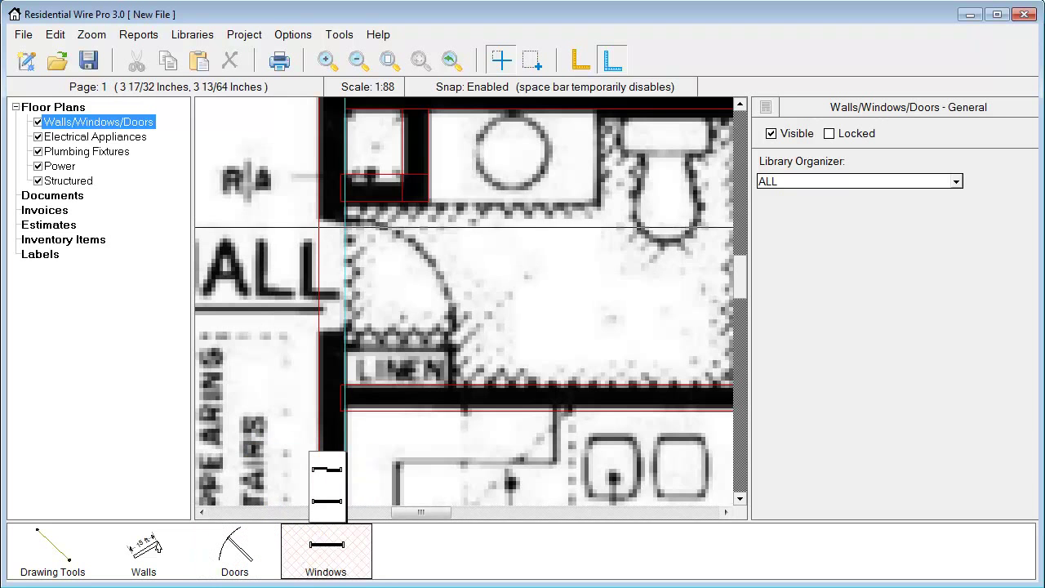
left_click_drag(345, 222, 344, 329)
left_click(449, 421)
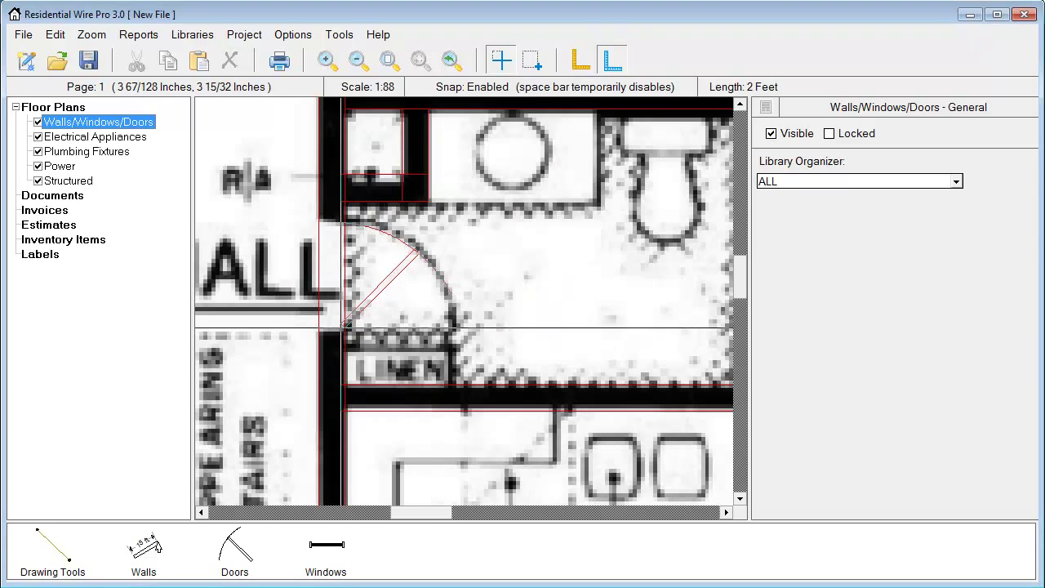
Hide the page background image to review the traced walls and doors on their own, and show it again.
scroll(478, 296, "down", 5)
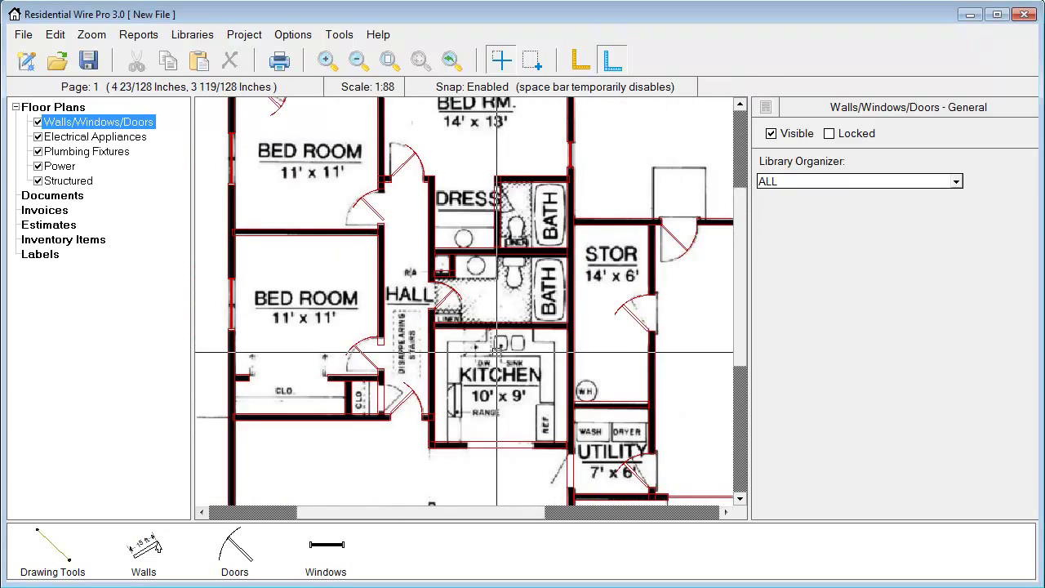
middle_click_drag(571, 351, 513, 332)
scroll(475, 300, "down", 1)
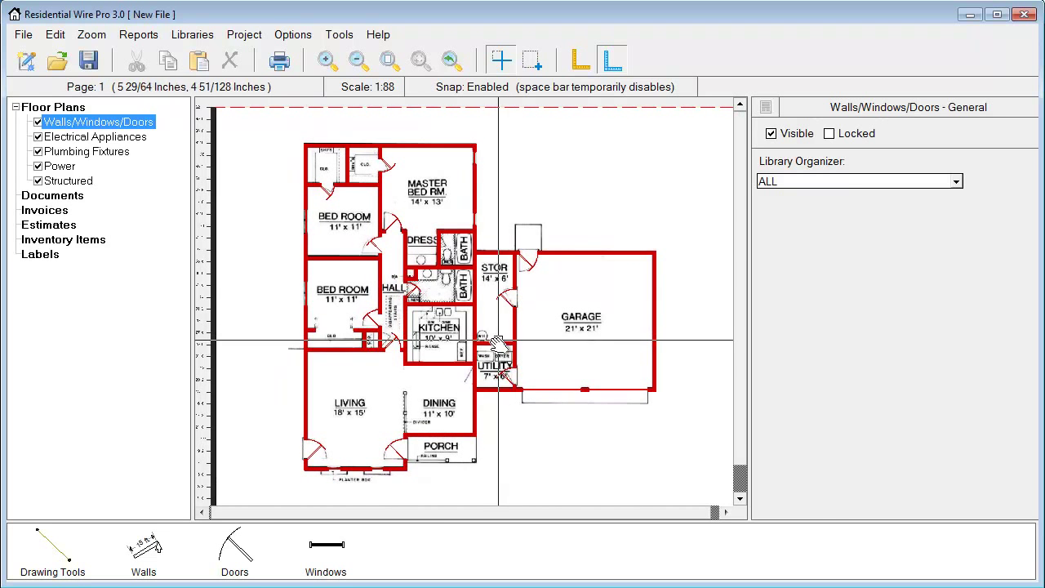
left_click(51, 110)
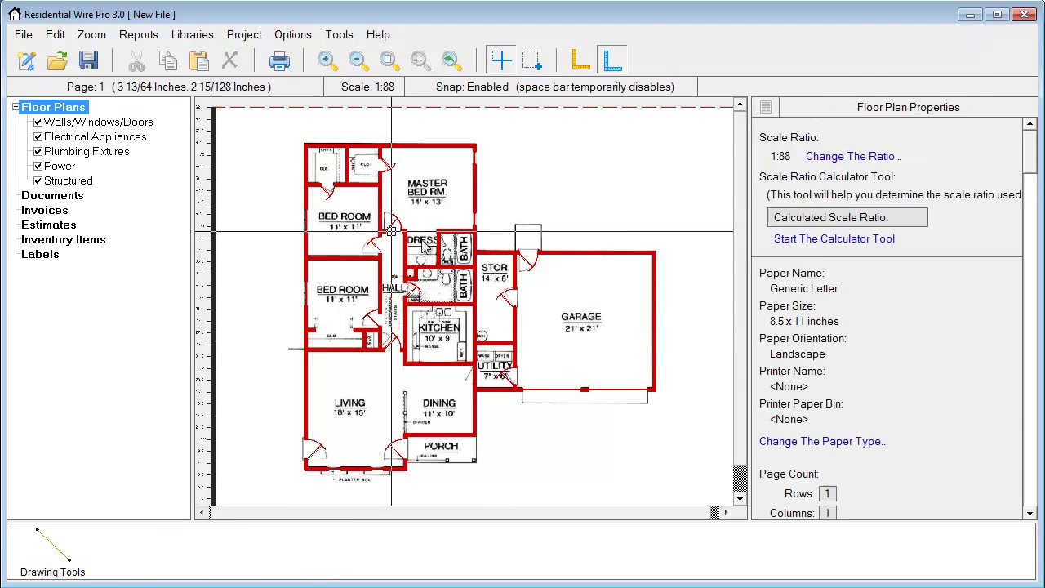
left_click_drag(1030, 165, 1027, 522)
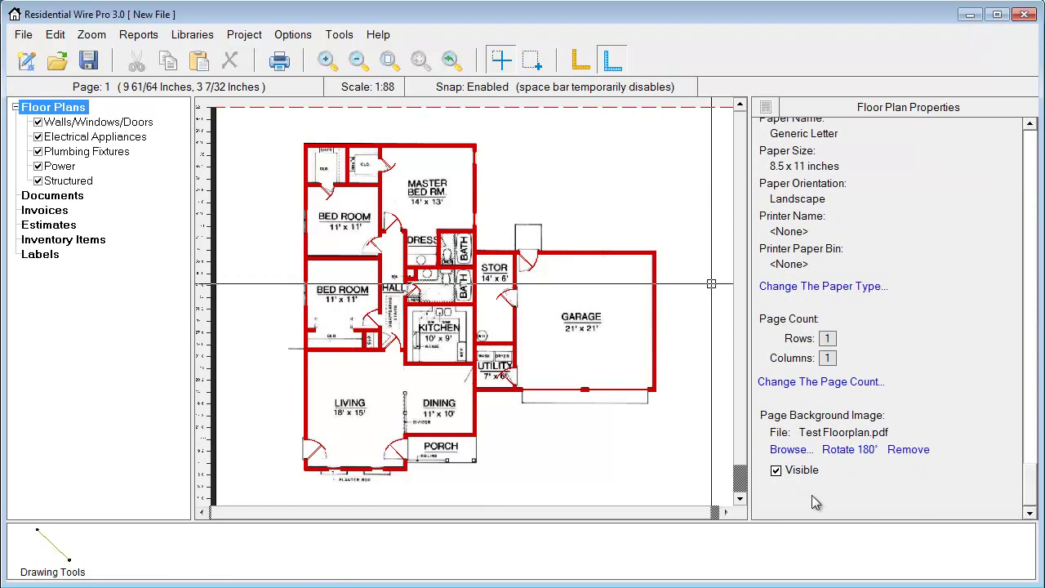
left_click(776, 471)
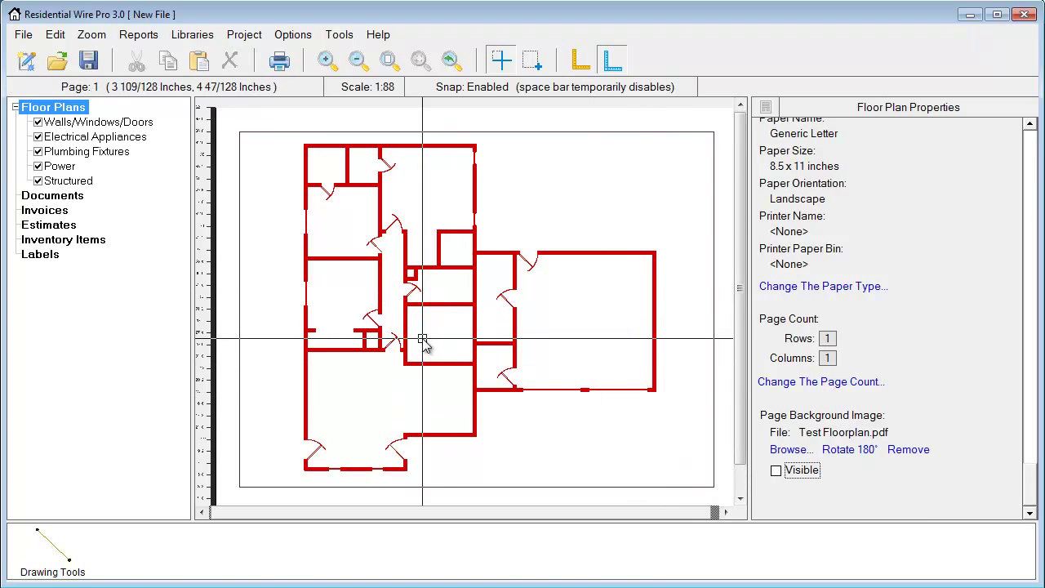
scroll(373, 296, "up", 2)
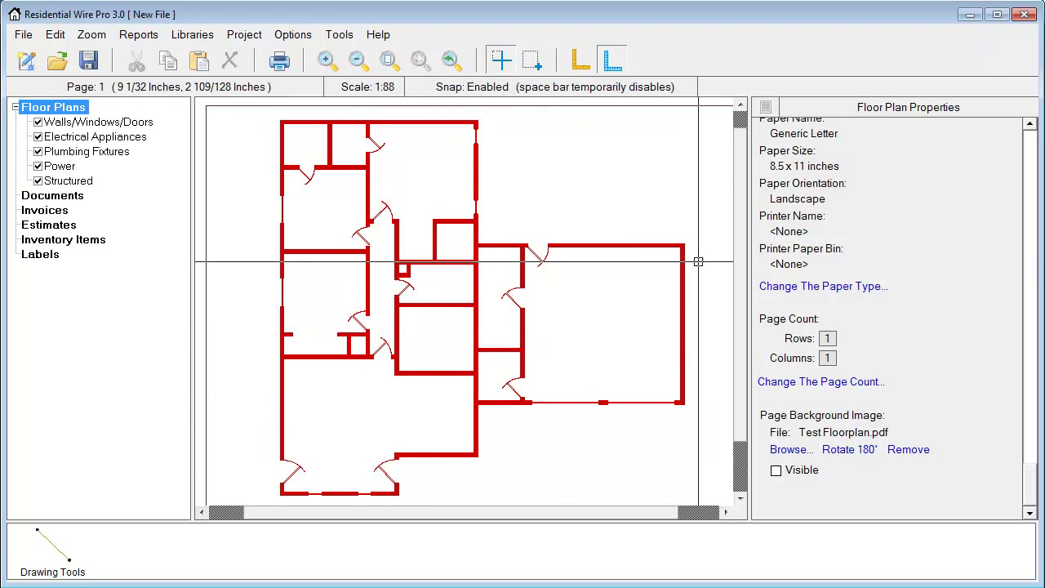
left_click(777, 472)
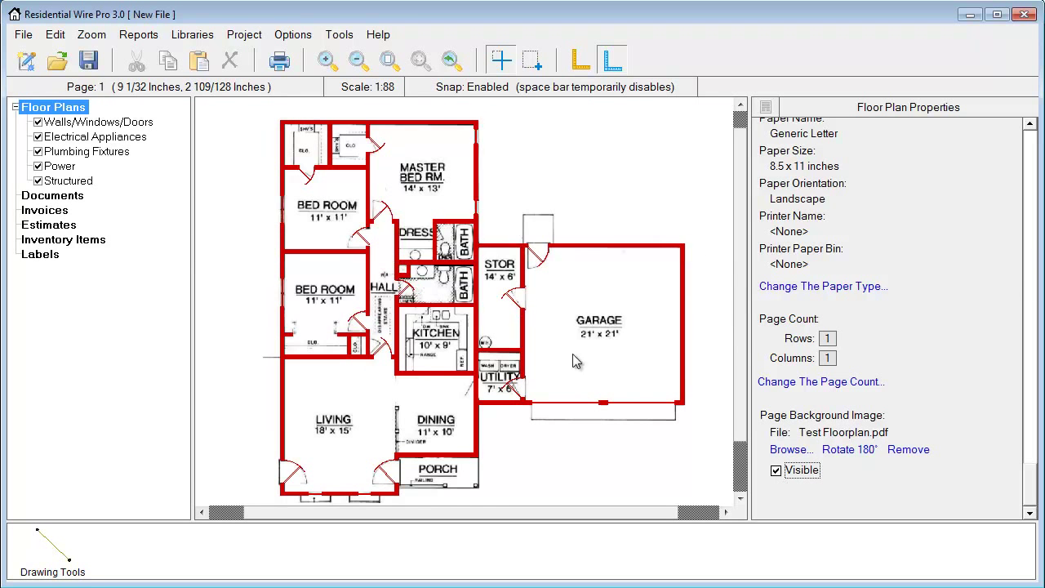
Draw a text box about 1 3/64 by 29/64 inches above the master bedroom's background label and make it transparent.
scroll(357, 259, "up", 3)
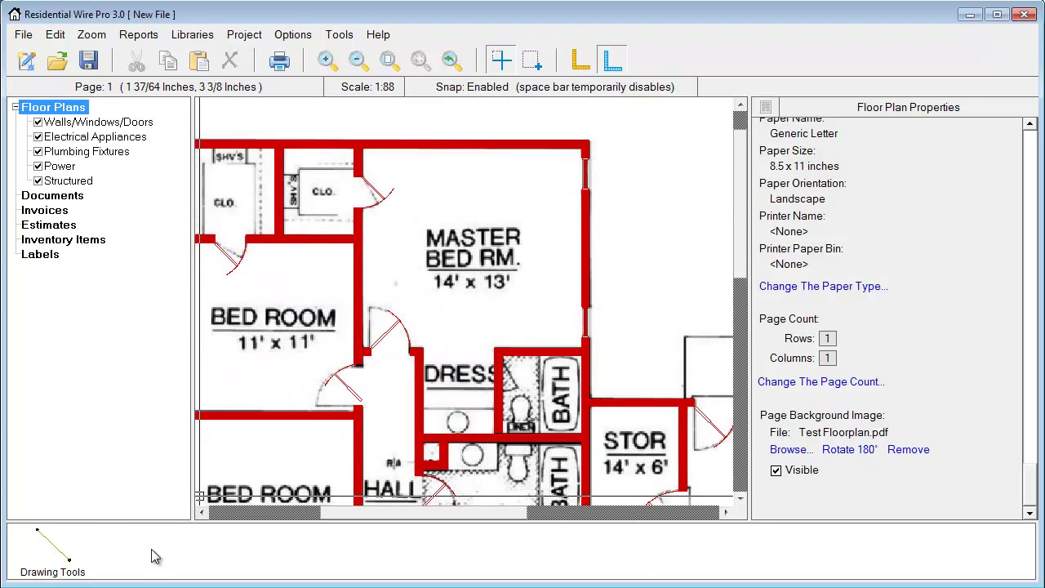
left_click(46, 561)
left_click(49, 272)
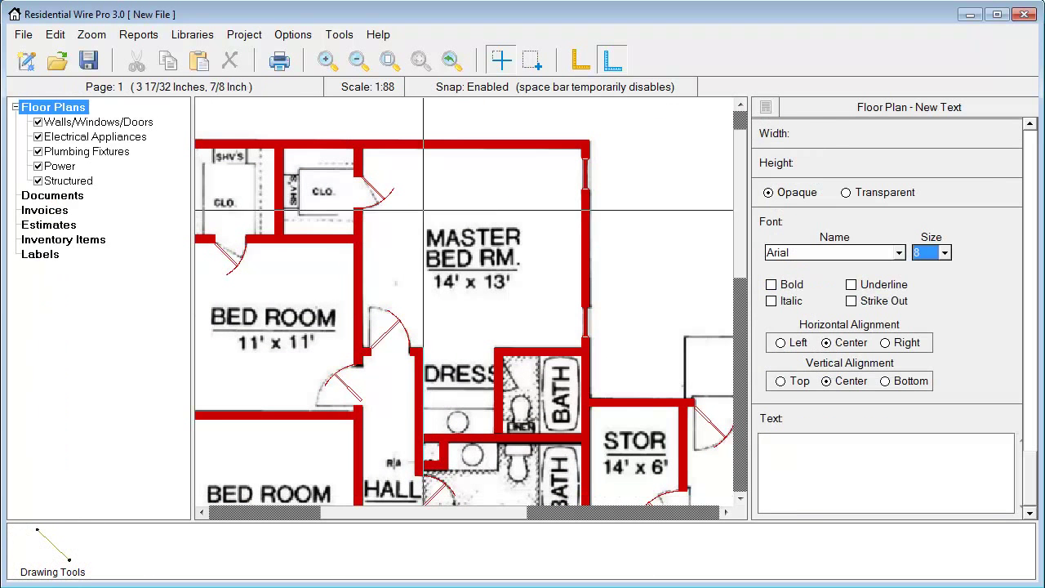
left_click_drag(413, 167, 531, 208)
scroll(1030, 249, "down", 5)
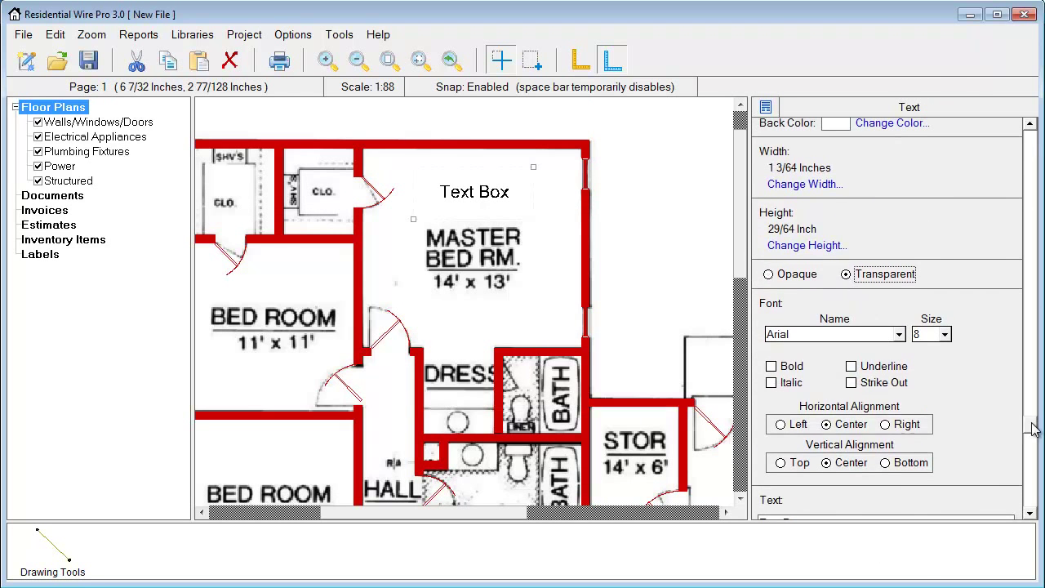
Set the master bedroom label's text to "Master Bedroom" with "14' x 13'" below it, and widen its text box so the name fits one line.
scroll(1022, 478, "down", 2)
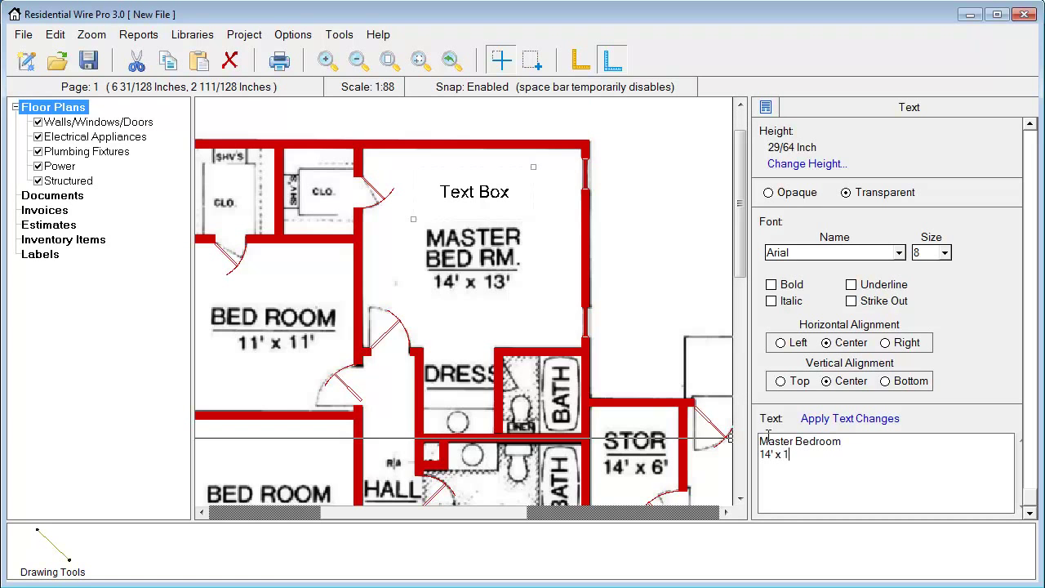
left_click(845, 418)
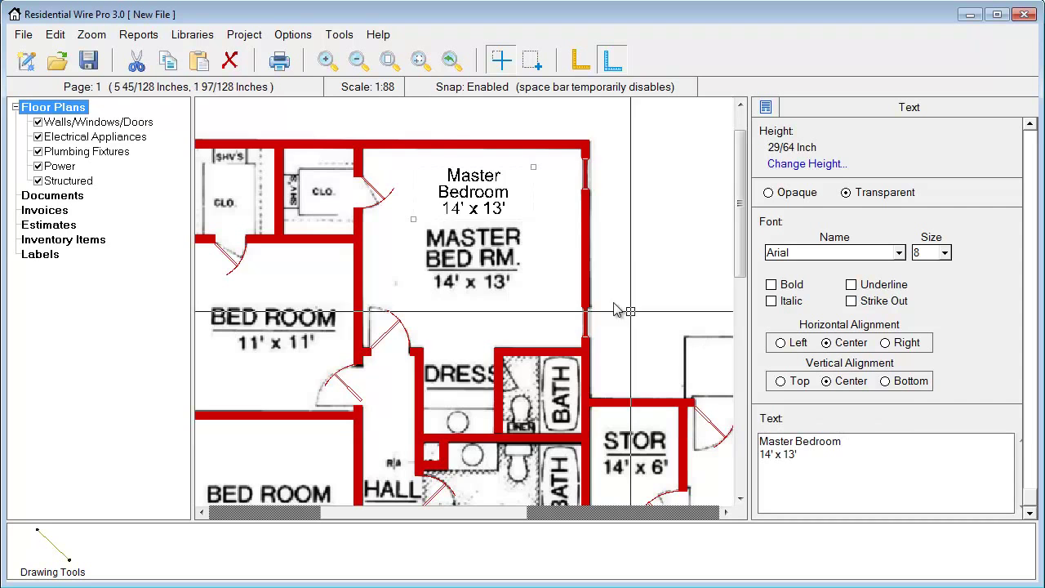
left_click(538, 169)
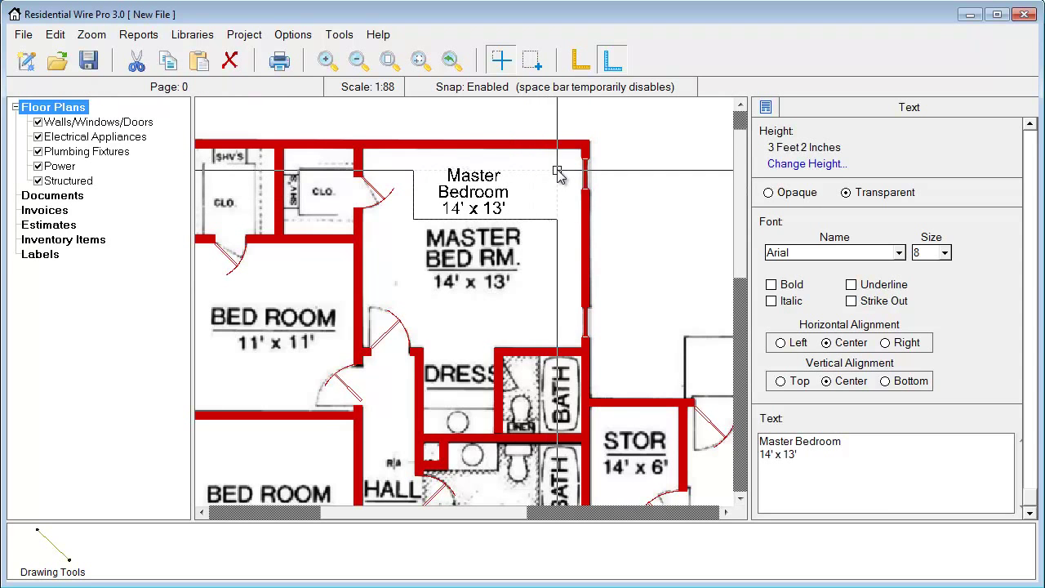
left_click_drag(539, 169, 556, 170)
Set the master bedroom label's font size to 6 and shrink its text box to about 1 13/64 by 21/64 inches.
left_click(945, 254)
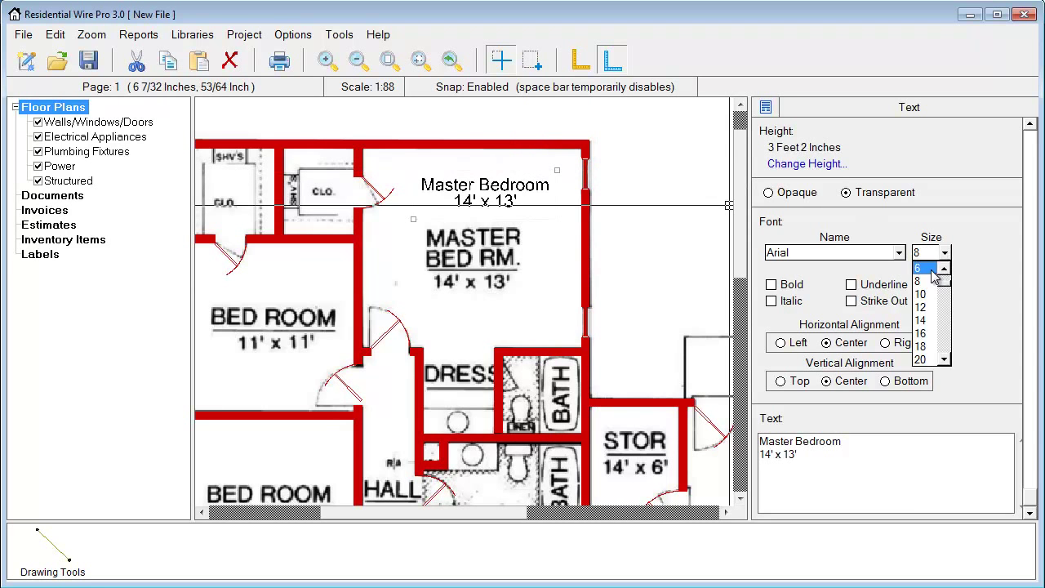
left_click(933, 271)
left_click_drag(557, 170, 551, 181)
left_click(512, 264)
Copy the master bedroom label into the adjoining upper bedroom and change the copy's text to "Bedroom" over "11' x 11'".
left_click_drag(513, 513, 463, 514)
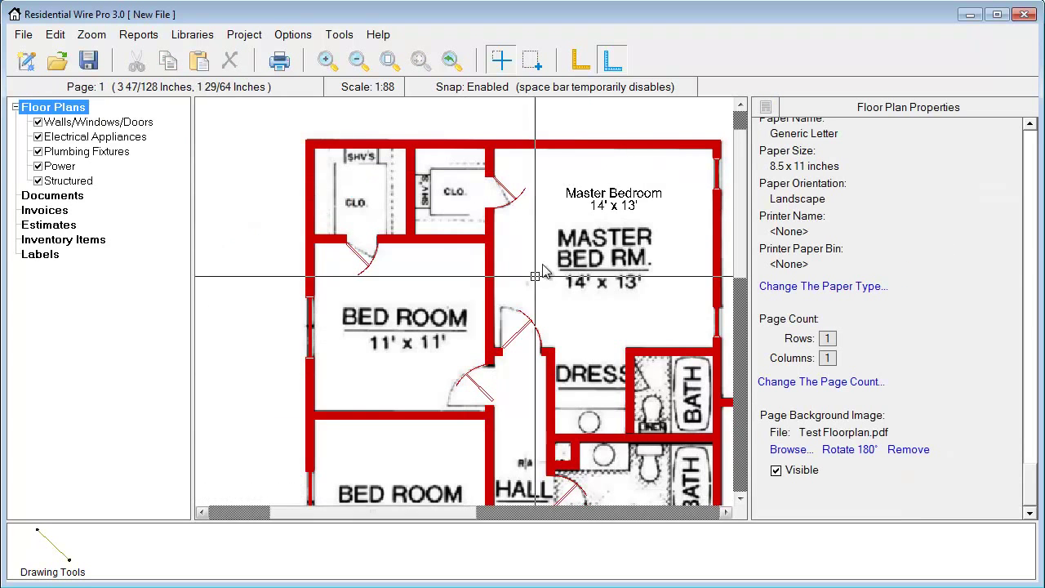
left_click(587, 204)
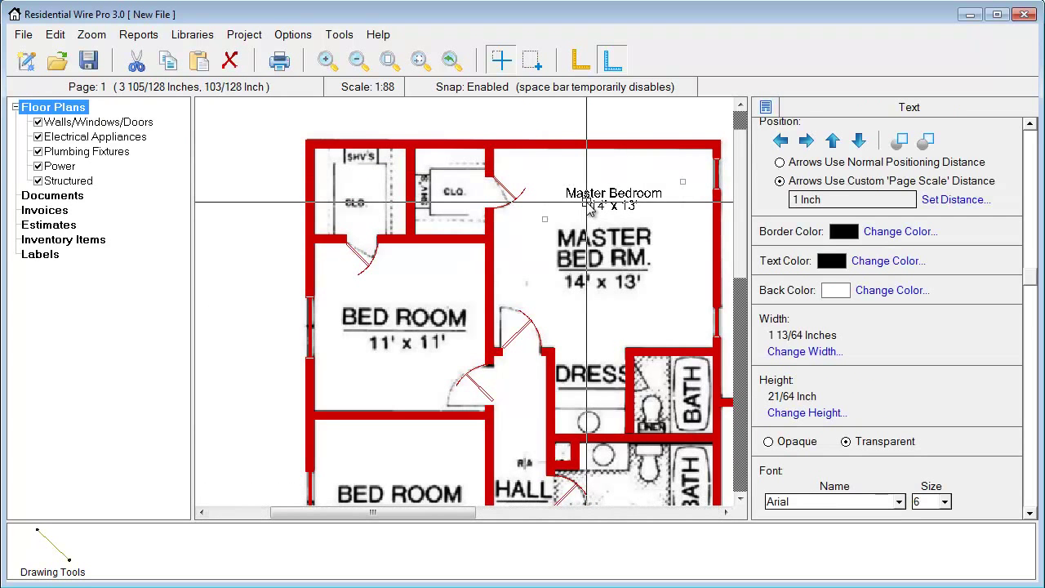
left_click_drag(588, 204, 644, 184)
left_click_drag(428, 327, 393, 296)
left_click_drag(1032, 273, 1031, 489)
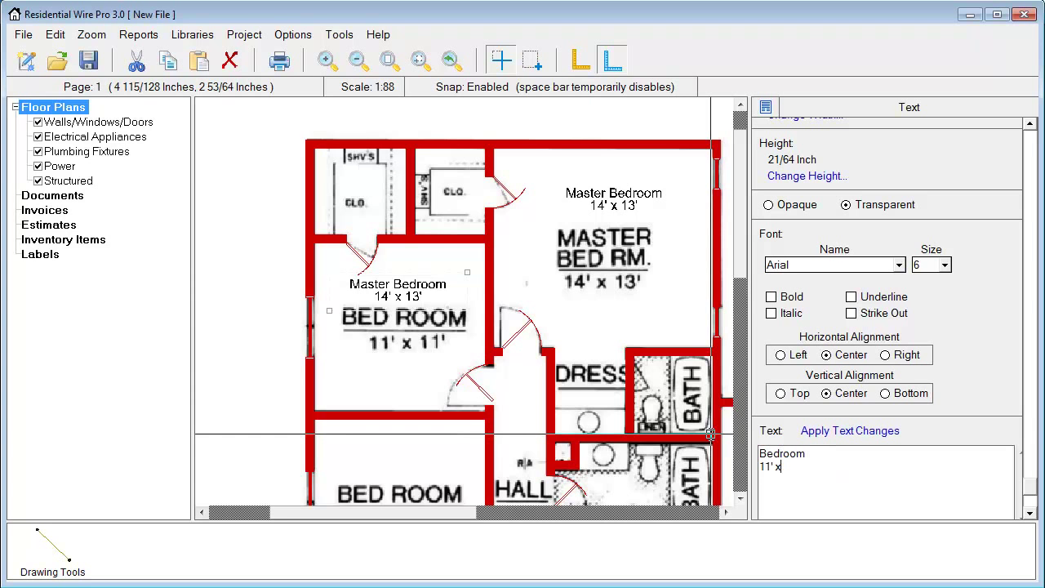
left_click(805, 433)
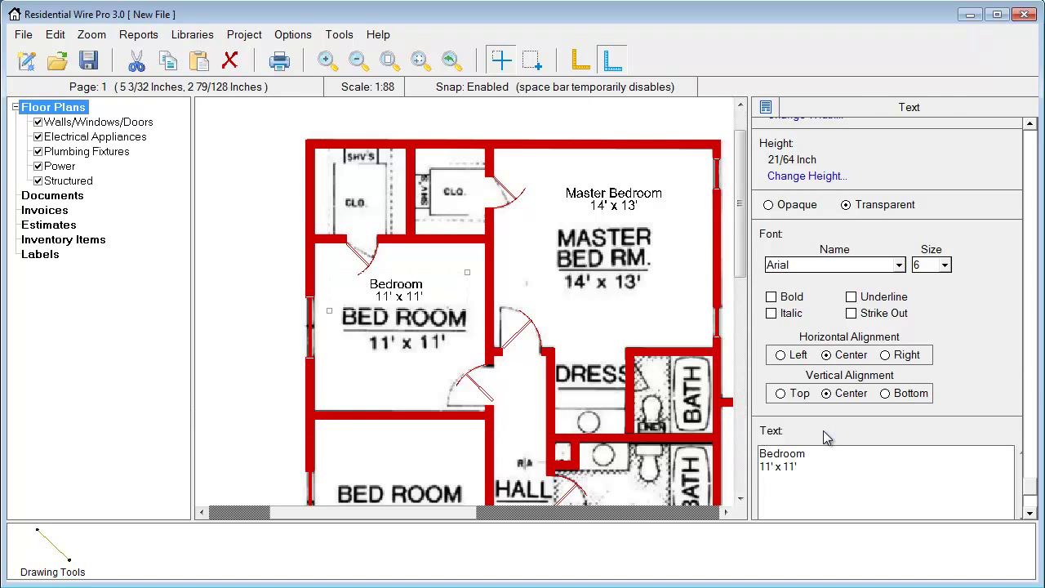
Copy the Bedroom label into the lower bedroom above its background label and narrow the copy's text box to about 7 feet 4 inches.
middle_click_drag(488, 331, 516, 234)
left_click(464, 241)
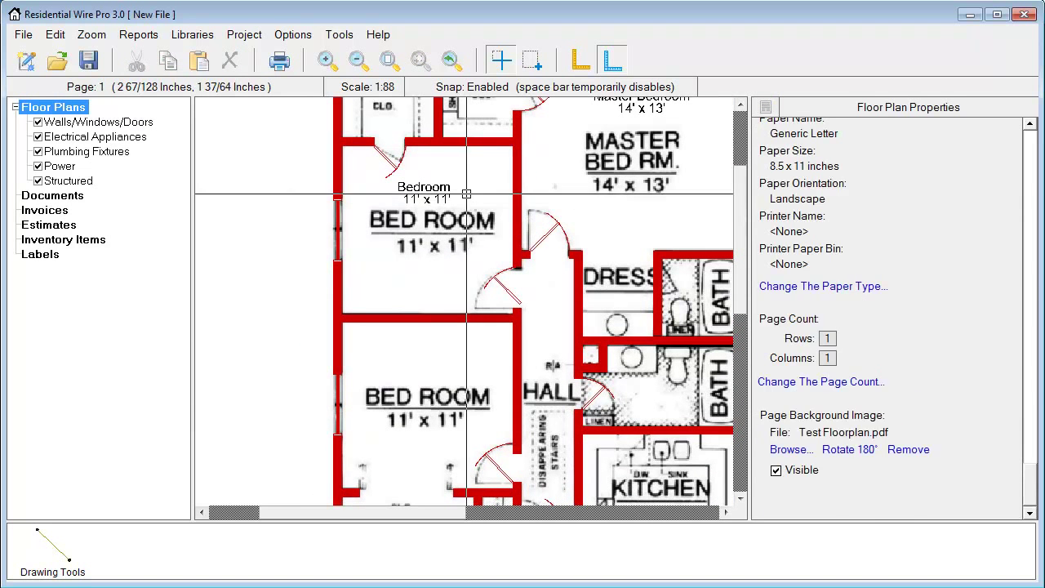
left_click(448, 194)
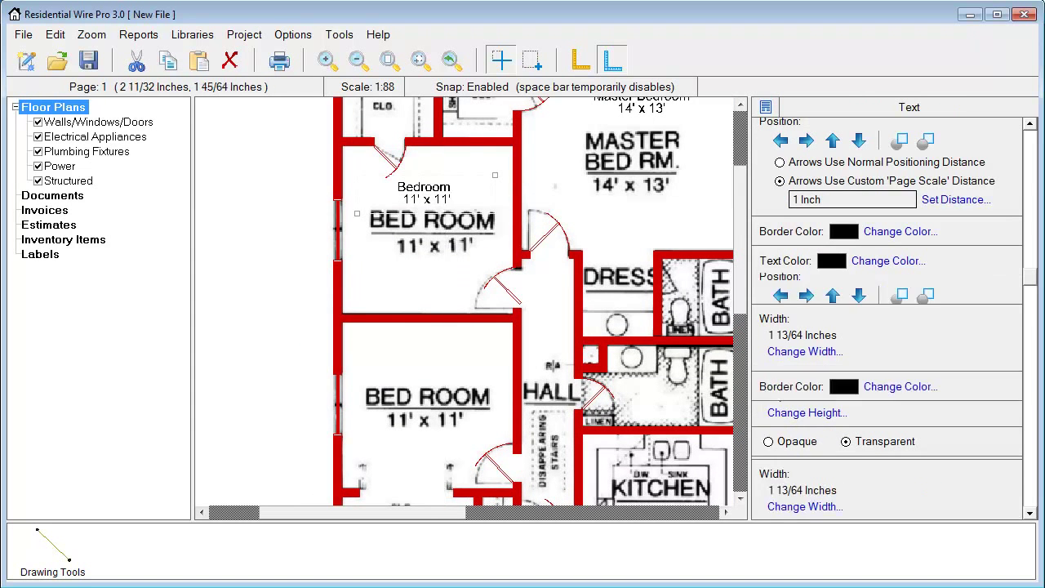
key("ctrl+c")
key("ctrl+v")
left_click_drag(515, 194, 416, 369)
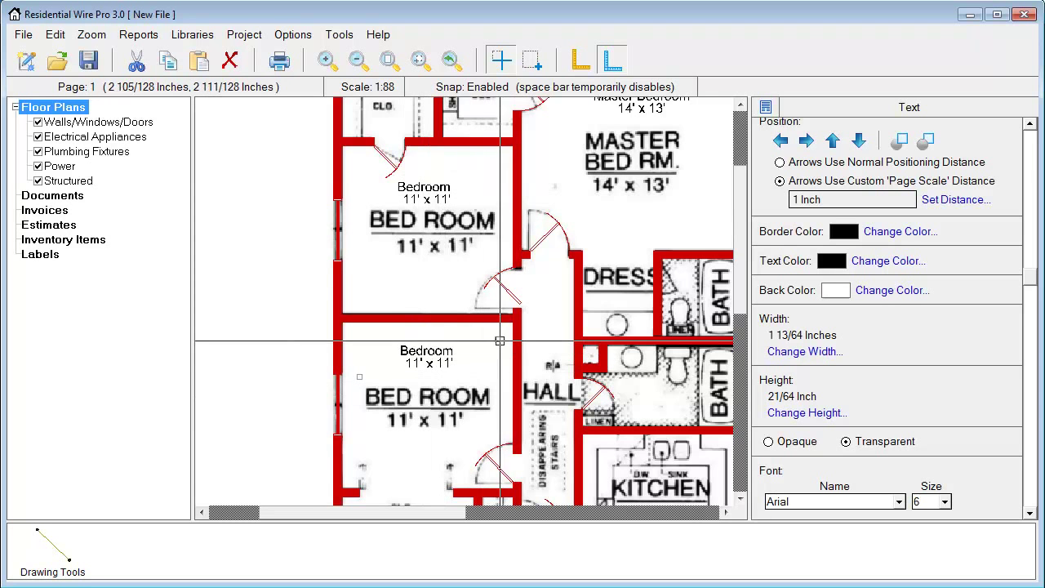
left_click(428, 364)
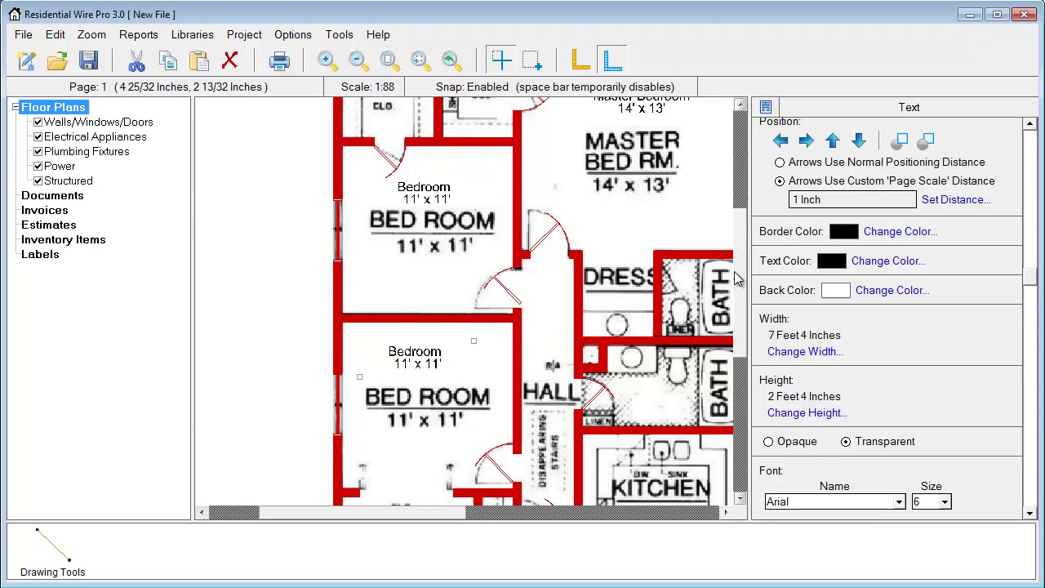
Paste a copy of the Bedroom label above the living room's background label and change its text to "Living" over "18' x 15'".
scroll(742, 221, "down", 3)
left_click_drag(431, 513, 445, 513)
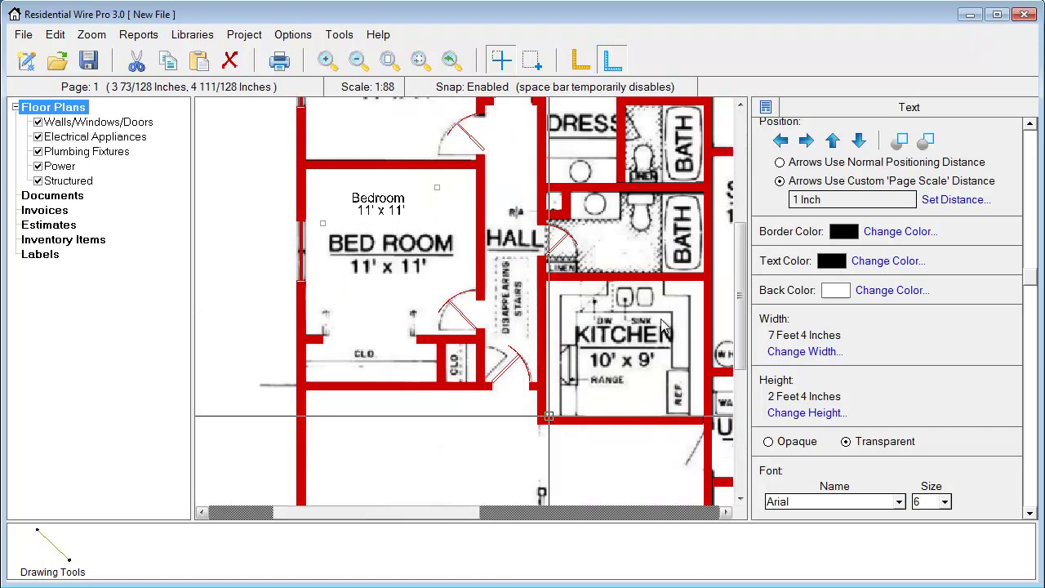
left_click_drag(742, 312, 742, 327)
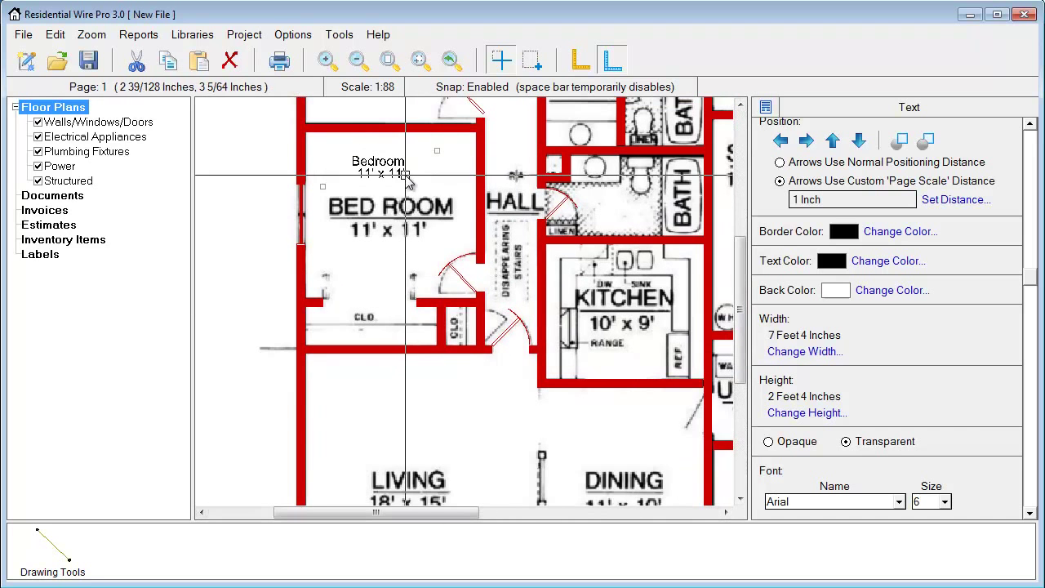
key("ctrl+v")
left_click_drag(461, 390, 429, 411)
left_click_drag(1032, 296, 1027, 504)
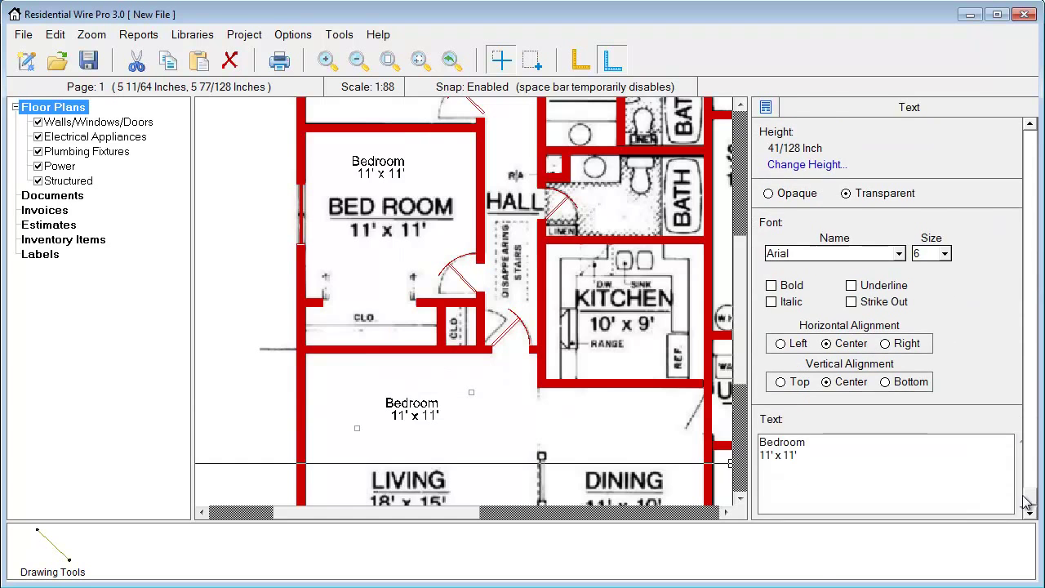
left_click(854, 481)
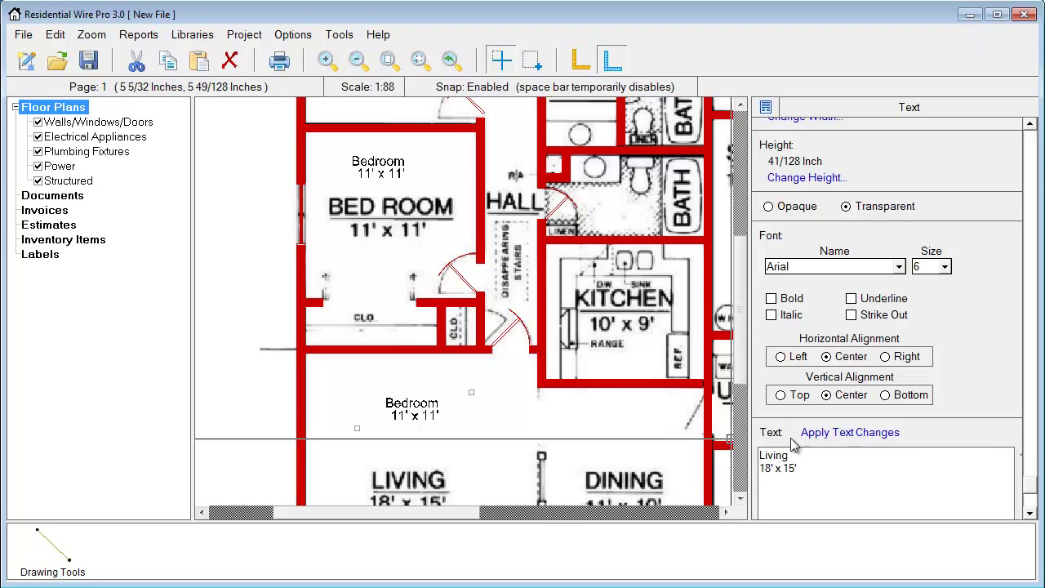
left_click(841, 432)
left_click_drag(1032, 482, 1034, 495)
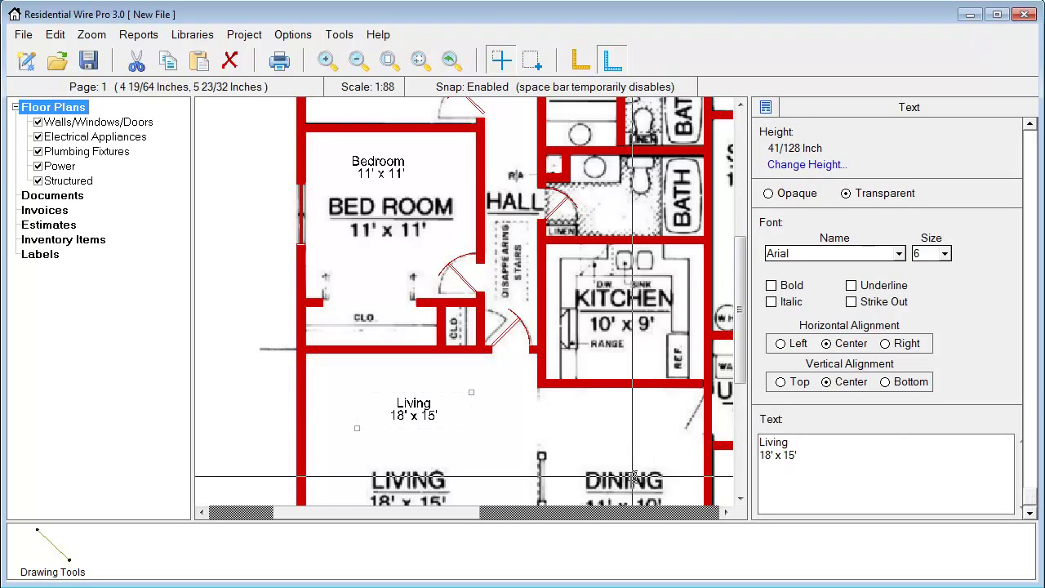
Copy the Living label into the dining room above its background label and change the copy's text to "Dining" over "11' x 10'".
scroll(636, 408, "up", 1)
scroll(618, 431, "down", 3)
middle_click_drag(619, 431, 537, 367)
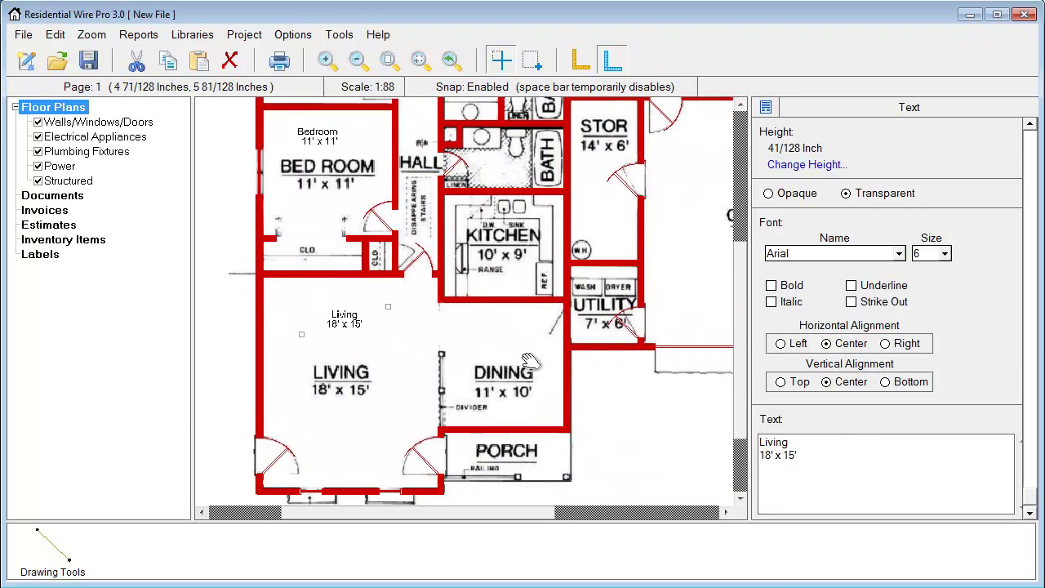
left_click(351, 336)
left_click(354, 324)
left_click_drag(353, 324, 463, 342, "ctrl")
left_click_drag(1032, 279, 1028, 494)
left_click_drag(849, 467, 691, 410)
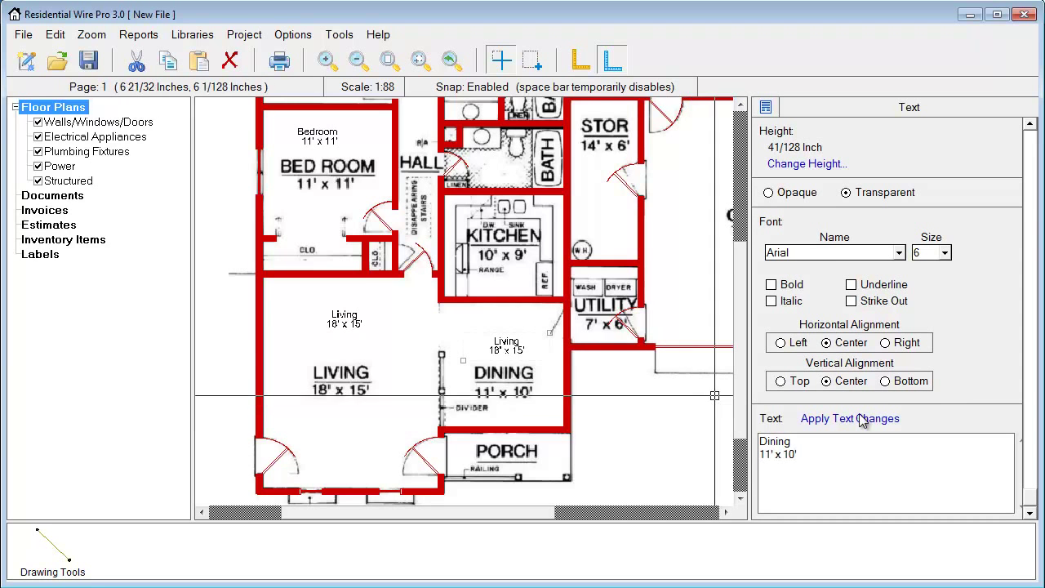
left_click(895, 420)
Copy the Dining label into the garage above its background label and change the copy's text to "Garage" over "21' x 21'".
middle_click_drag(560, 328, 390, 397)
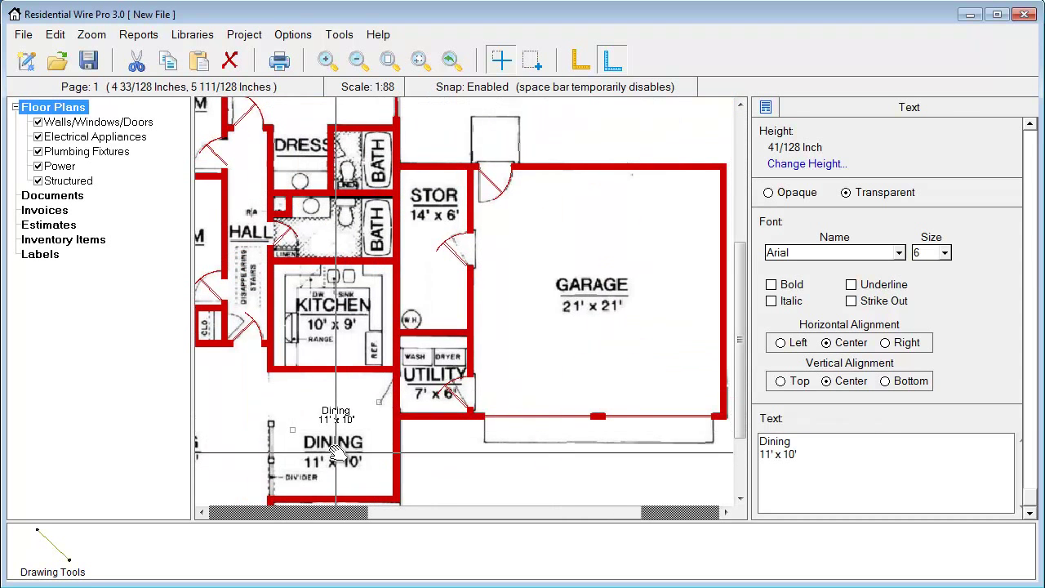
left_click(335, 417)
left_click(333, 418)
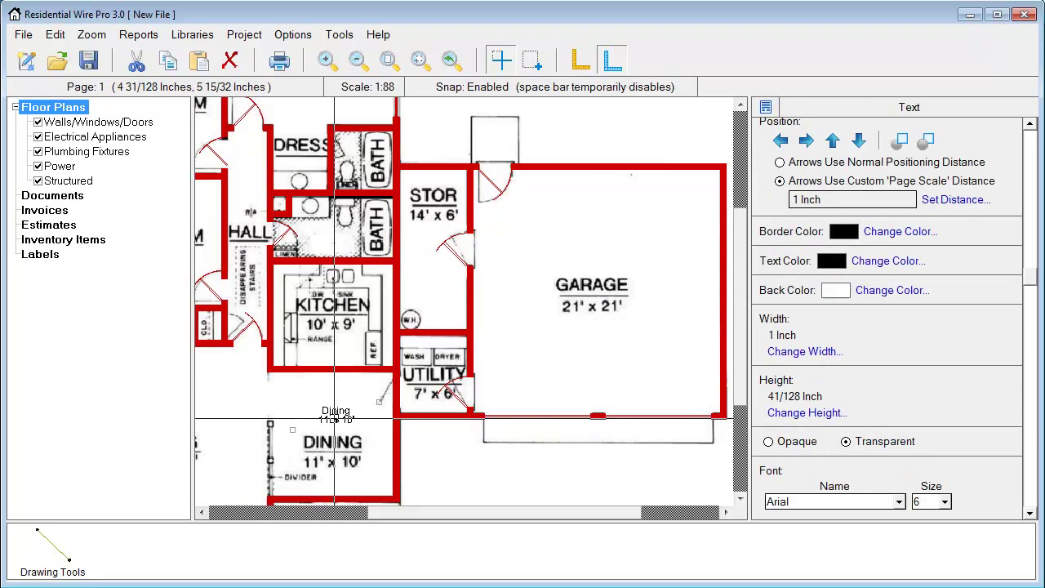
left_click_drag(335, 419, 584, 247)
left_click_drag(1030, 278, 1030, 507)
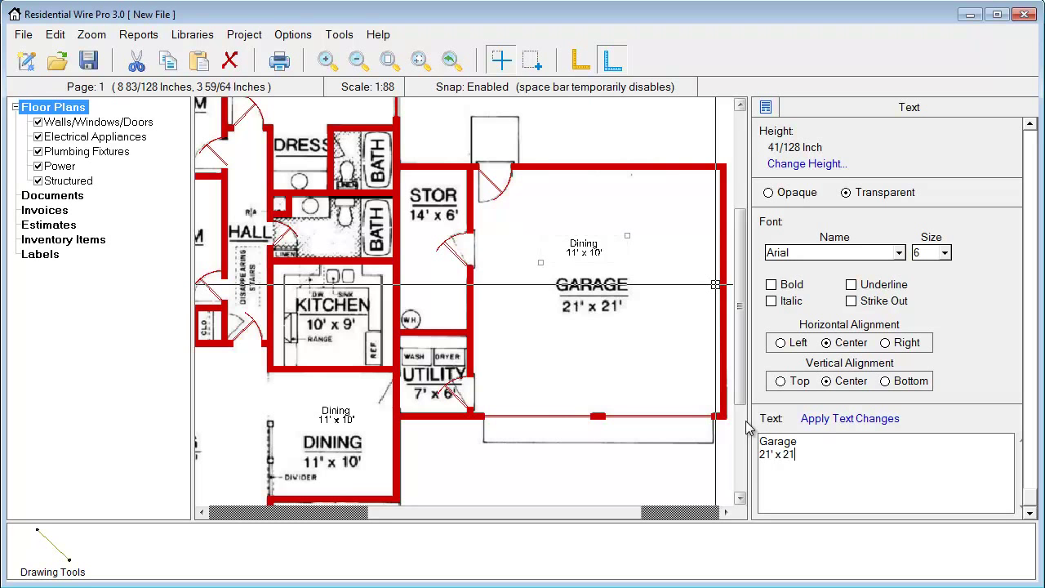
left_click(816, 418)
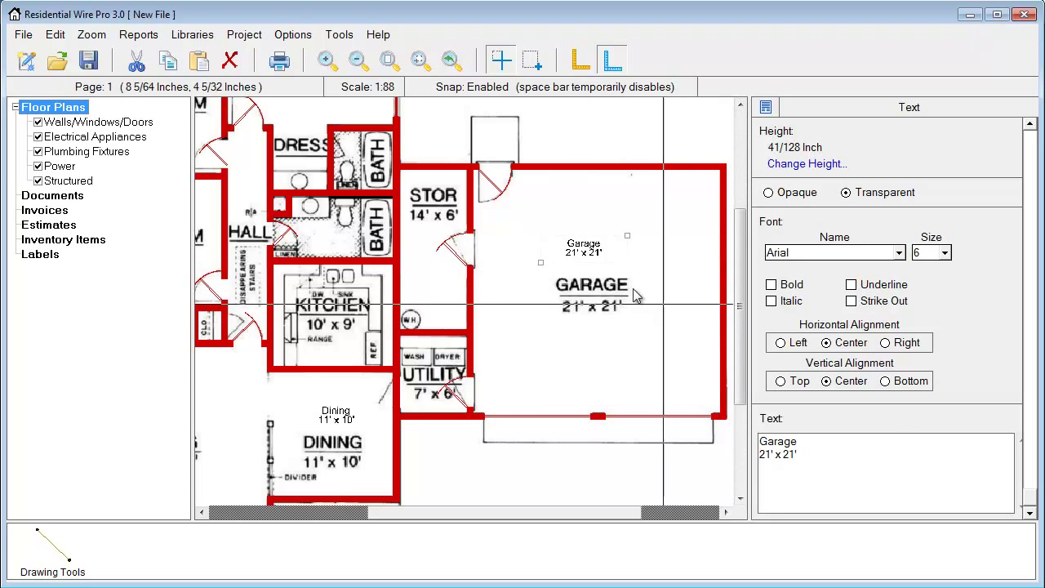
Paste a copy of the room label into the kitchen, change its text to "Kitchen 10' x 9'", and deselect it.
scroll(558, 268, "down", 1)
middle_click_drag(559, 268, 617, 296)
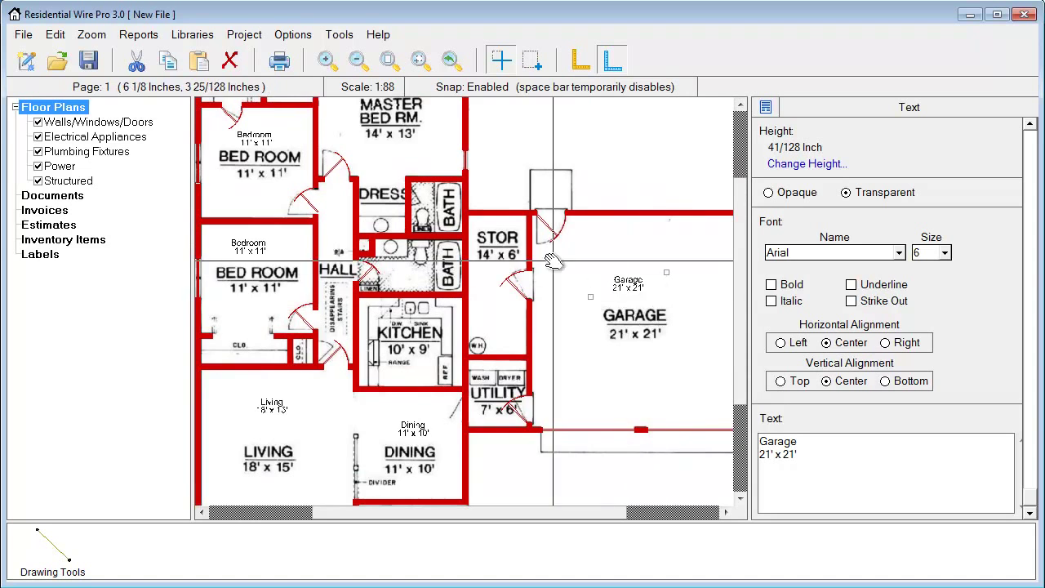
scroll(636, 334, "down", 1)
middle_click_drag(638, 333, 644, 376)
scroll(645, 375, "up", 1)
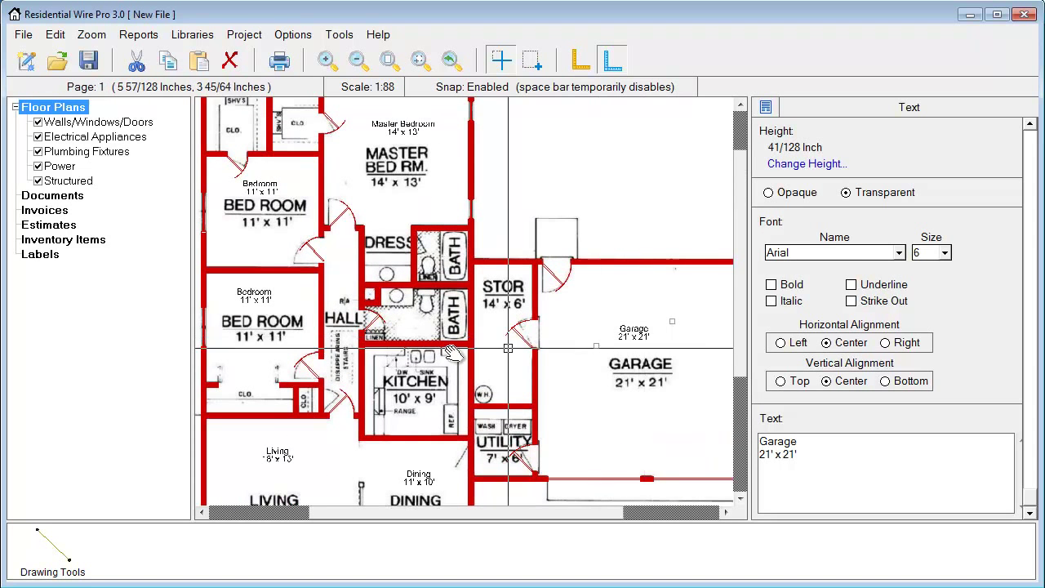
middle_click_drag(401, 380, 433, 288)
scroll(430, 305, "down", 1)
scroll(422, 300, "up", 2)
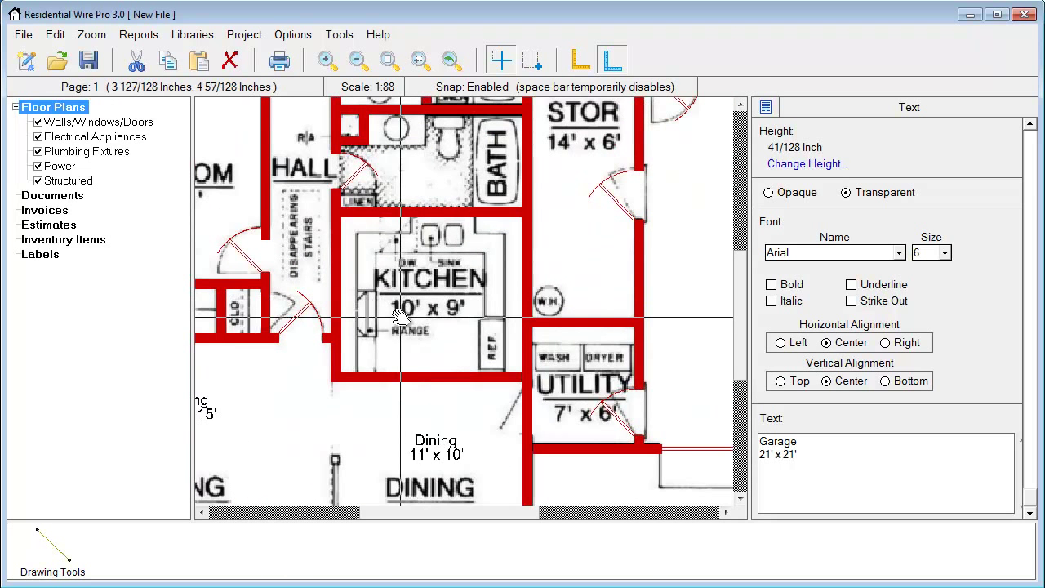
key("ctrl+v")
left_click_drag(445, 302, 428, 315)
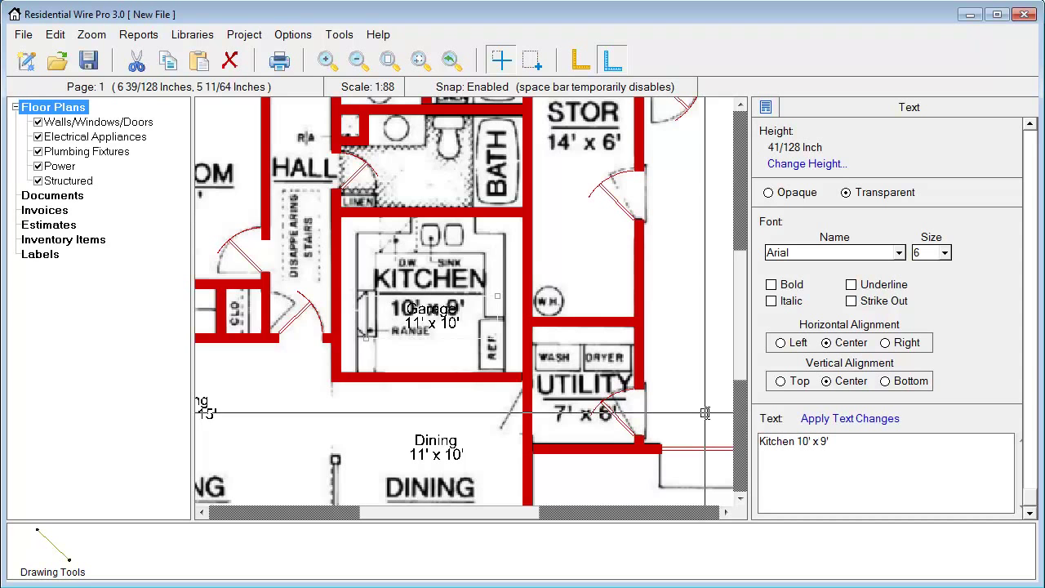
left_click(850, 418)
scroll(415, 408, "down", 1)
scroll(452, 372, "down", 2)
left_click(292, 174)
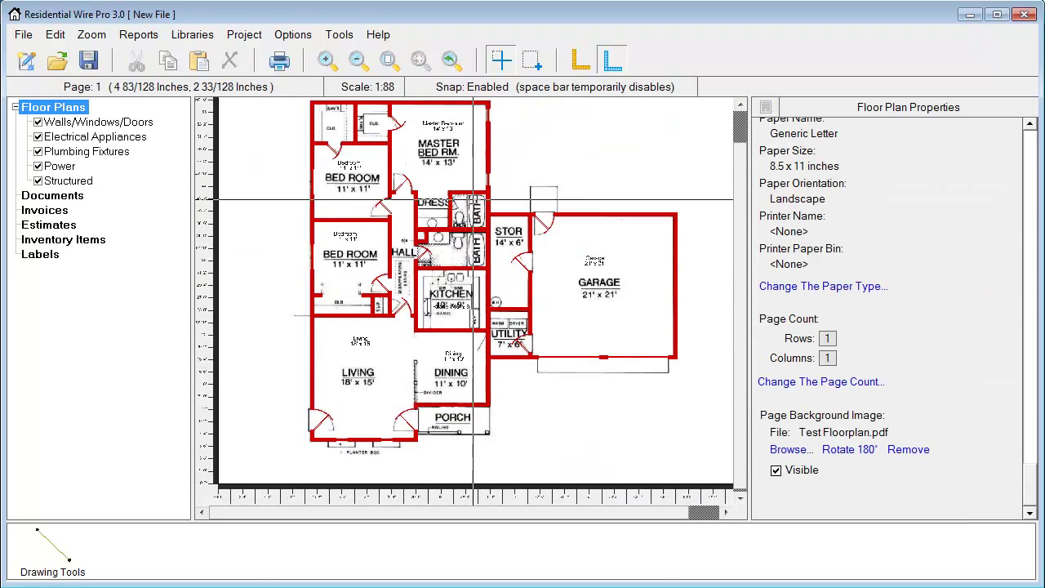
Place a double sink from the plumbing fixtures over the kitchen's background sink, with its faucet toward the upper wall.
scroll(479, 196, "up", 4)
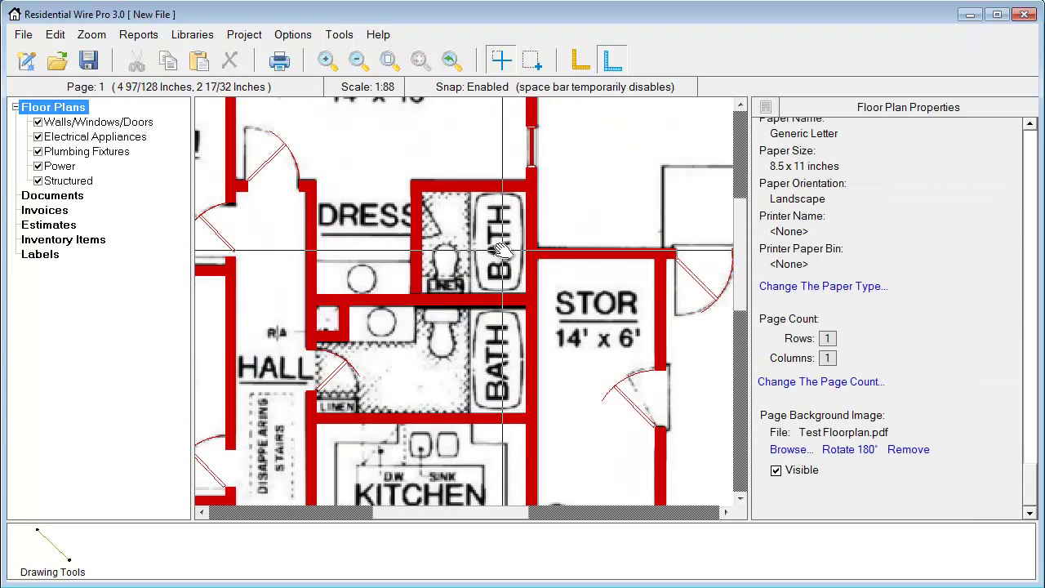
left_click(82, 151)
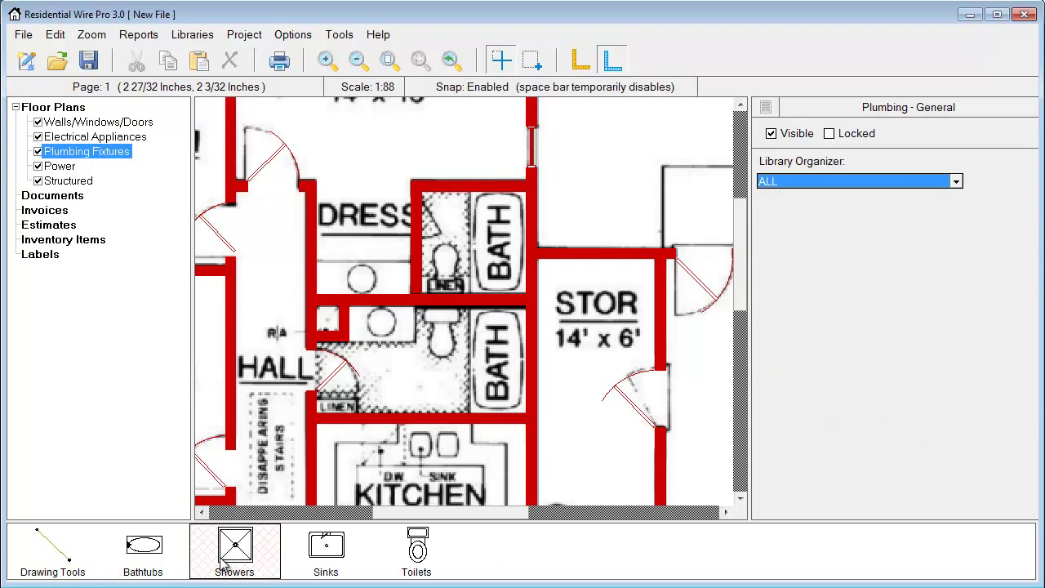
left_click(326, 471)
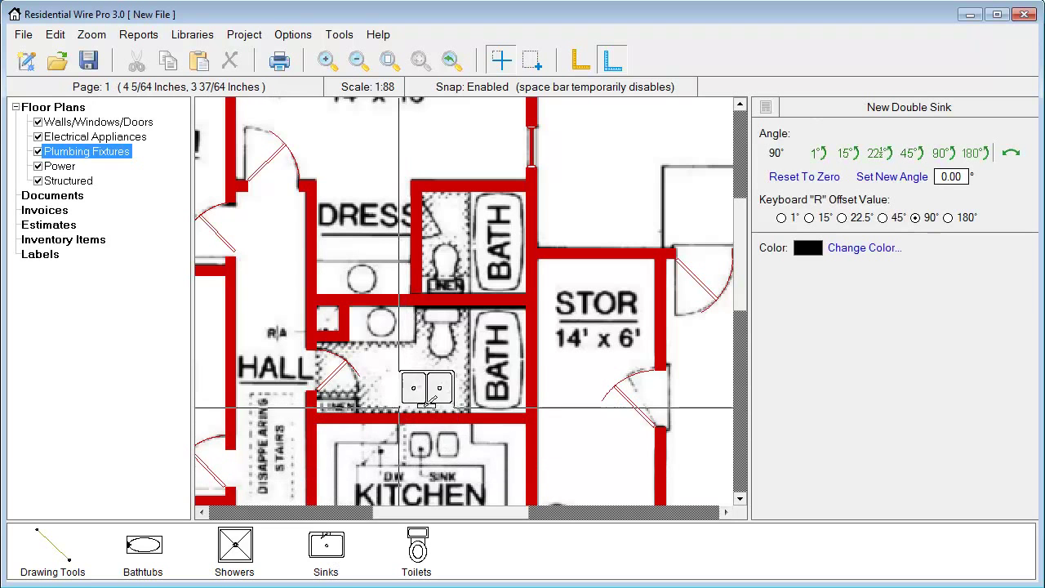
key("space")
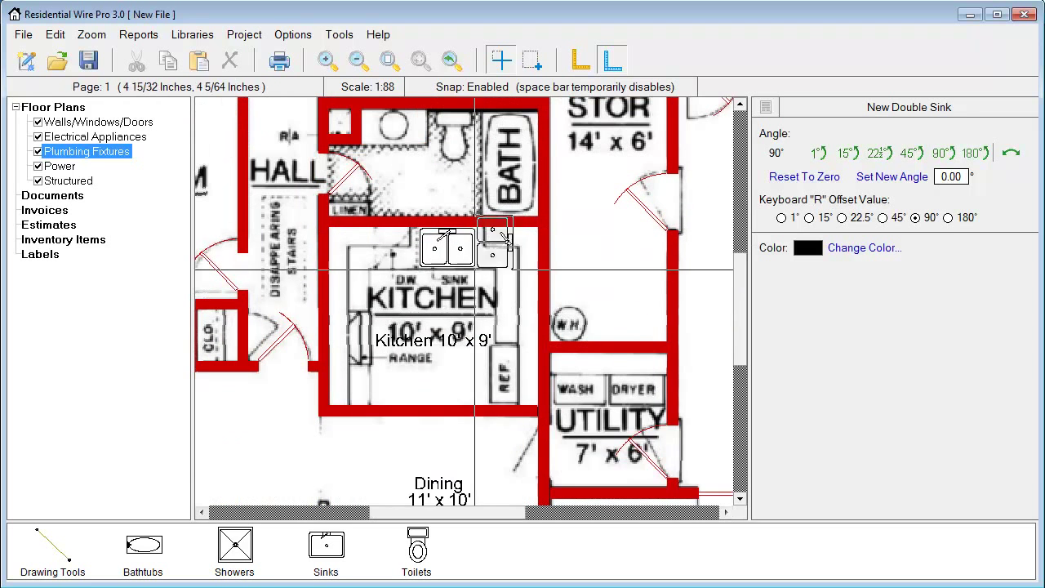
scroll(502, 234, "up", 1)
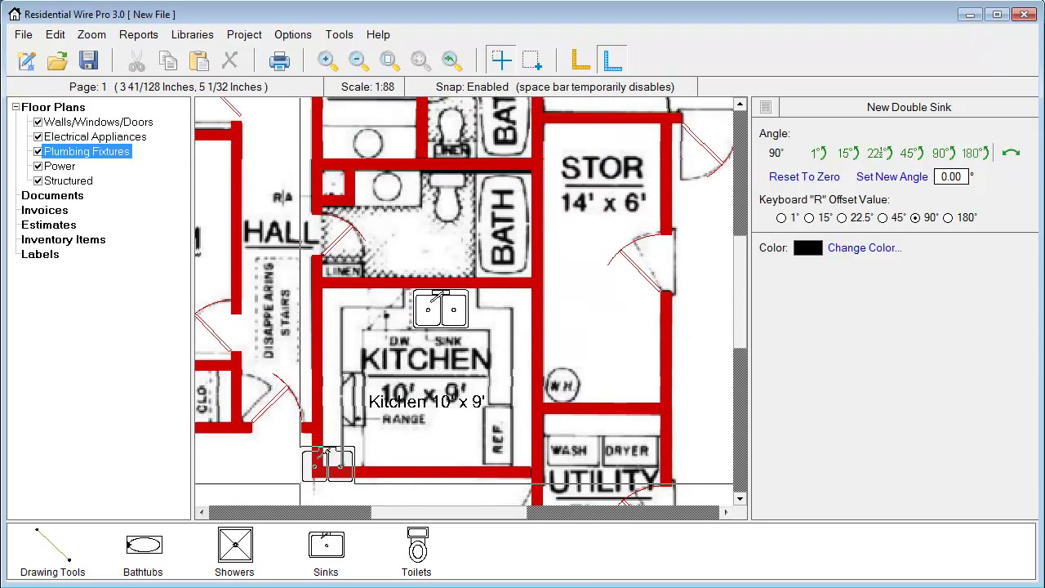
Place a standard 60W x 30H bathtub over the background tub in the bathroom above the kitchen, with its faucet toward the upper wall.
left_click(174, 555)
mouse_move(146, 506)
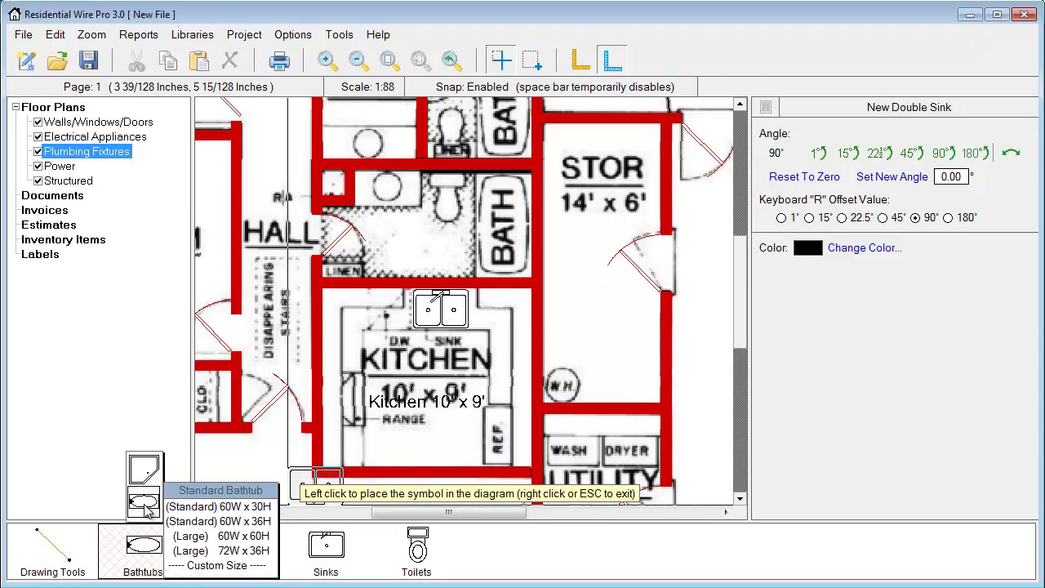
left_click(181, 507)
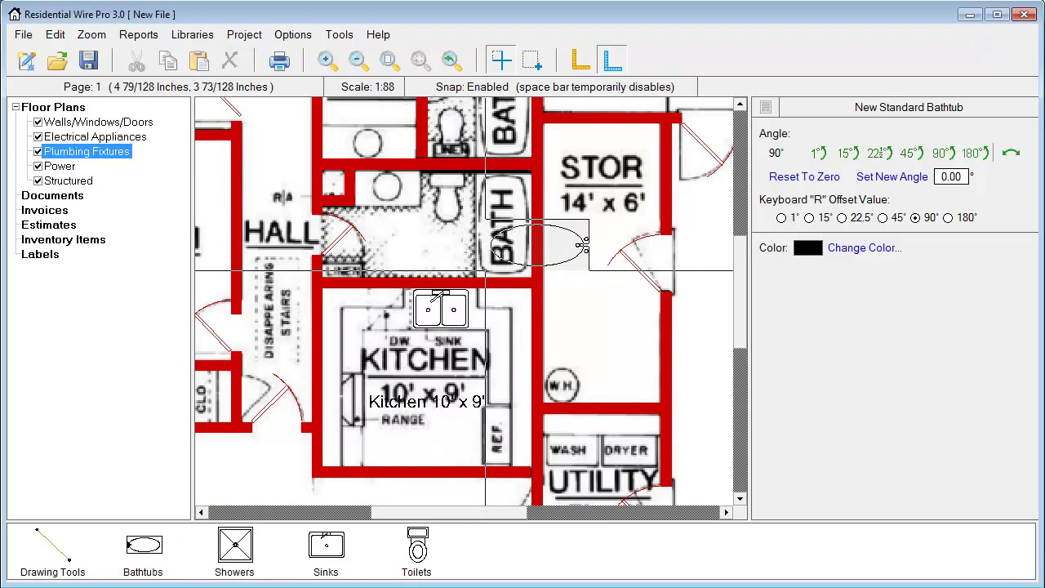
key("r")
key("r")
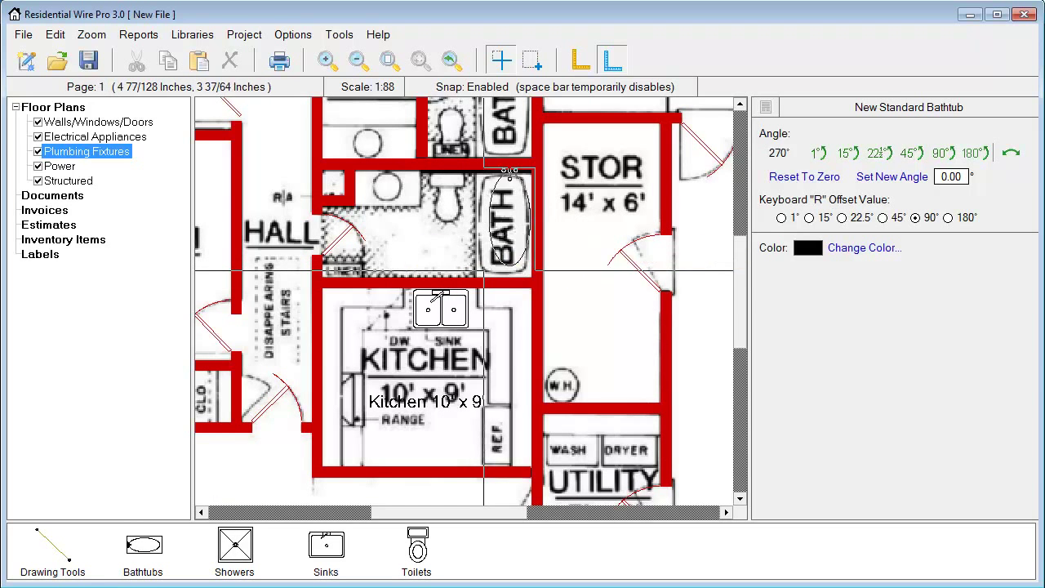
left_click(480, 275)
Place a second standard bathtub over the background tub in the master bath, with its faucet toward the wall shared with the lower bathroom.
middle_click_drag(572, 234, 573, 311)
scroll(572, 311, "up", 5)
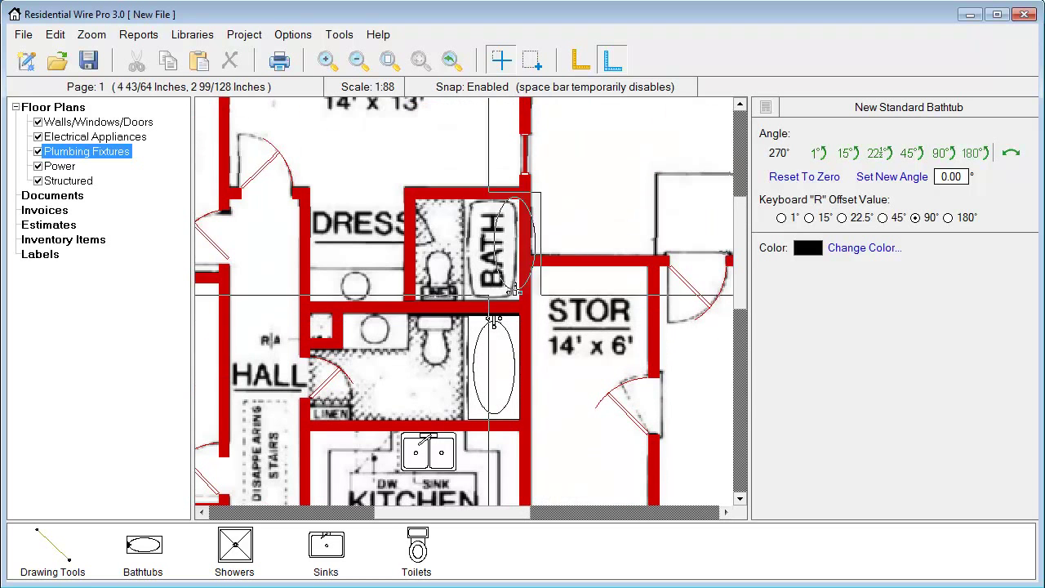
left_click(492, 295)
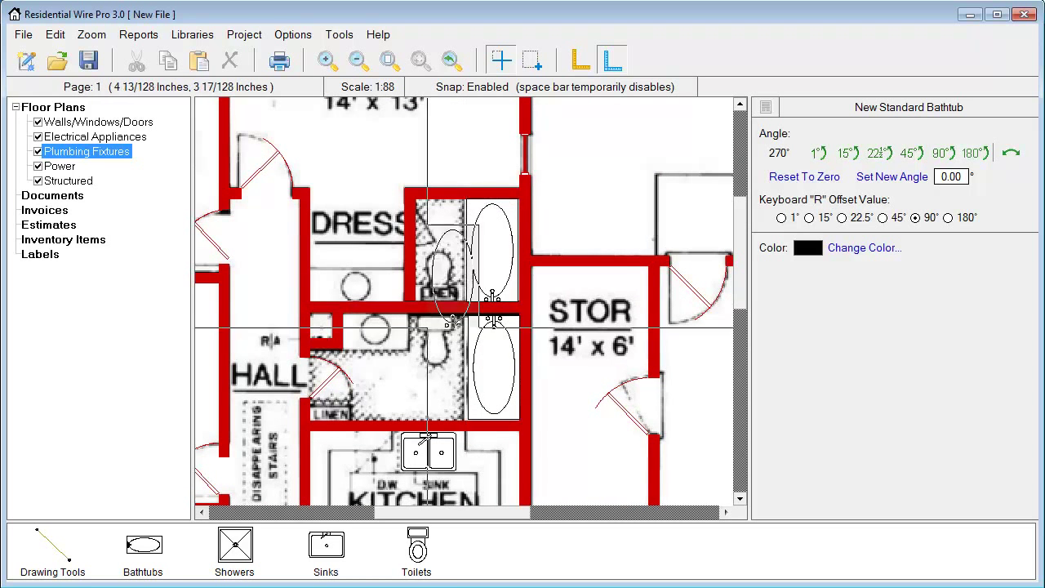
Place a standard 16 1/2W x 28H toilet over the master bath's background toilet, rotated to 180° with its tank toward the lower wall.
left_click(417, 546)
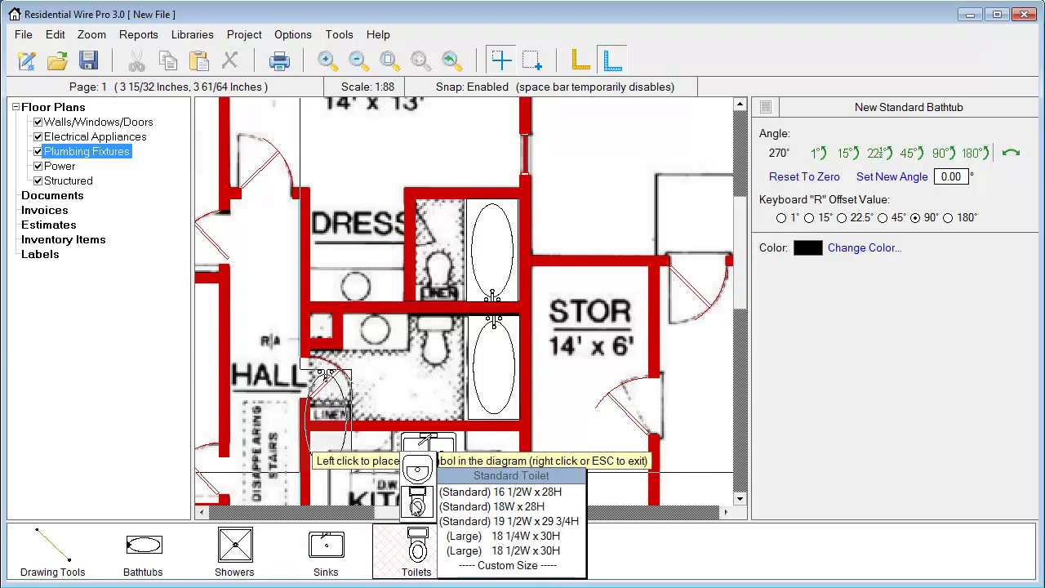
left_click(454, 493)
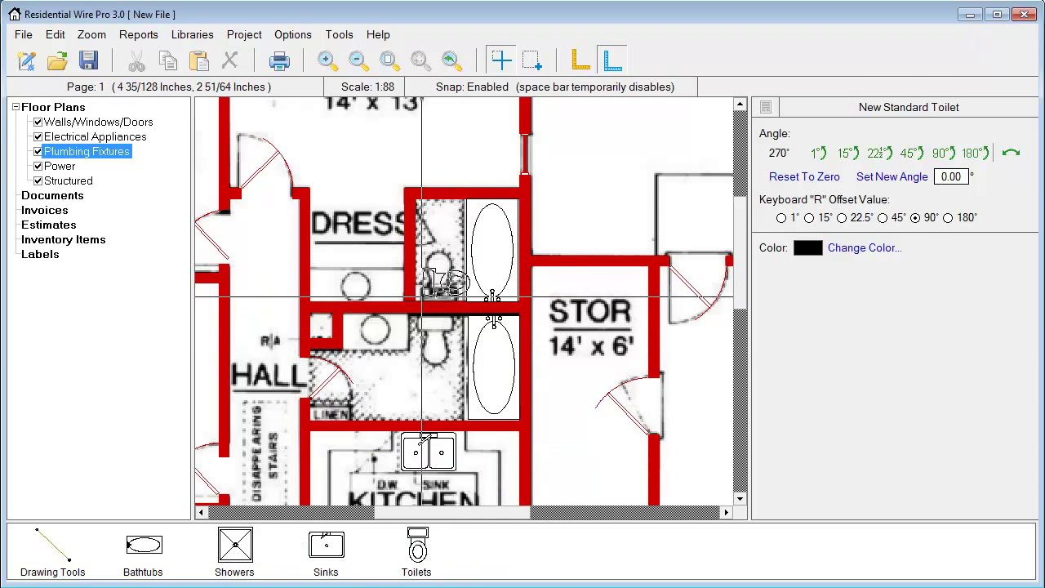
key("r")
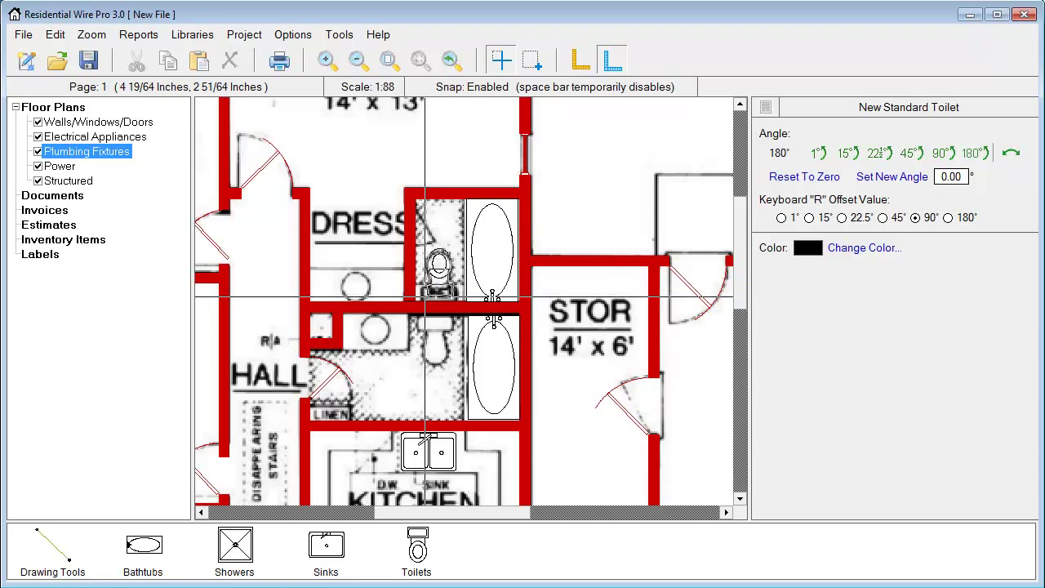
left_click(425, 296)
Place another standard toilet over the lower bathroom's background toilet, with its tank against the upper wall, and finish placing toilets.
key("r")
key("r")
key("r")
key("r")
key("r")
left_click(420, 365)
right_click(413, 355)
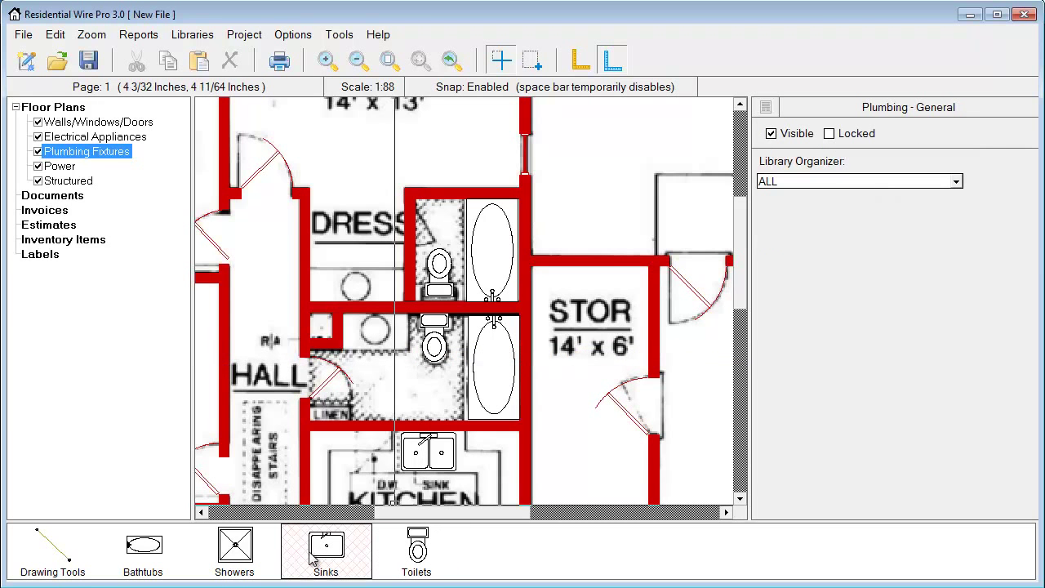
Place oval sinks over the background basins in the lower bathroom and the dressing area, with both faucets toward their shared wall.
left_click(326, 434)
left_click(368, 446)
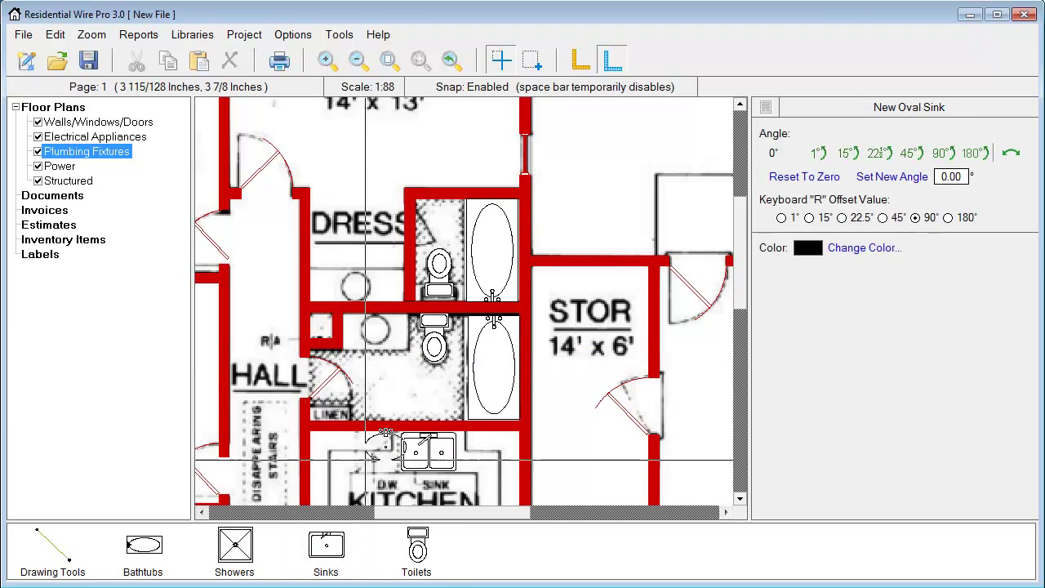
left_click(357, 351)
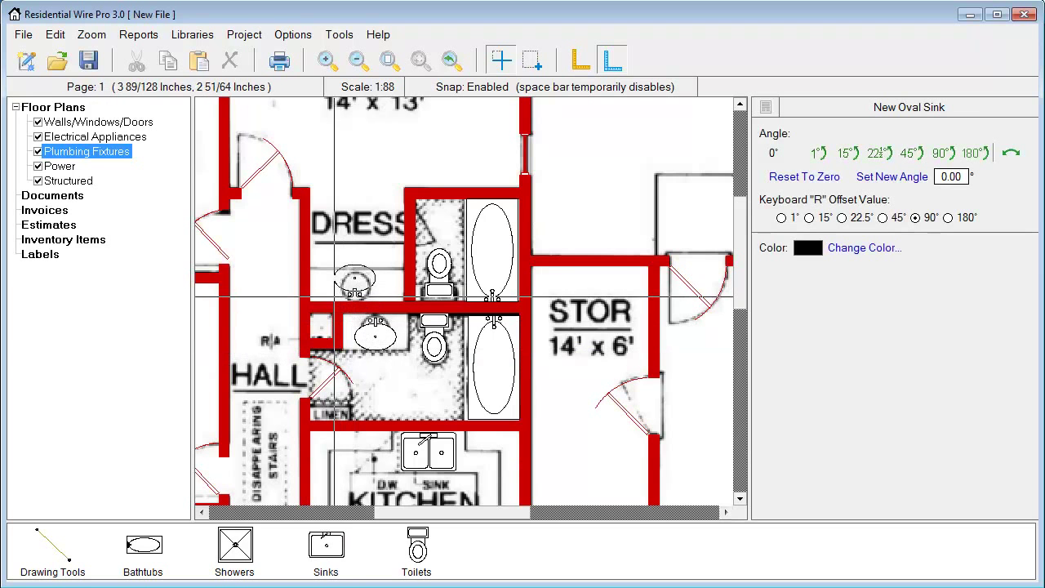
right_click(383, 410)
Place a standard range from the electrical appliances over the kitchen's background range, rotated 90° with its back to the wall.
right_click_drag(372, 403, 388, 224)
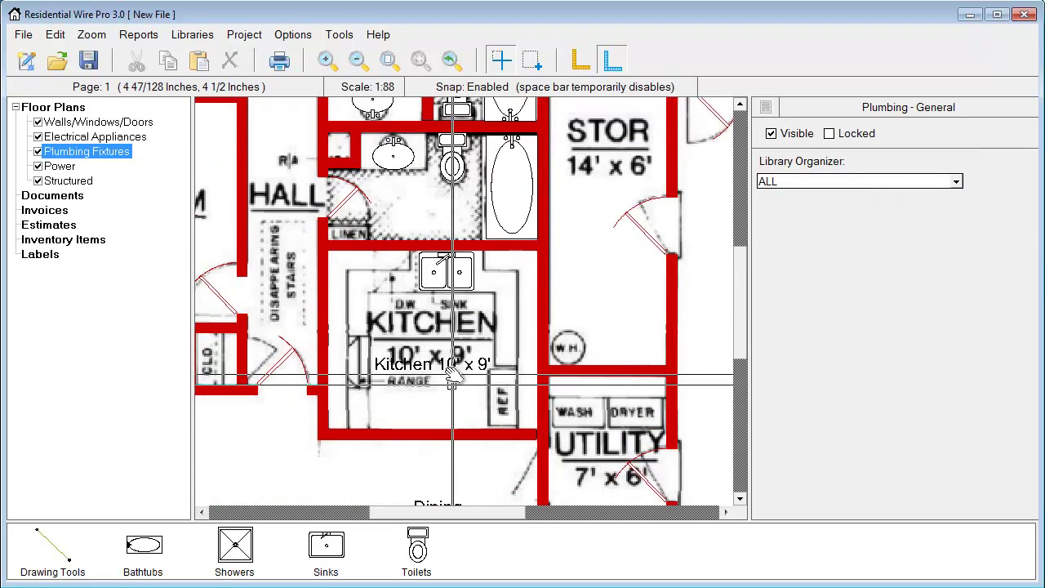
scroll(450, 373, "up", 3)
scroll(342, 398, "down", 1, "ctrl")
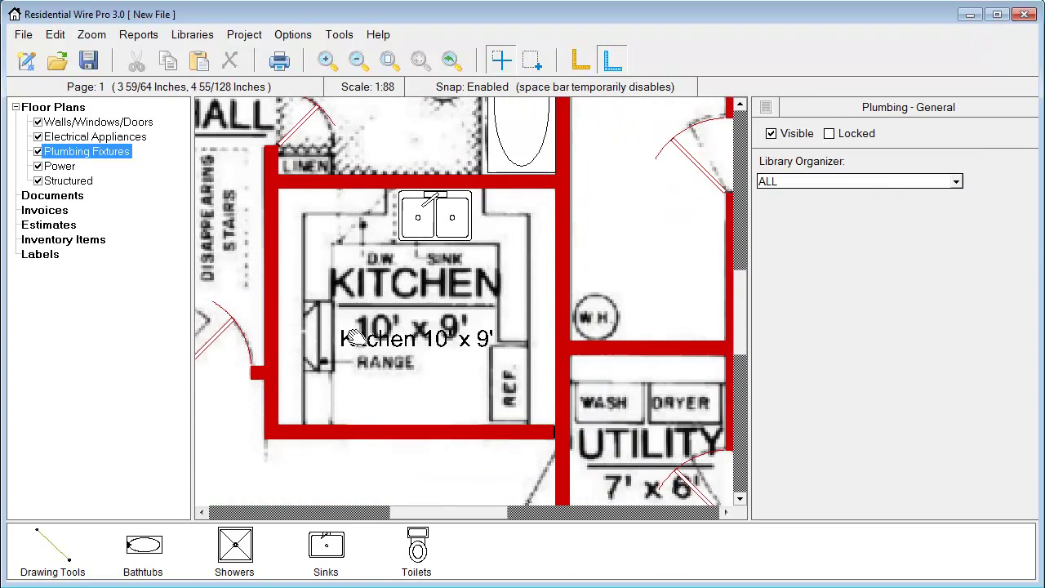
left_click(95, 136)
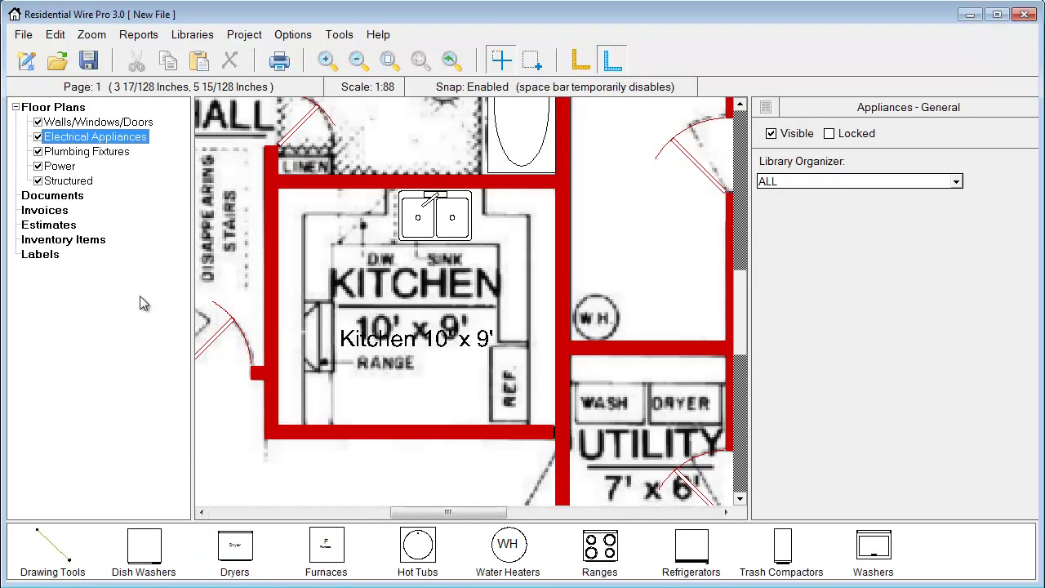
left_click(618, 554)
left_click(600, 501)
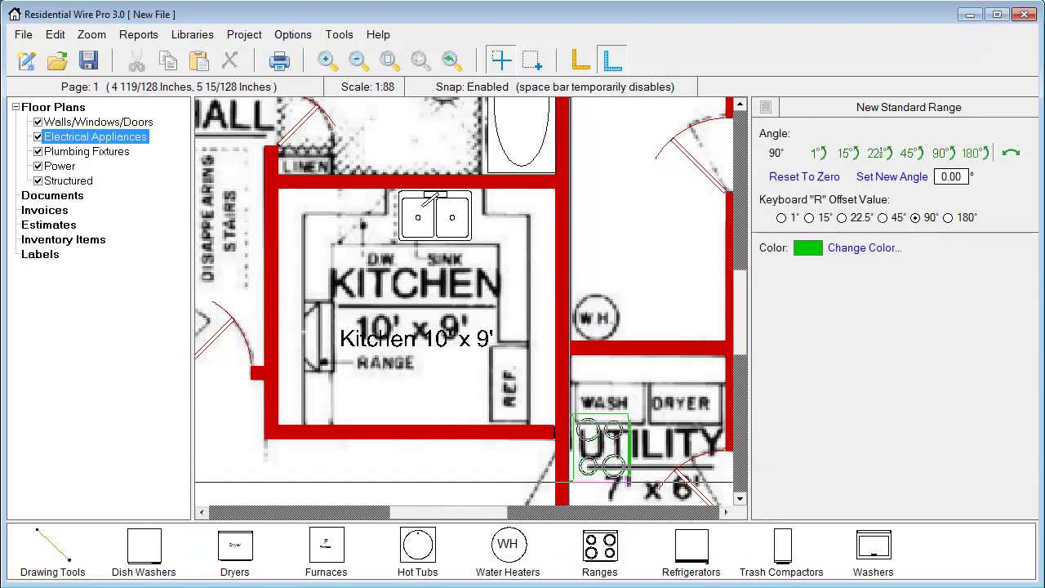
left_click(281, 373)
key("Escape")
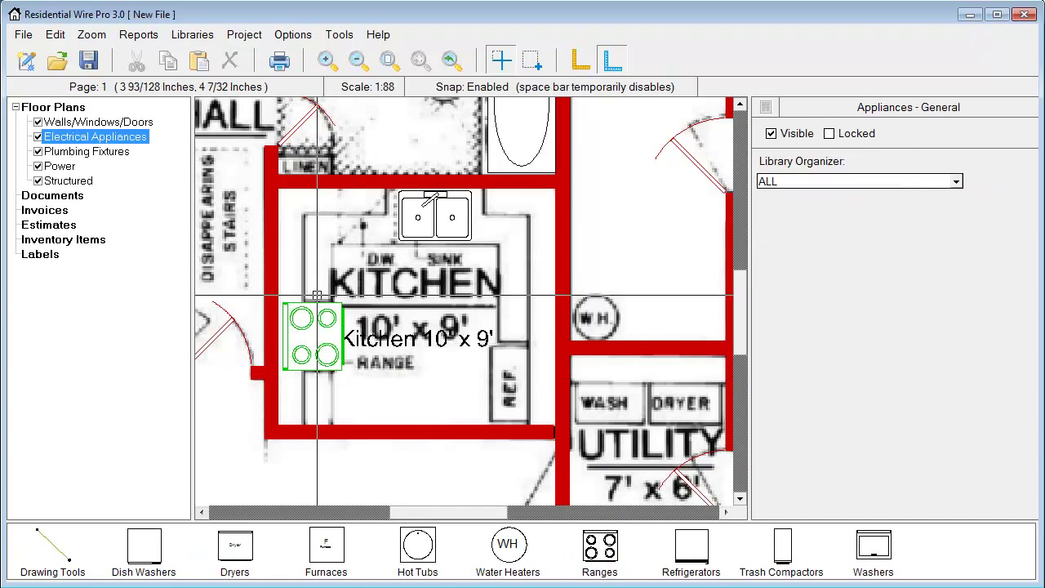
Change the kitchen range's color to black and deselect it.
left_click(322, 342)
left_click(840, 359)
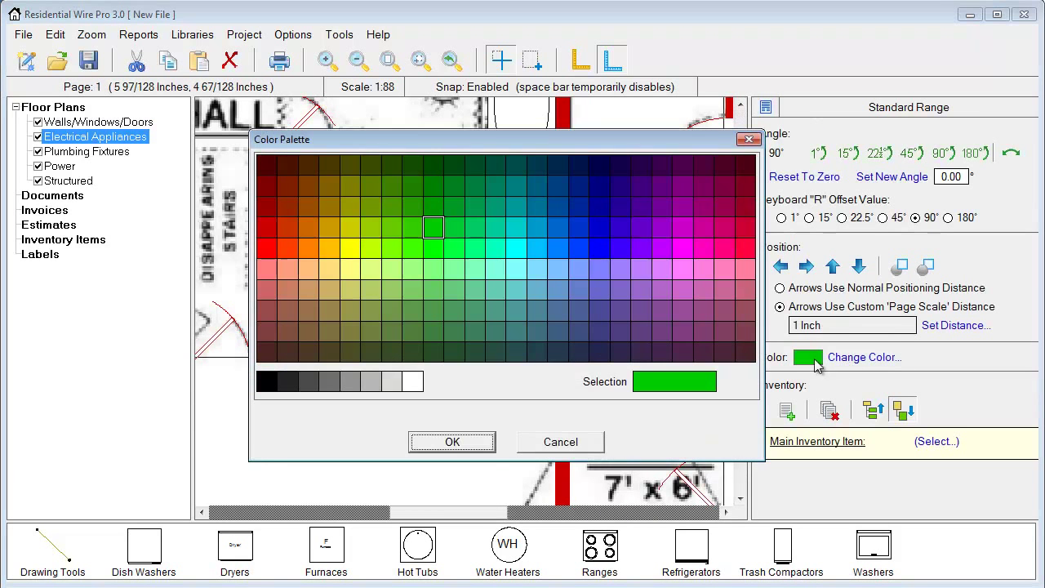
left_click(266, 381)
left_click(467, 445)
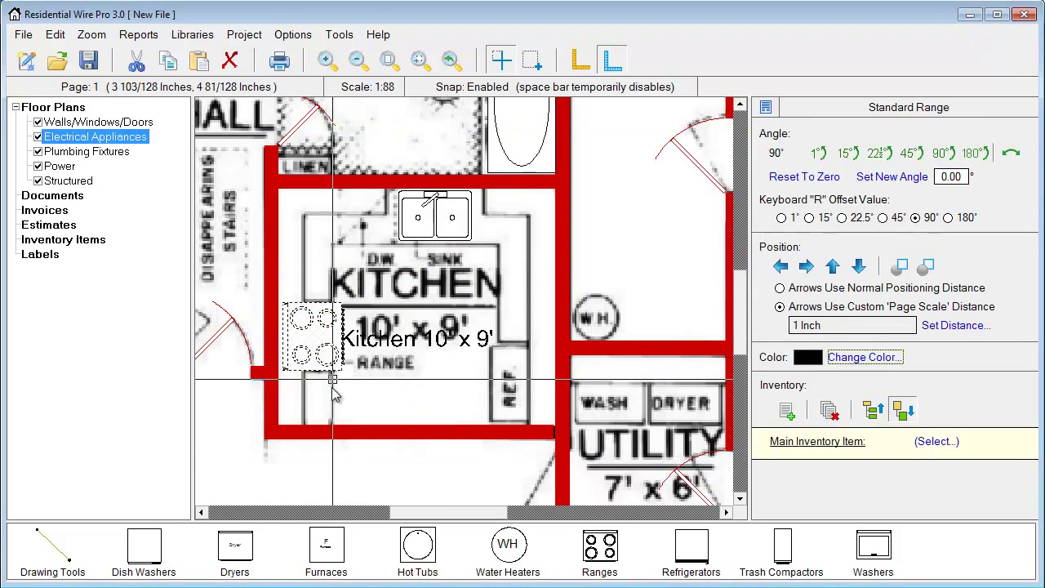
left_click(366, 396)
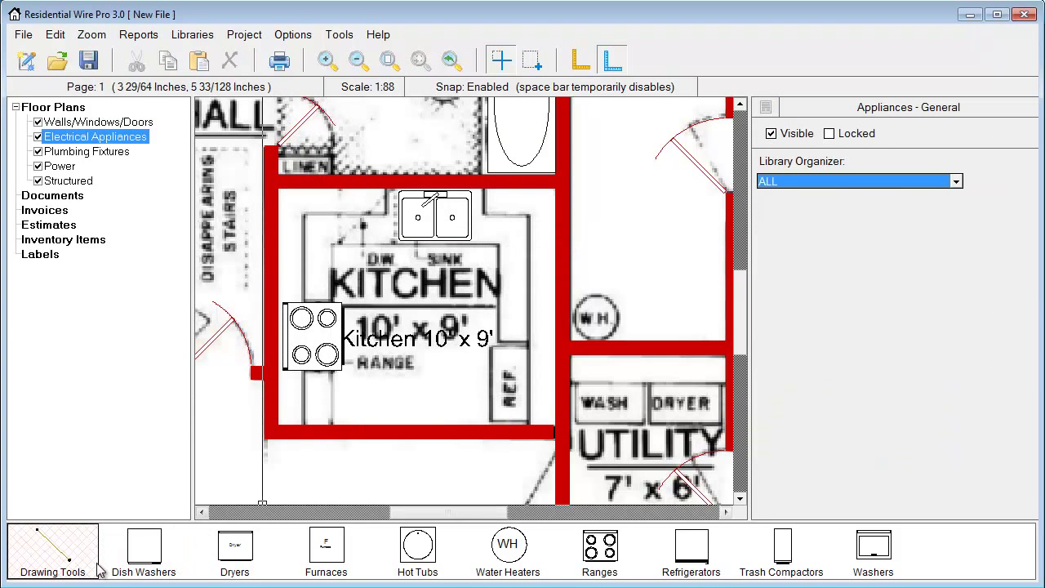
Trace the kitchen counter's inner edge with a 45° snap polyline, and send the line behind the range.
left_click(70, 563)
left_click(53, 467)
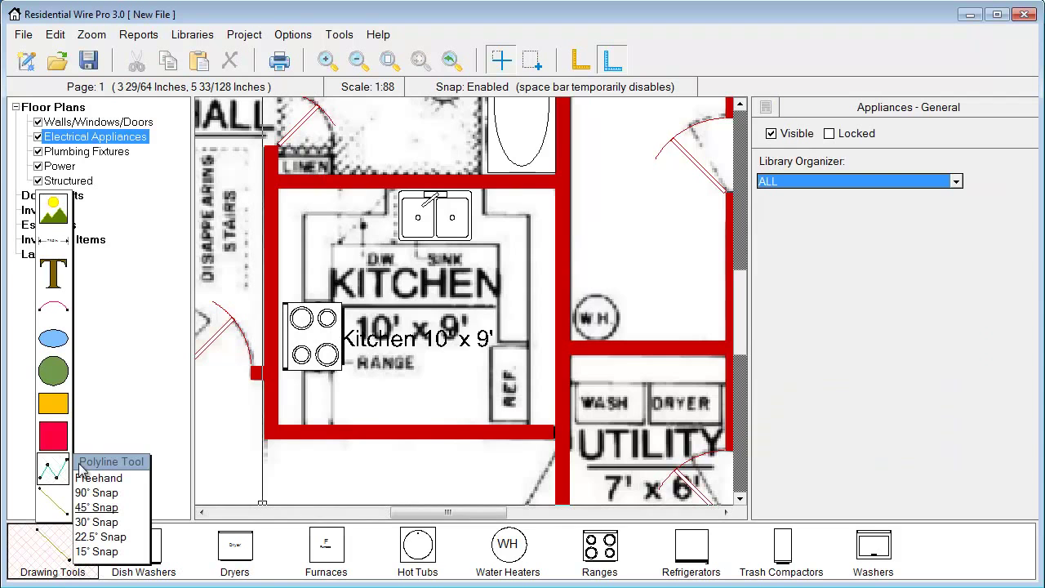
left_click(104, 509)
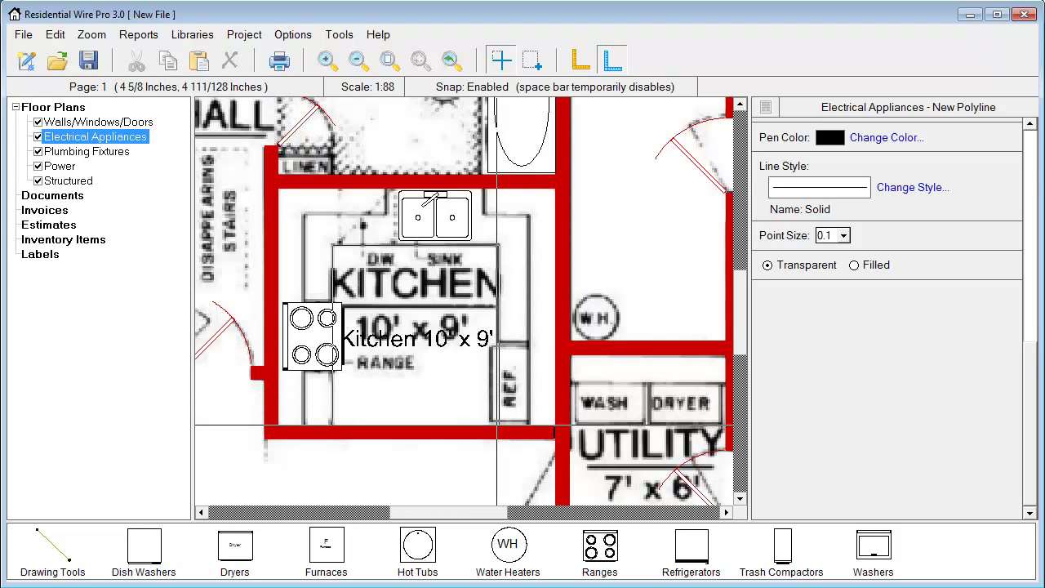
double_click(497, 429)
right_click(351, 250)
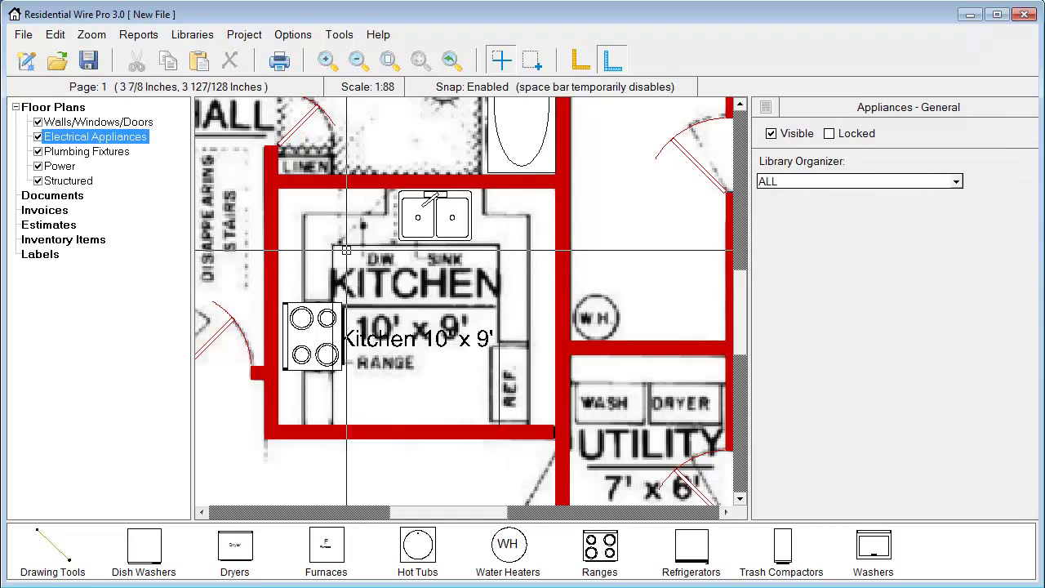
left_click(354, 246)
key("space")
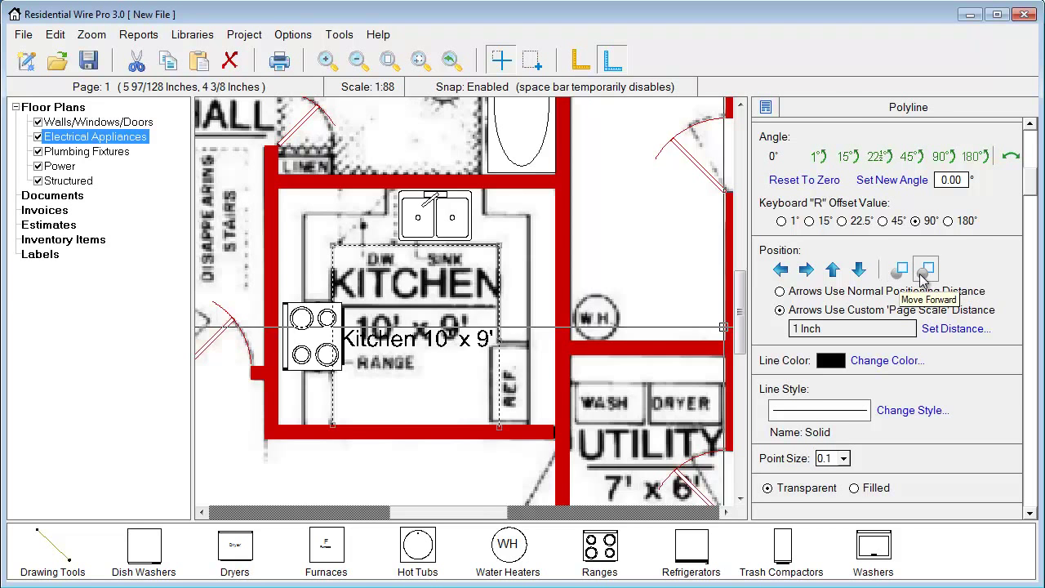
left_click(373, 271)
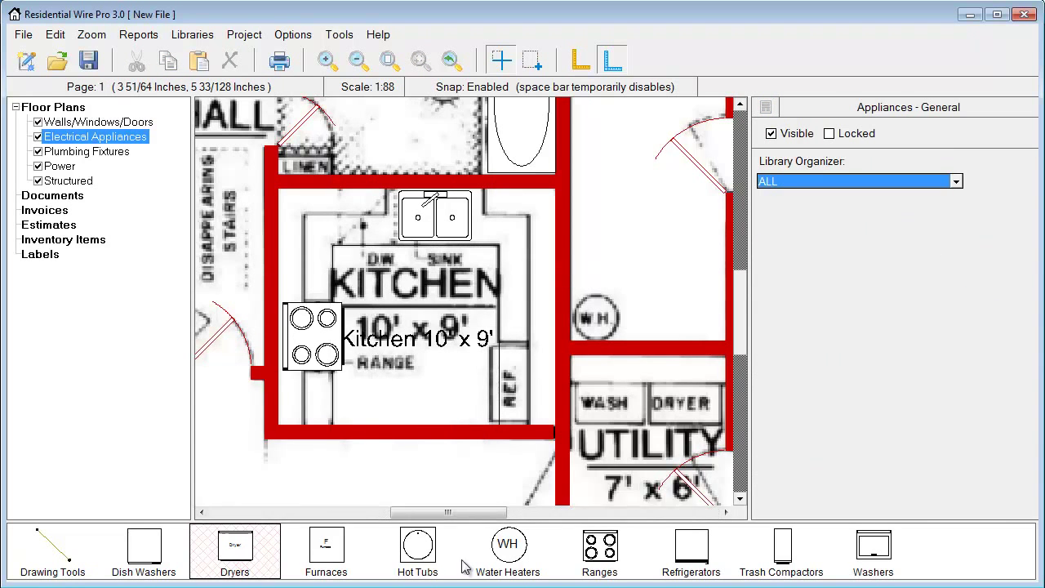
Place a black double door refrigerator over the background REF. outline, rotated to 270° with its doors facing the range.
mouse_move(696, 551)
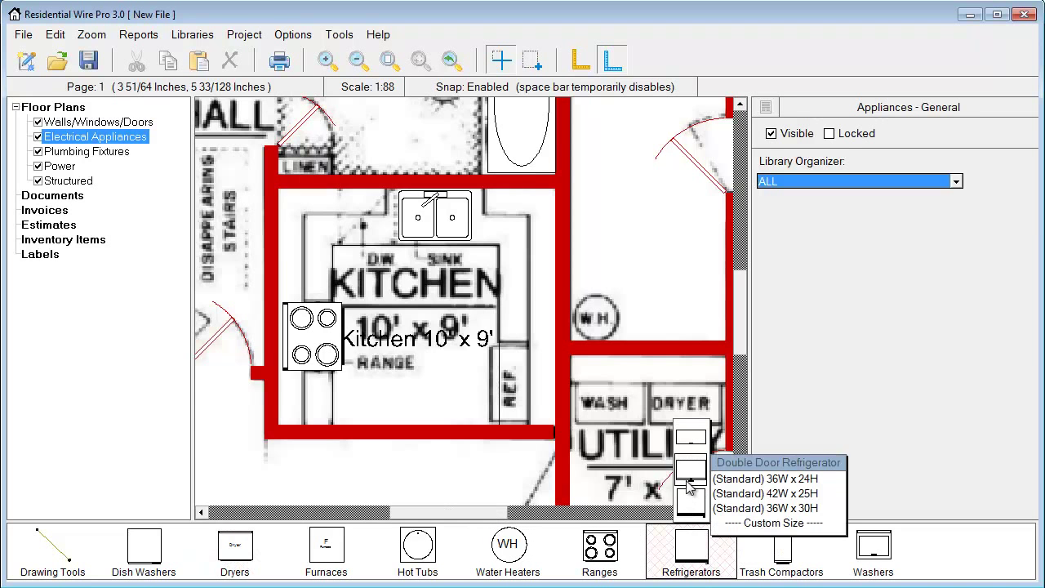
left_click(691, 483)
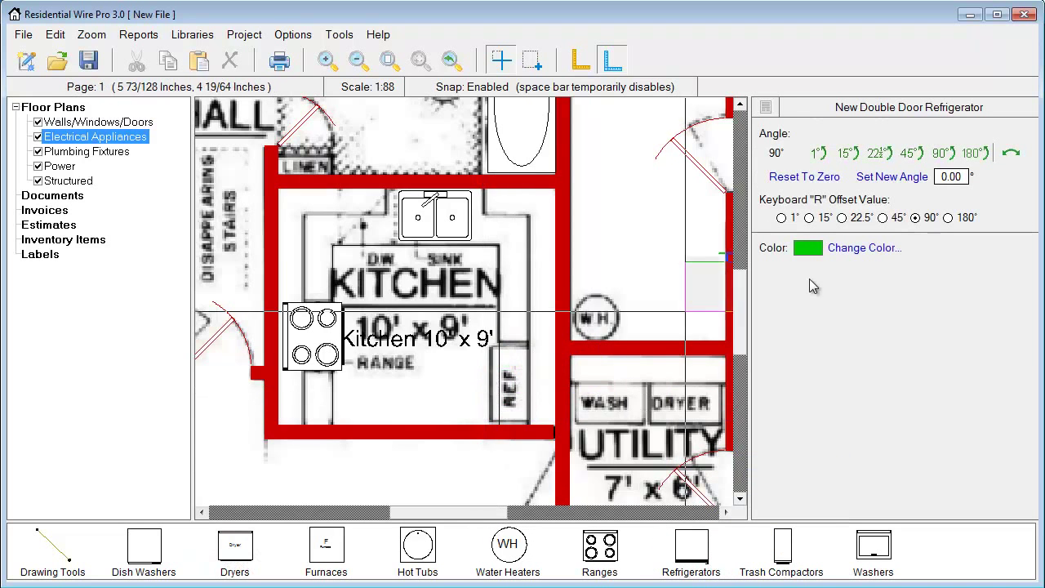
left_click(864, 250)
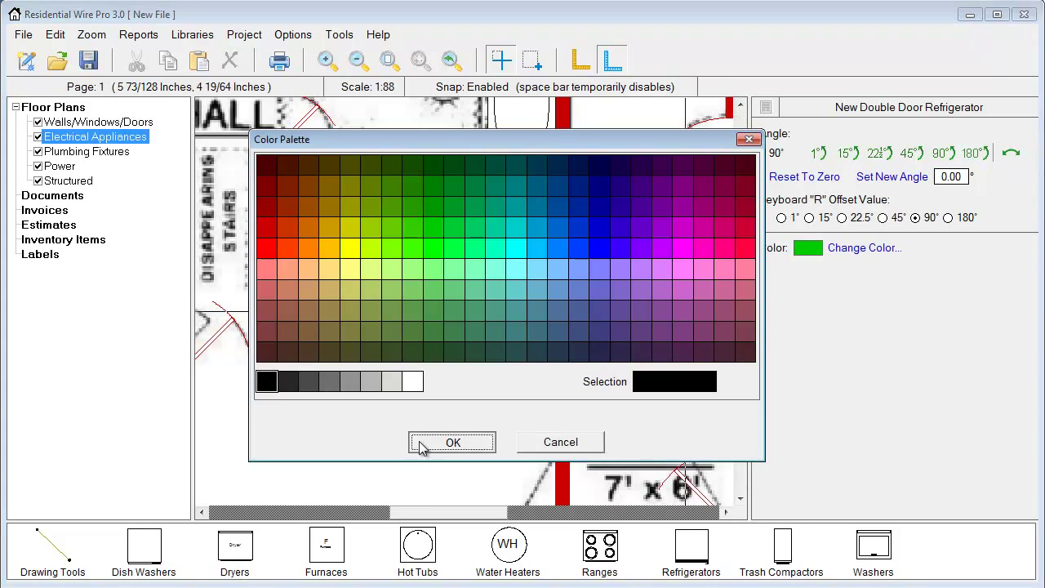
left_click(420, 437)
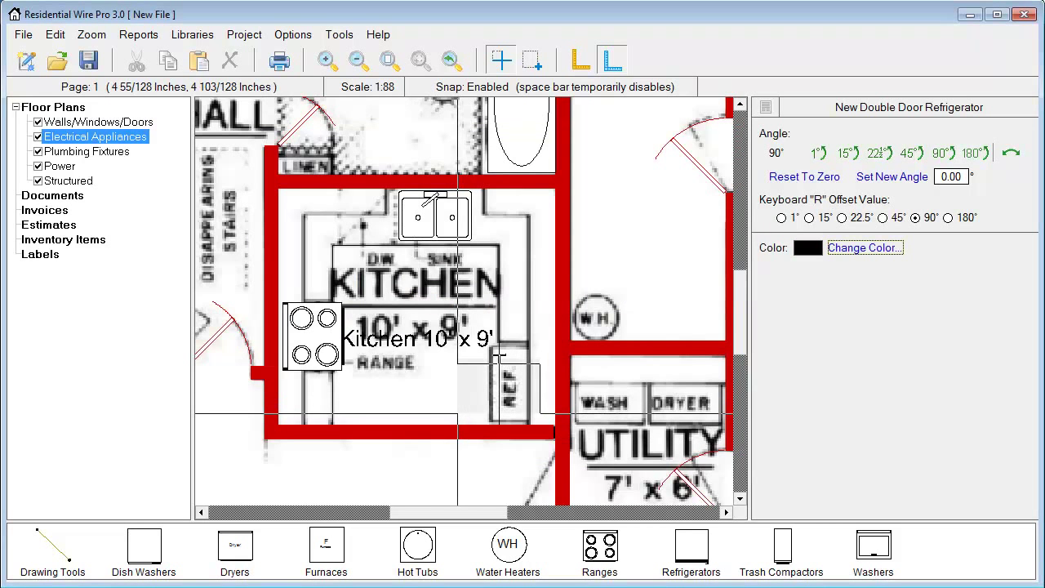
key("r")
key("r")
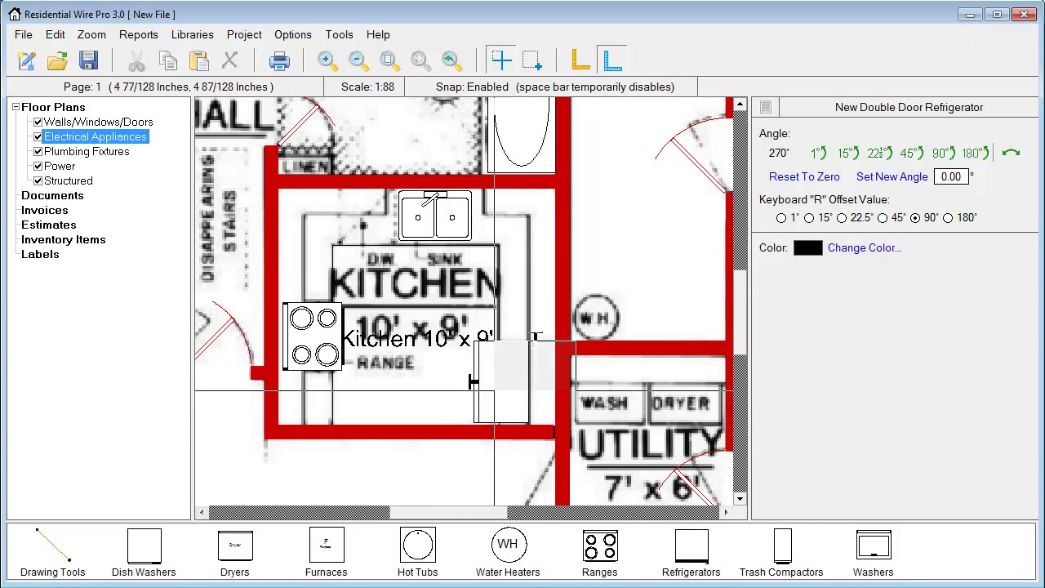
left_click(474, 380)
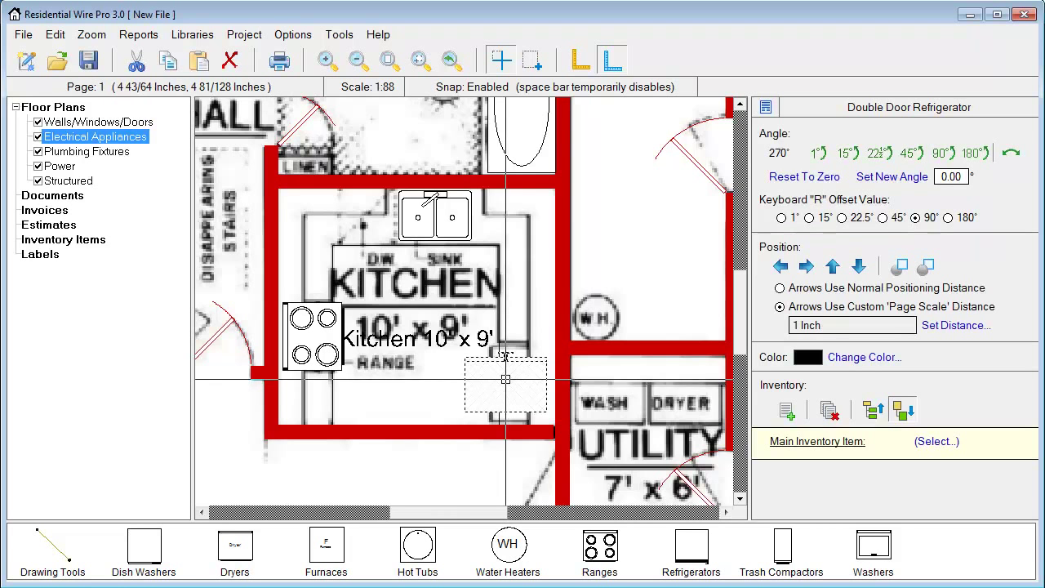
key("r")
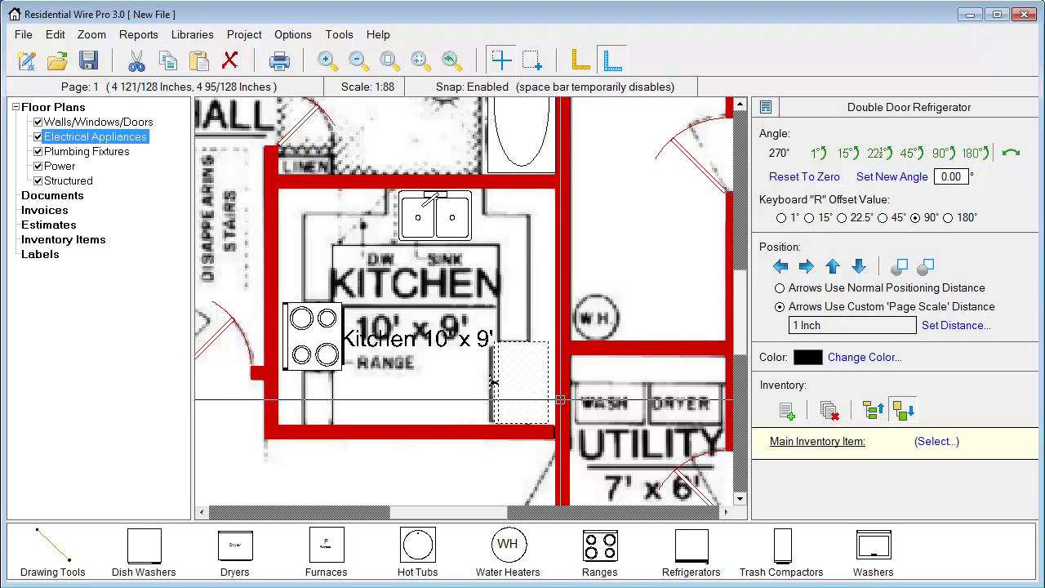
Draw a rectangle about 3 feet 4 inches wide over the hall bathroom's sink counter and select it.
scroll(493, 382, "down", 4)
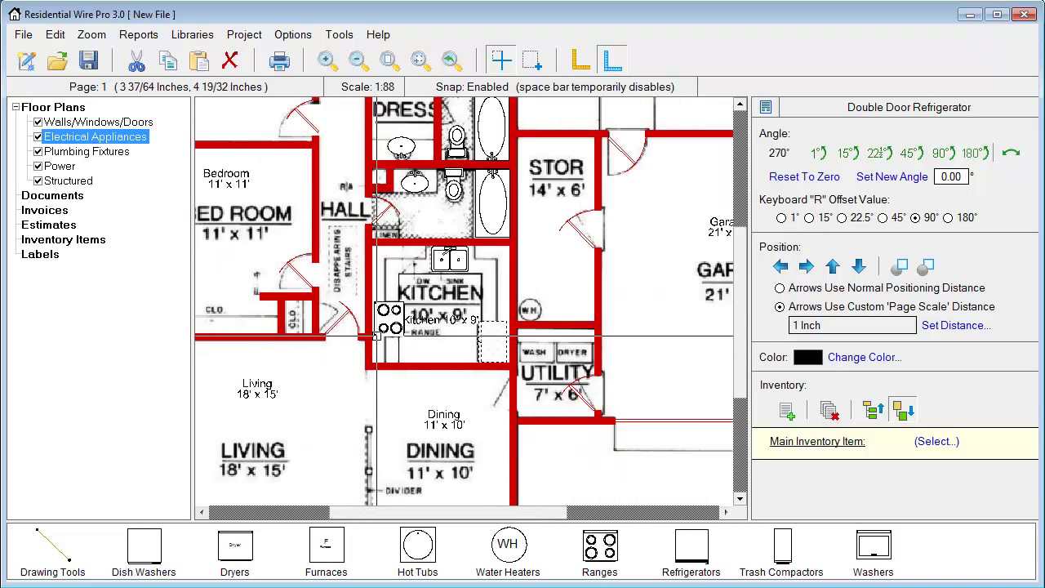
scroll(463, 353, "up", 3)
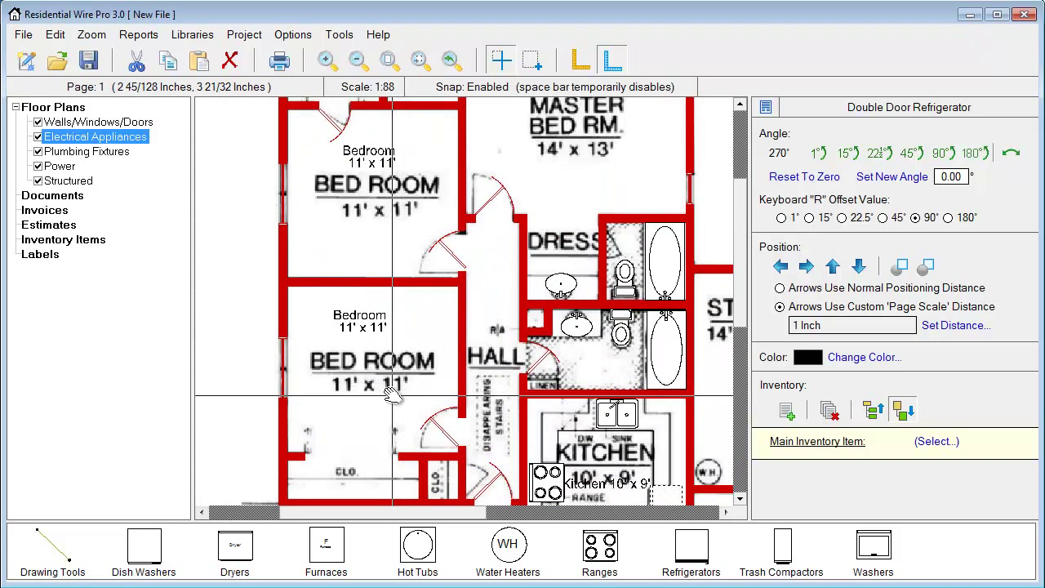
middle_click_drag(610, 336, 494, 385)
scroll(478, 392, "up", 3)
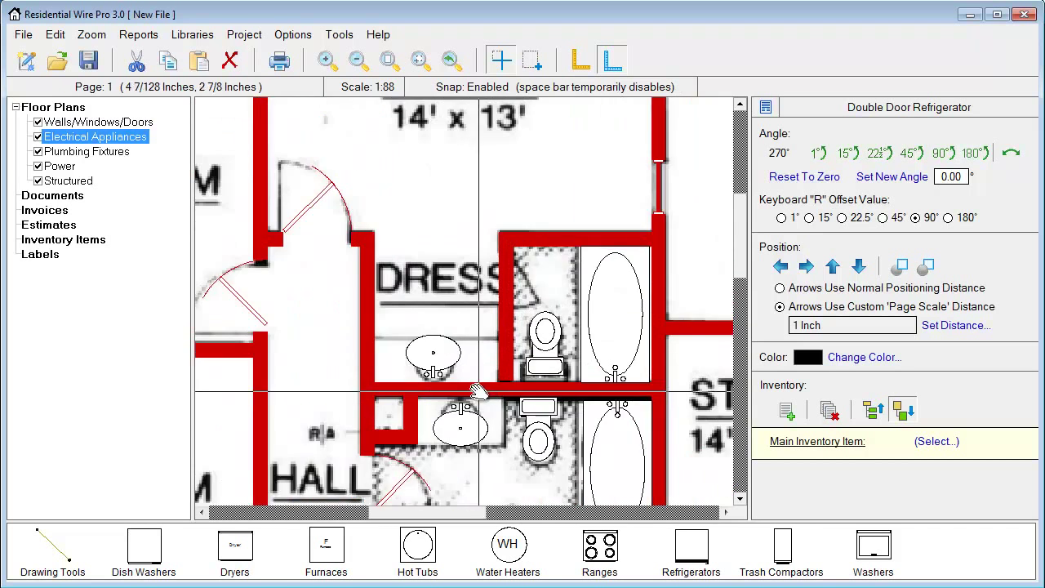
middle_click_drag(538, 417, 520, 376)
scroll(520, 376, "down", 1)
left_click(52, 547)
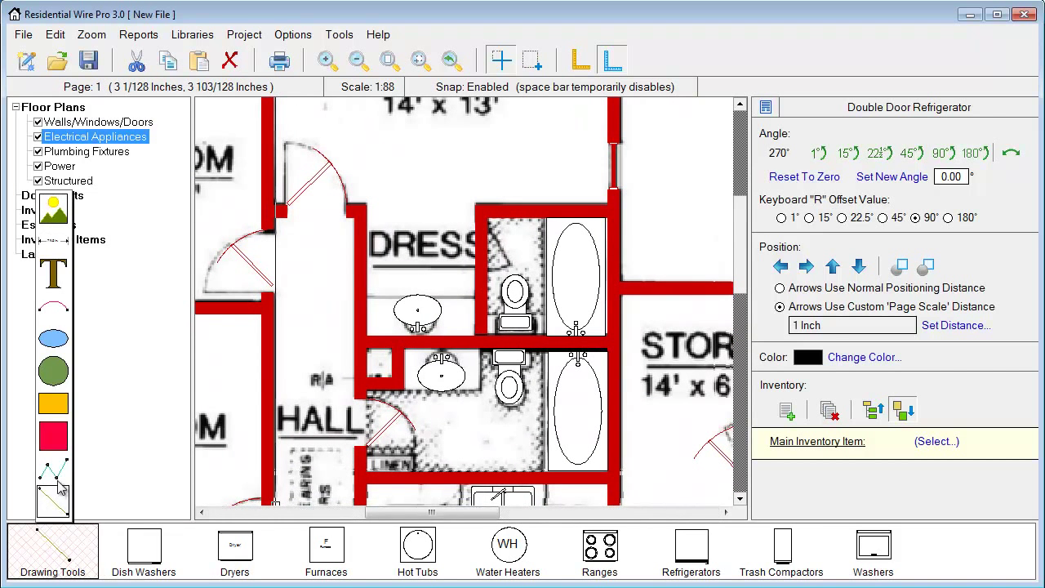
left_click(55, 413)
left_click_drag(403, 346, 473, 393)
right_click(482, 393)
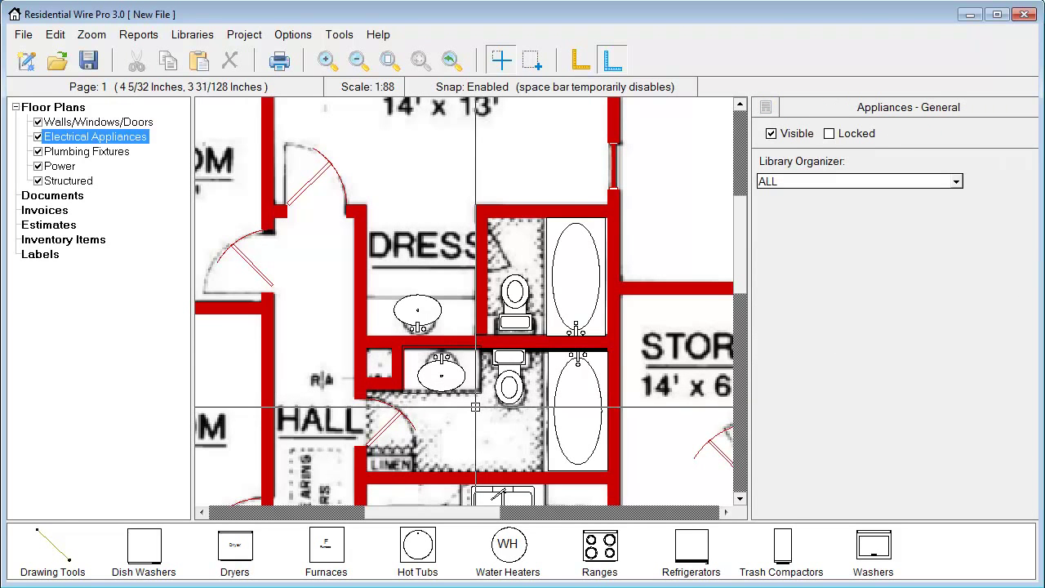
right_click(417, 322)
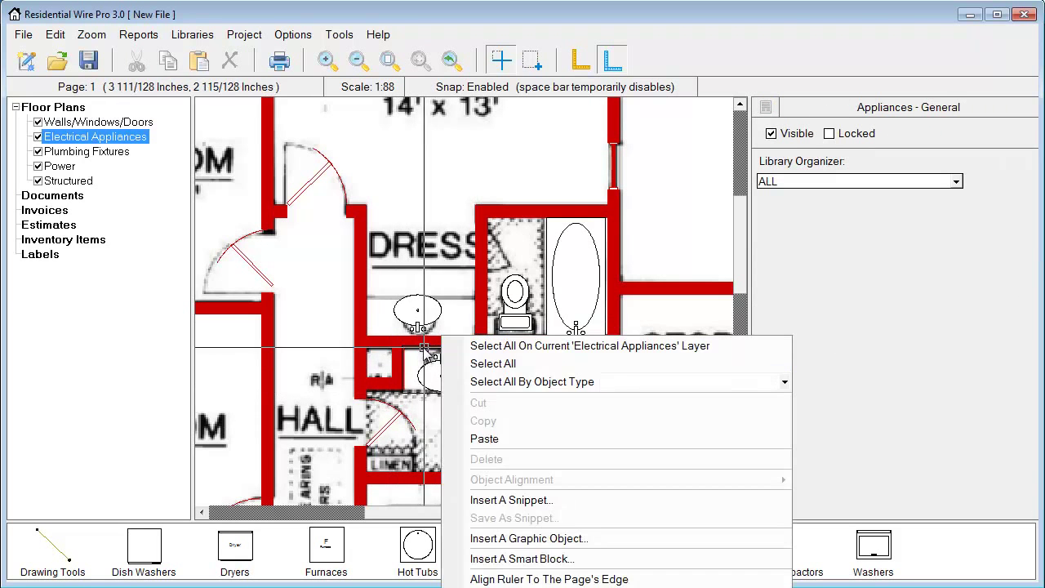
left_click(416, 398)
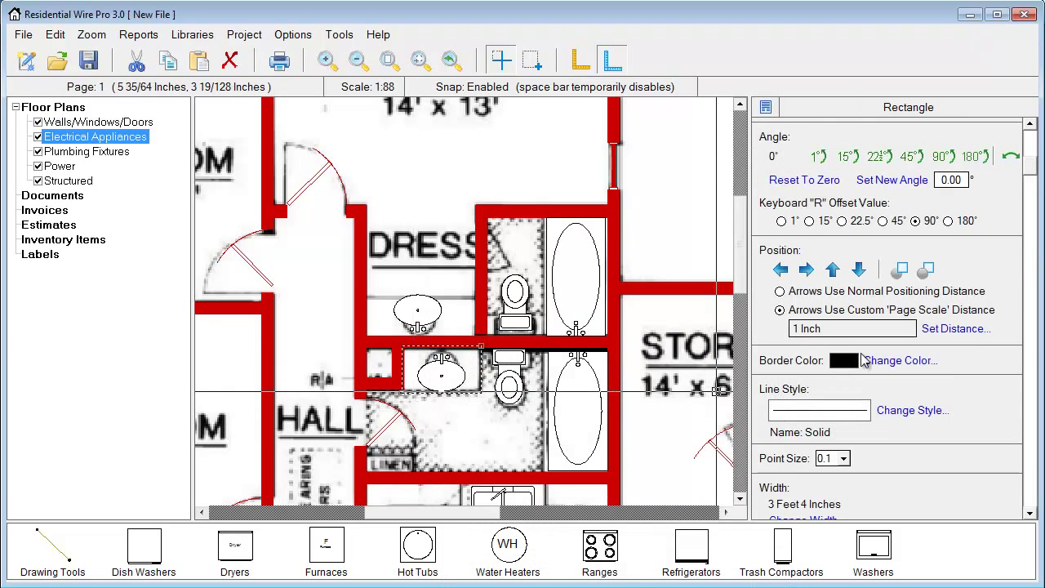
Draw a transparent floor-plan-scale rectangle about 4 feet 7 inches by 2 feet 11 inches around the dressing area's sink.
left_click(482, 324)
left_click(487, 334)
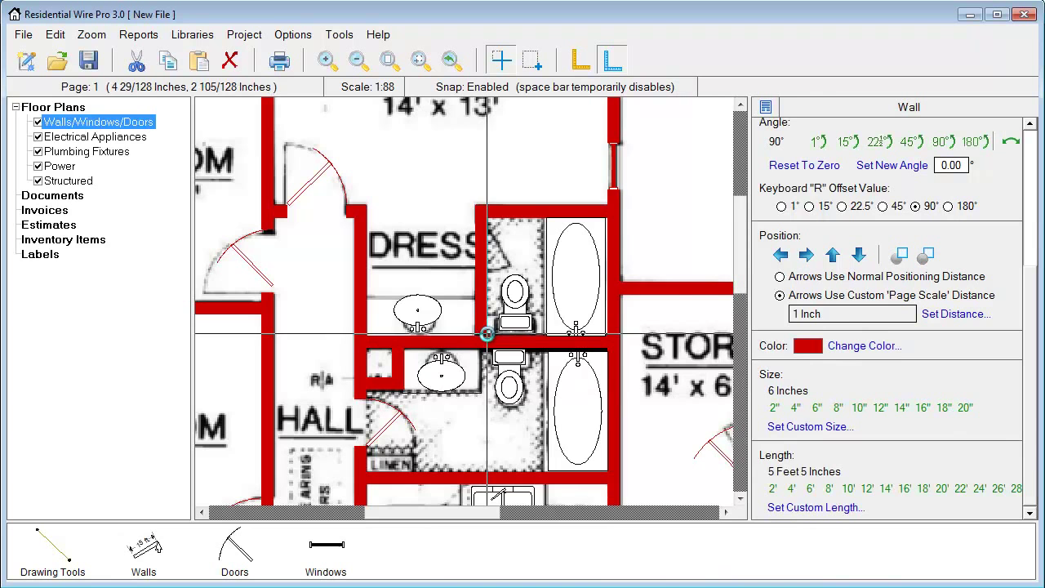
left_click(52, 551)
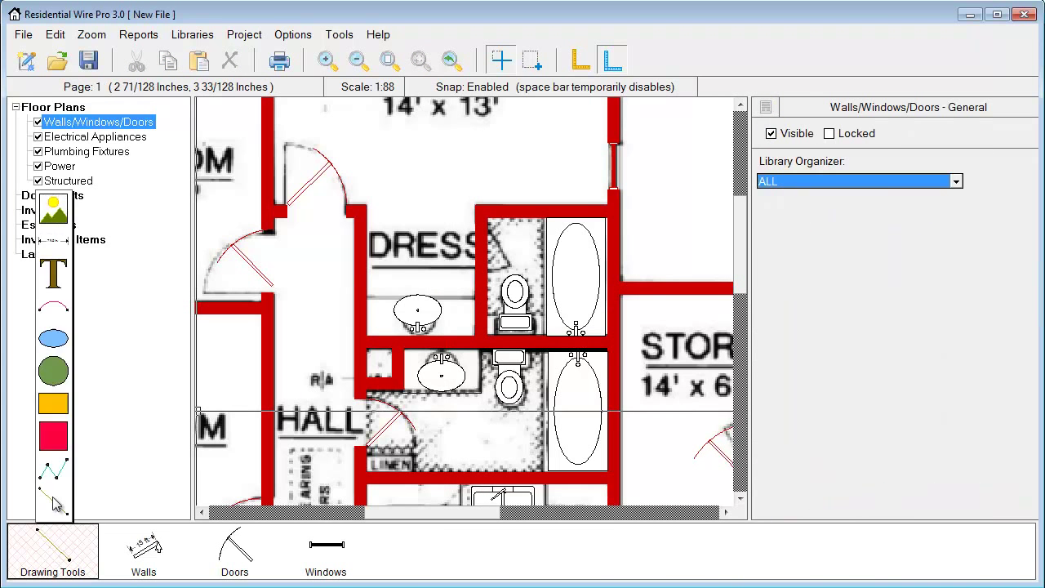
left_click(53, 405)
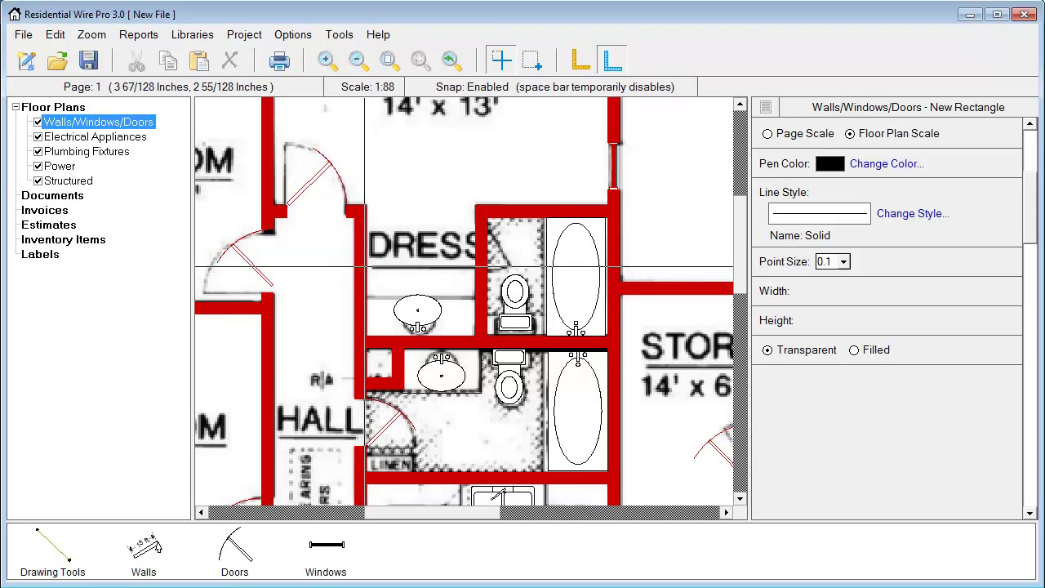
left_click(365, 267)
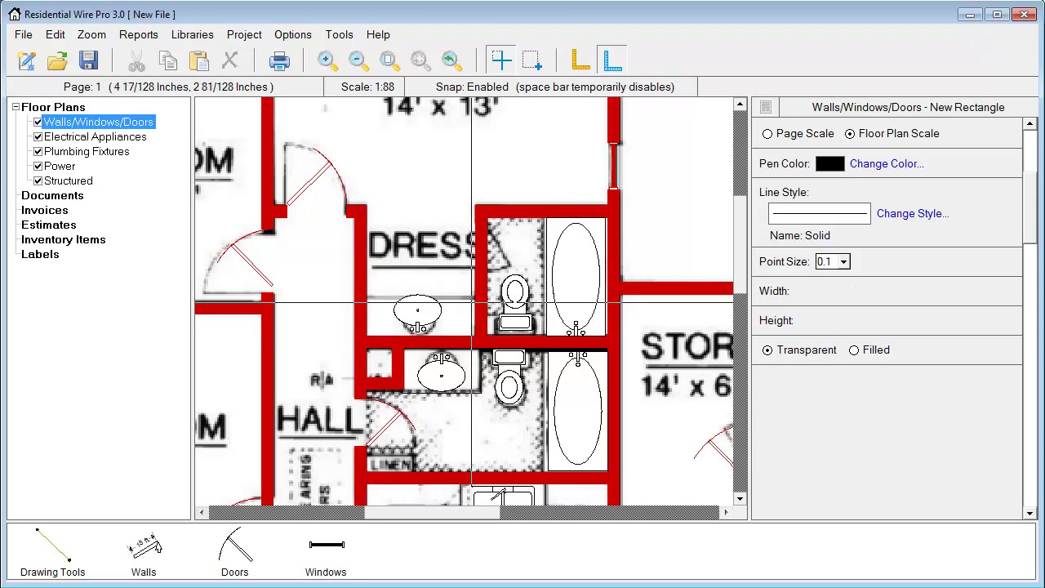
left_click(365, 267)
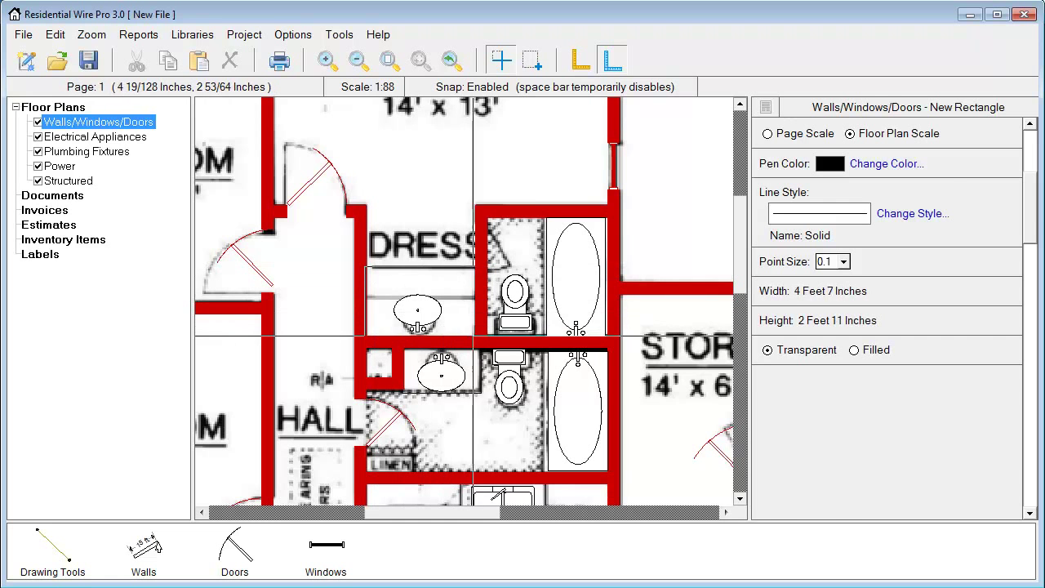
right_click(457, 280)
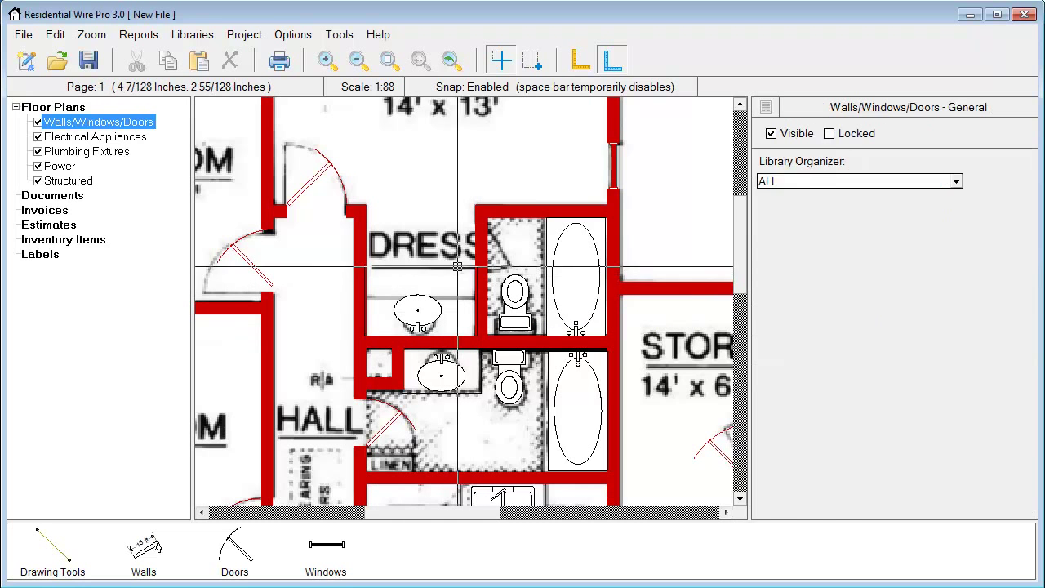
Shrink the dressing-area rectangle to the background counter's front edge, and send it behind the oval sink recentered on the counter.
left_click(457, 267)
left_click_drag(476, 267, 474, 289)
left_click(417, 318)
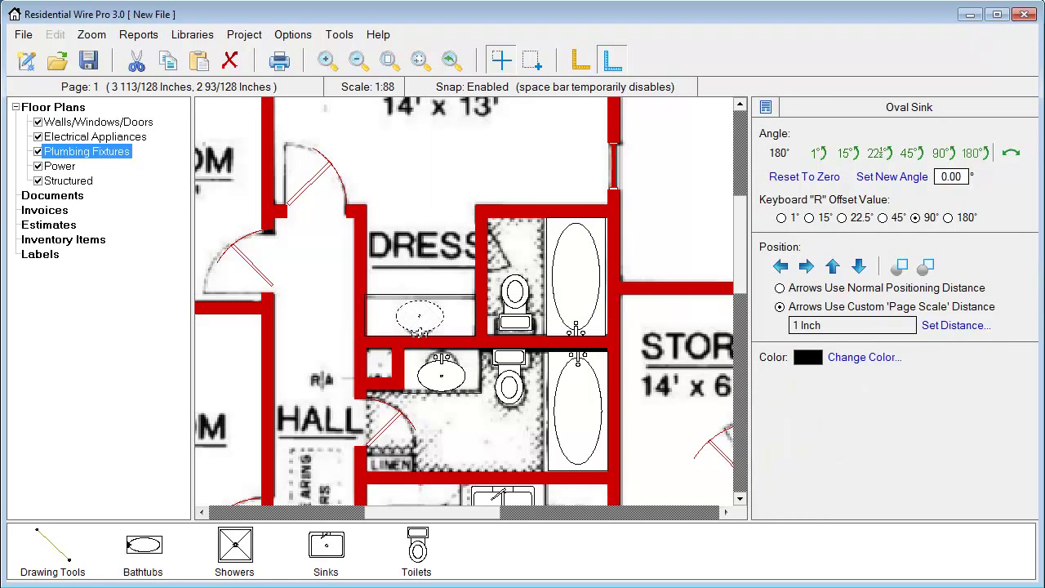
left_click(470, 337)
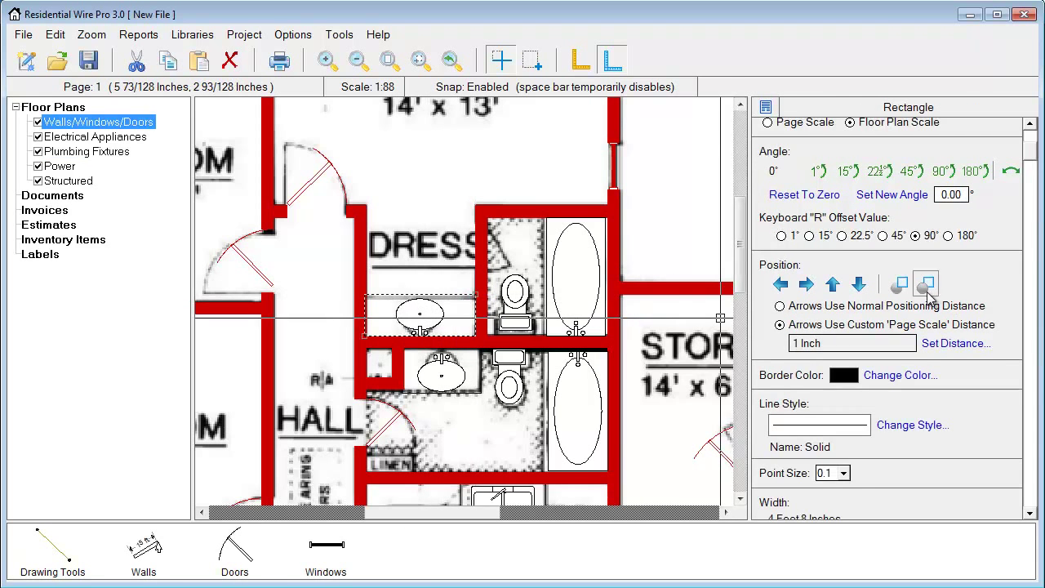
Trace the upper bedroom closet's inner outline with a three-segment 45° snap polyline ending at the closet's door wall.
left_click(511, 367)
scroll(457, 285, "down", 2)
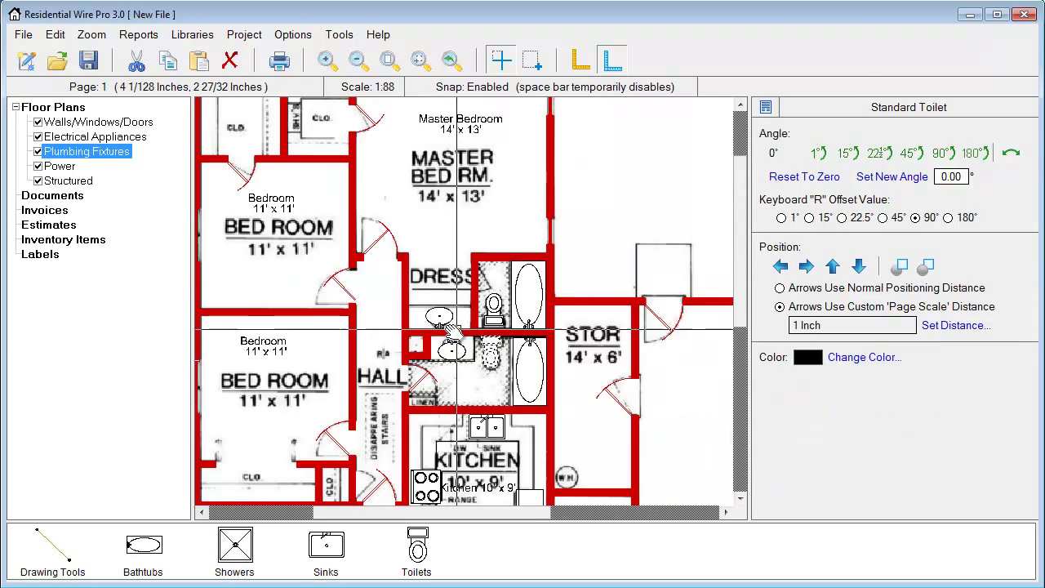
middle_click_drag(415, 316, 426, 310)
scroll(425, 310, "up", 3)
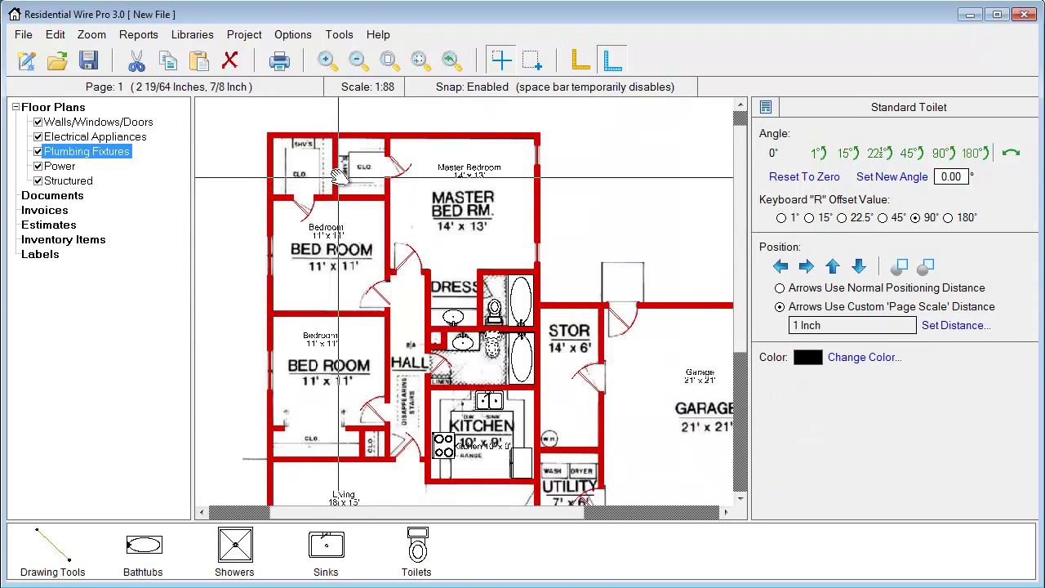
scroll(516, 294, "up", 3)
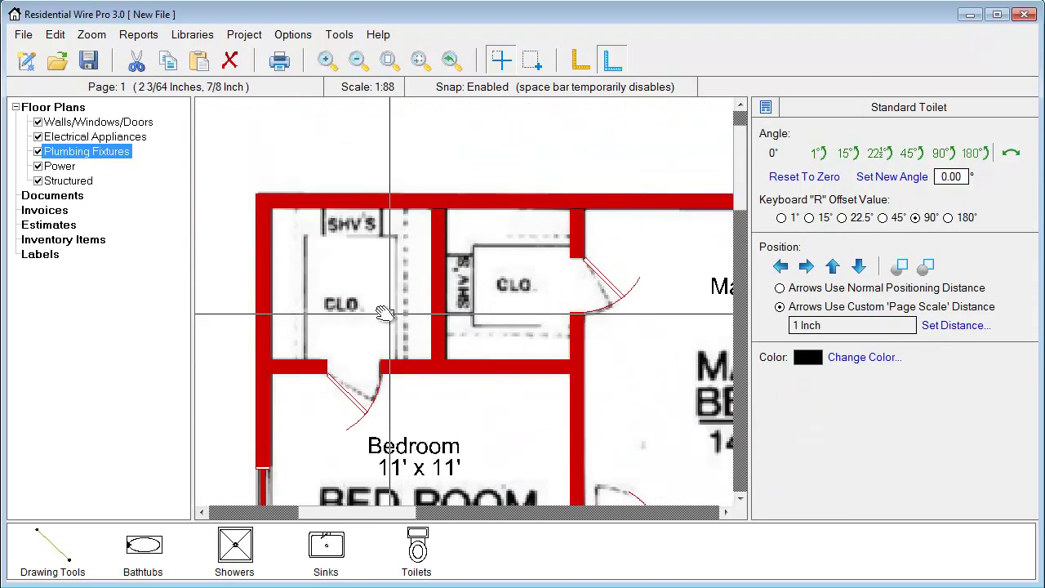
left_click(40, 553)
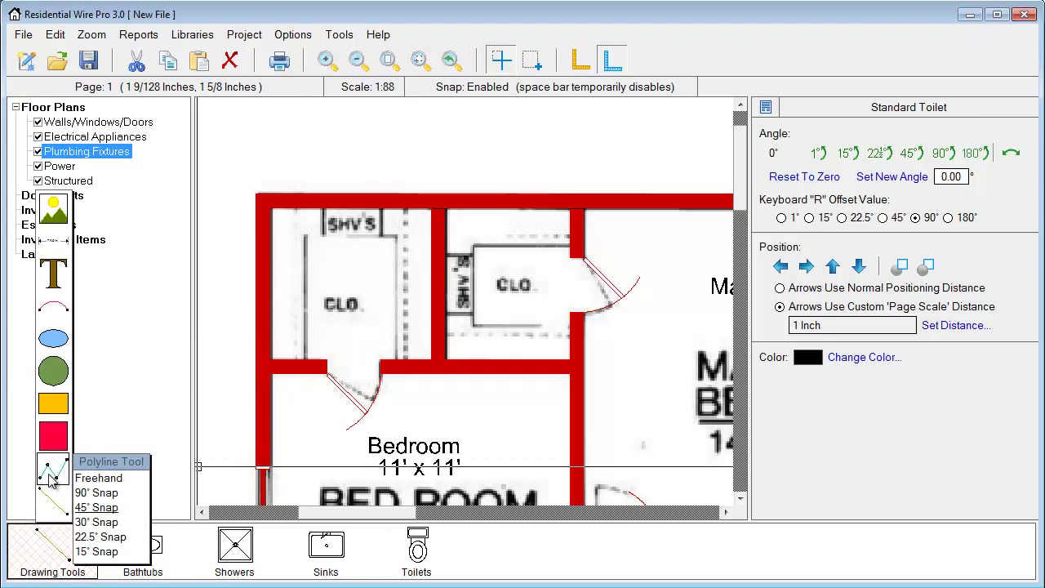
left_click(50, 481)
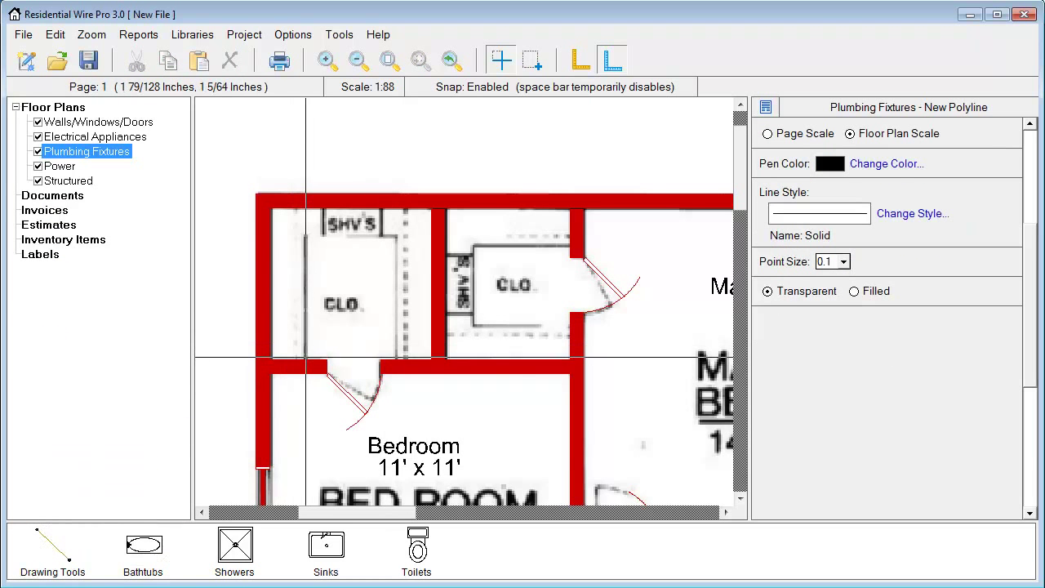
left_click(305, 234)
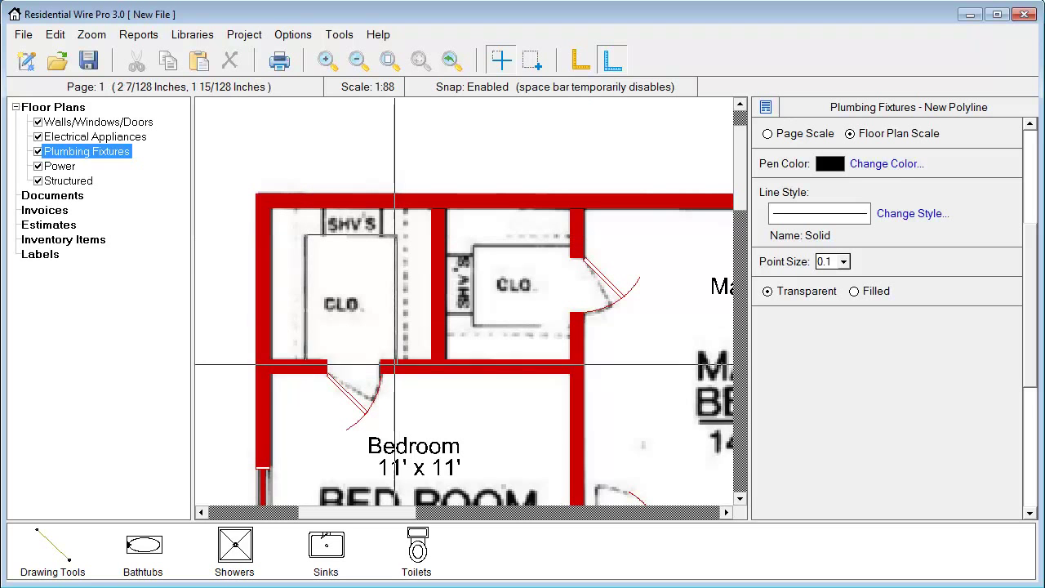
left_click(397, 359)
right_click(400, 308)
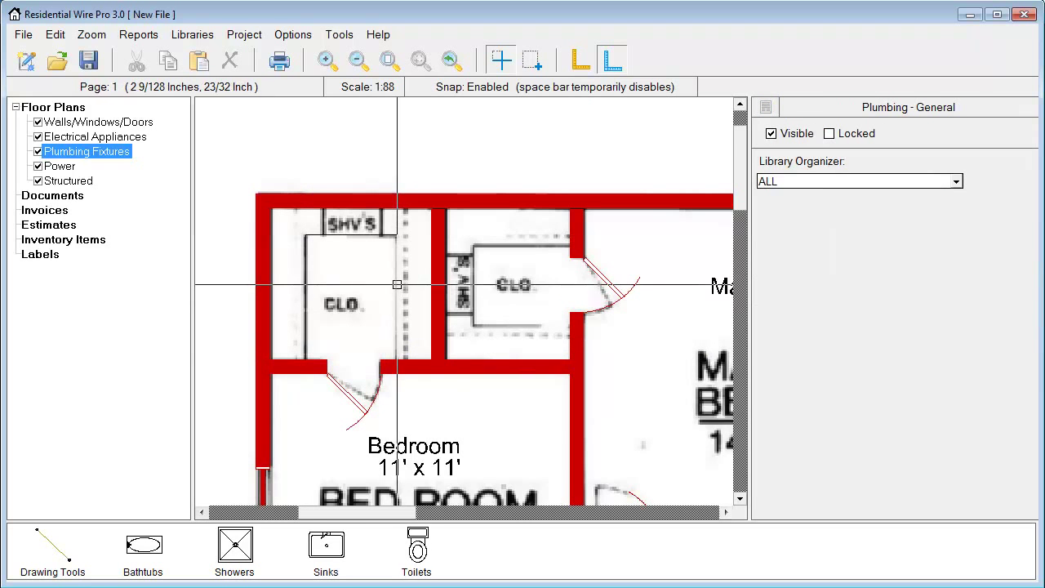
left_click(397, 284)
key("space")
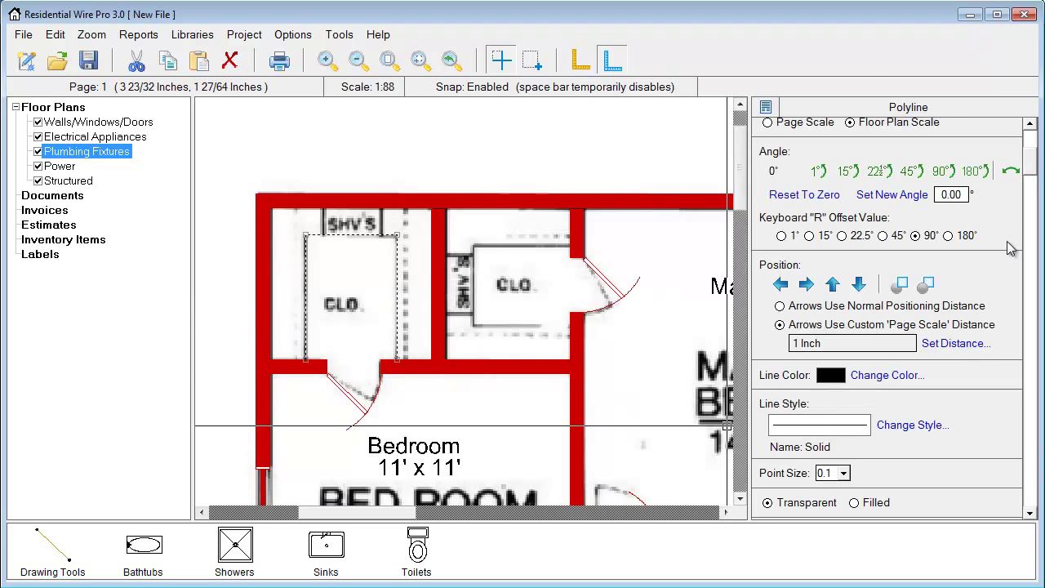
key("Escape")
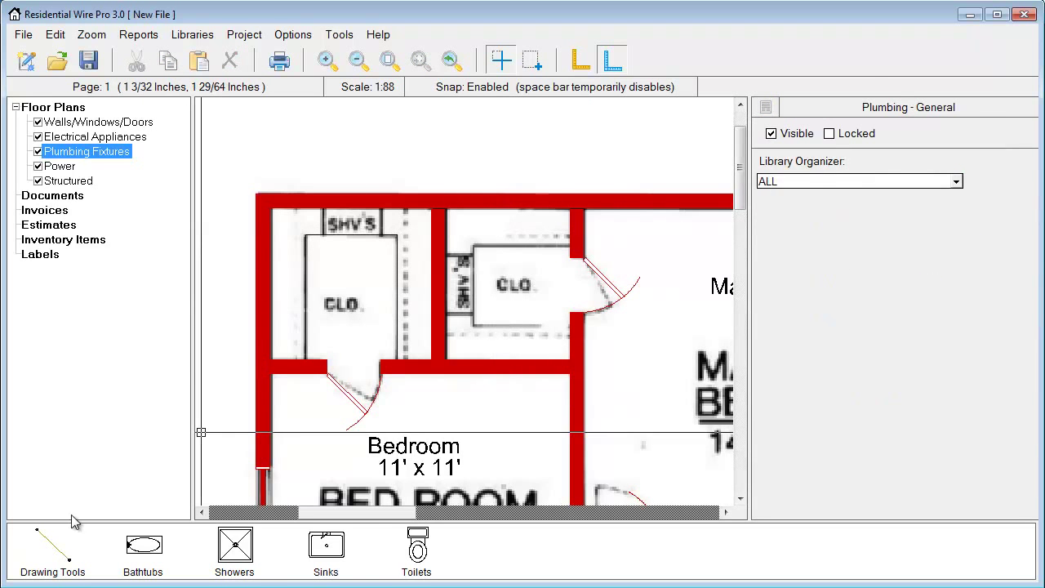
Trace the master bedroom closet's inner outline with a three-segment polyline, and send it to the back.
left_click(49, 543)
left_click(45, 480)
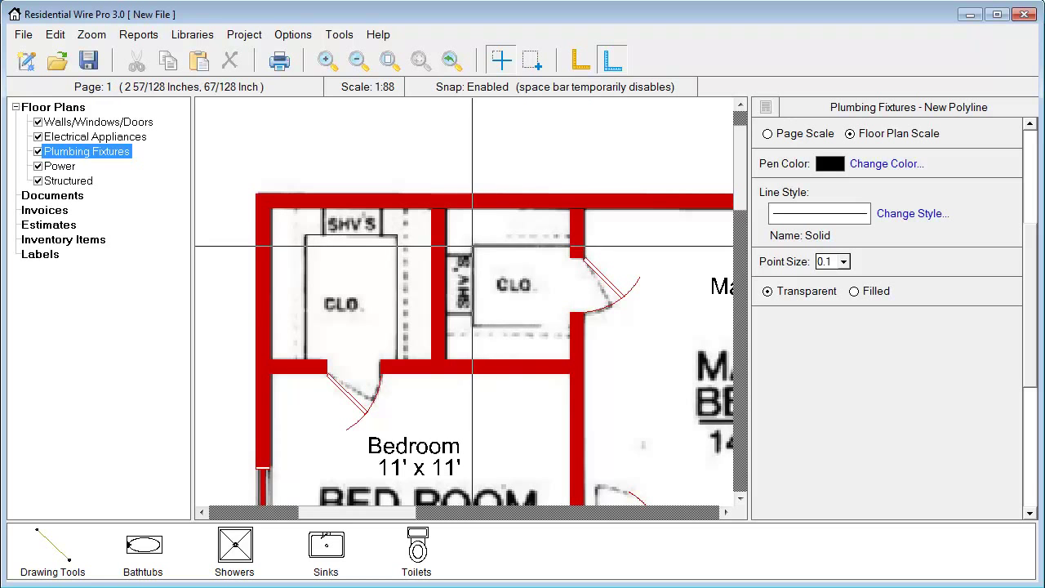
key("space")
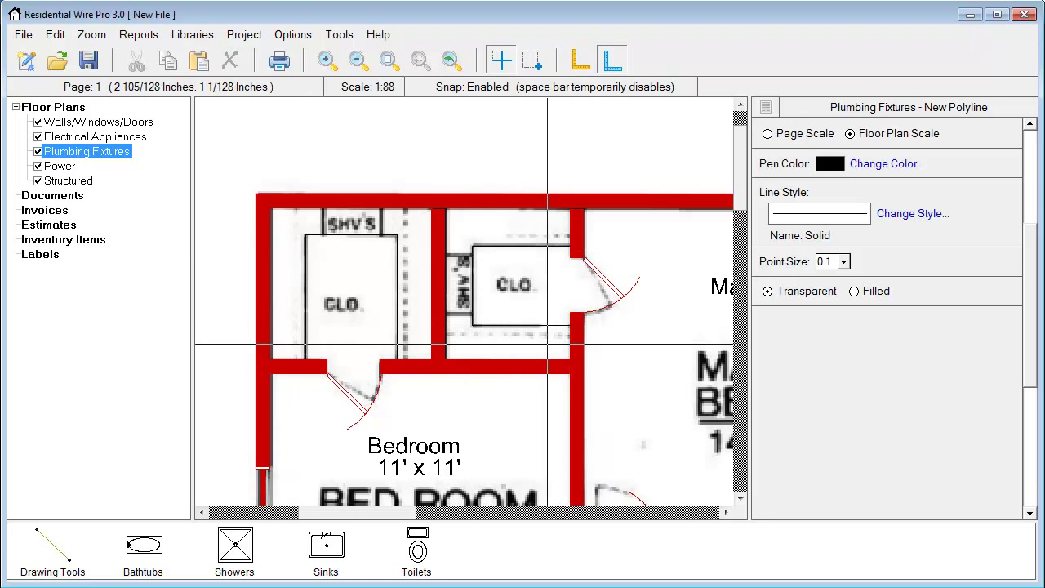
right_click(538, 344)
left_click(548, 324)
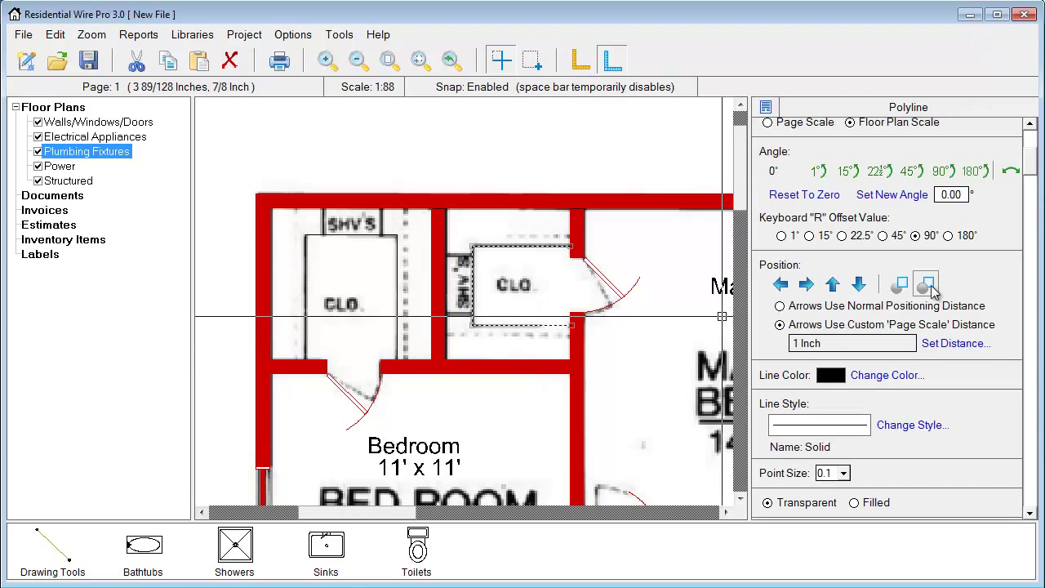
left_click(353, 274)
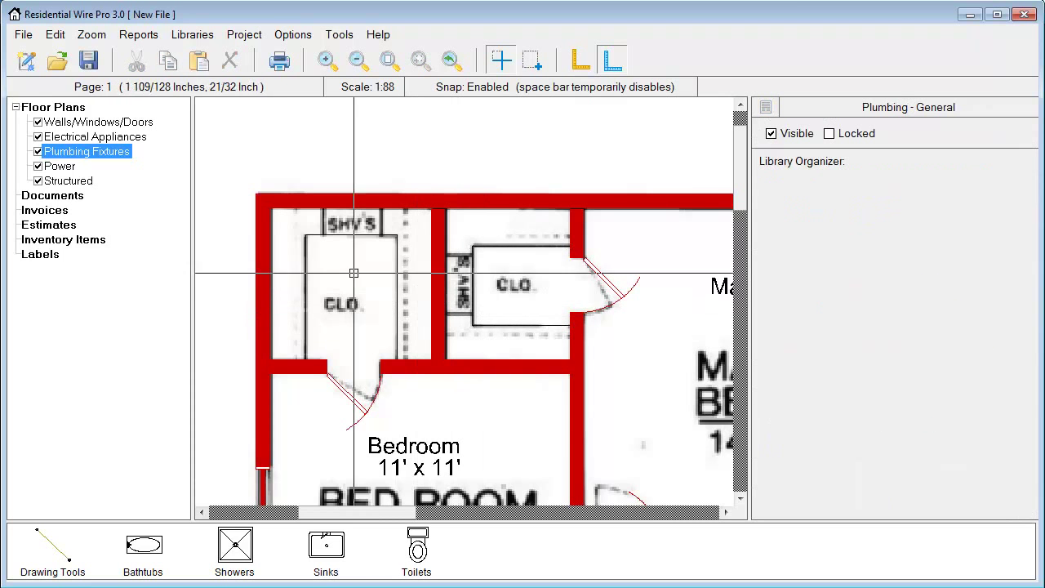
Draw a straight vertical polyline over the dashed line beside the upper bedroom closet's outer wall, spanning wall to wall.
left_click(72, 558)
key("space")
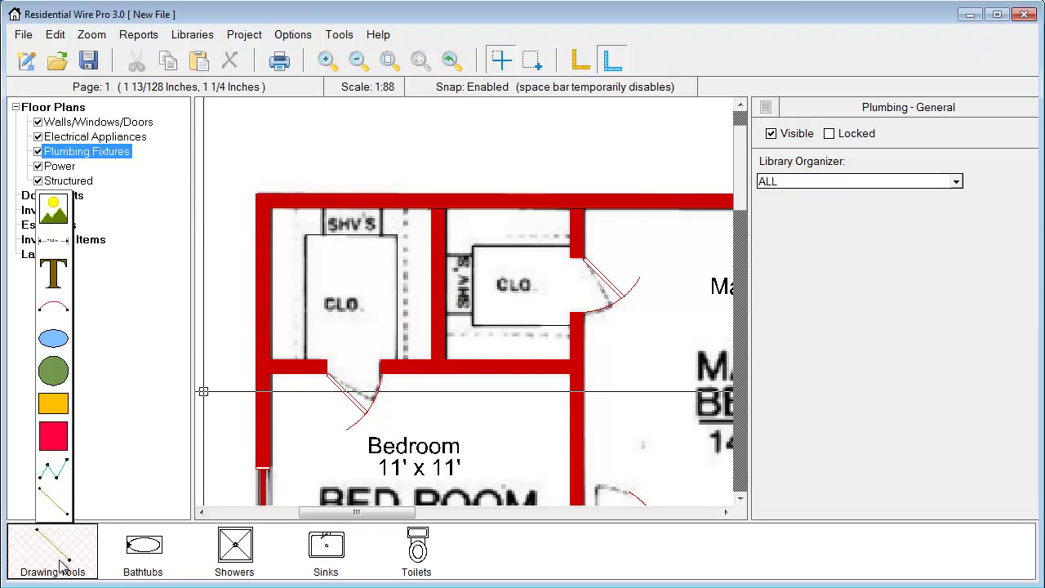
mouse_move(55, 555)
left_click(54, 478)
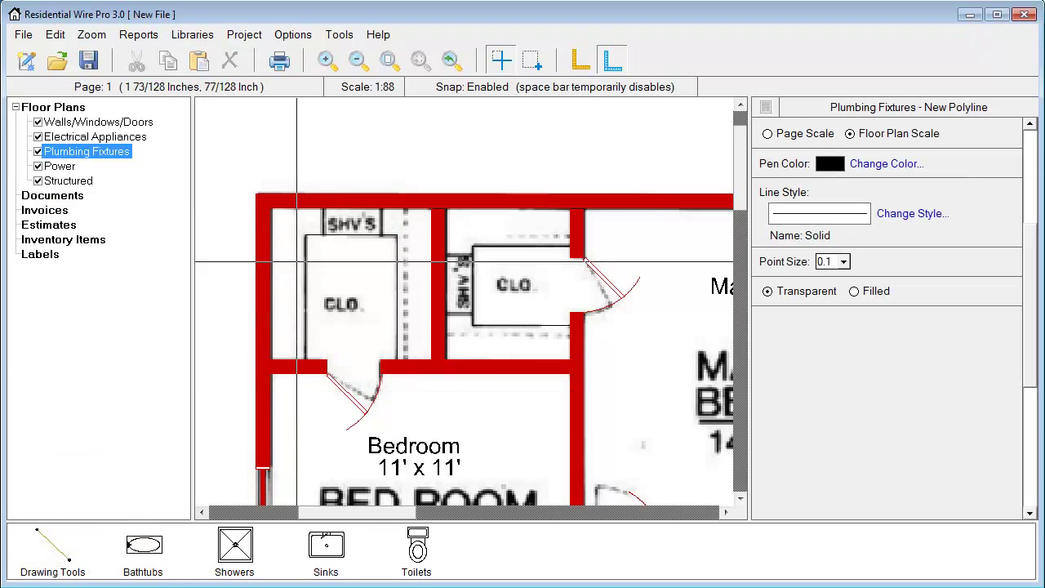
left_click(295, 209)
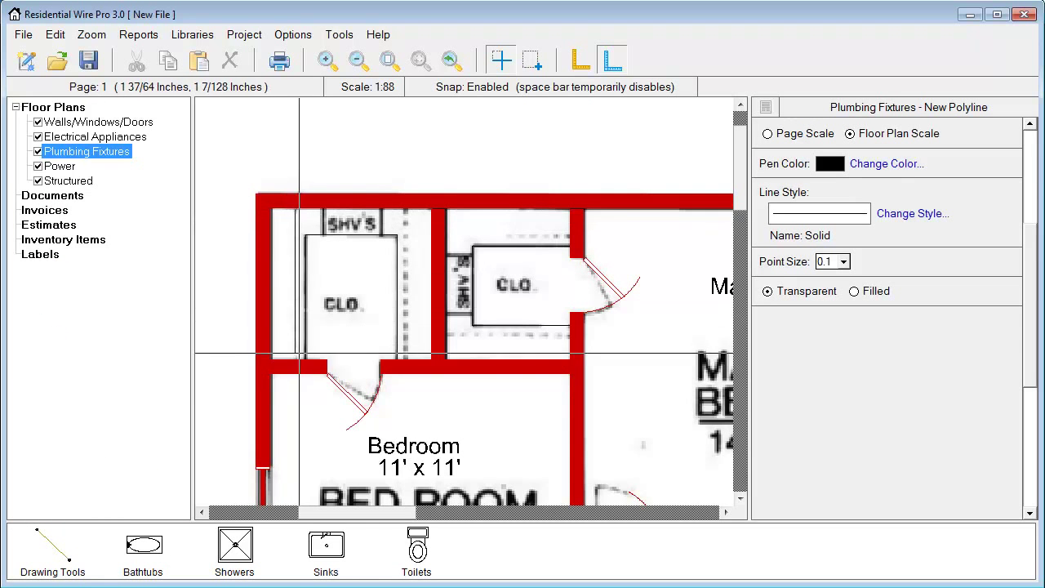
double_click(294, 359)
Set the new closet line's style to Hidden2, and paste a copy over the same closet's opposite dashed line.
left_click(295, 302)
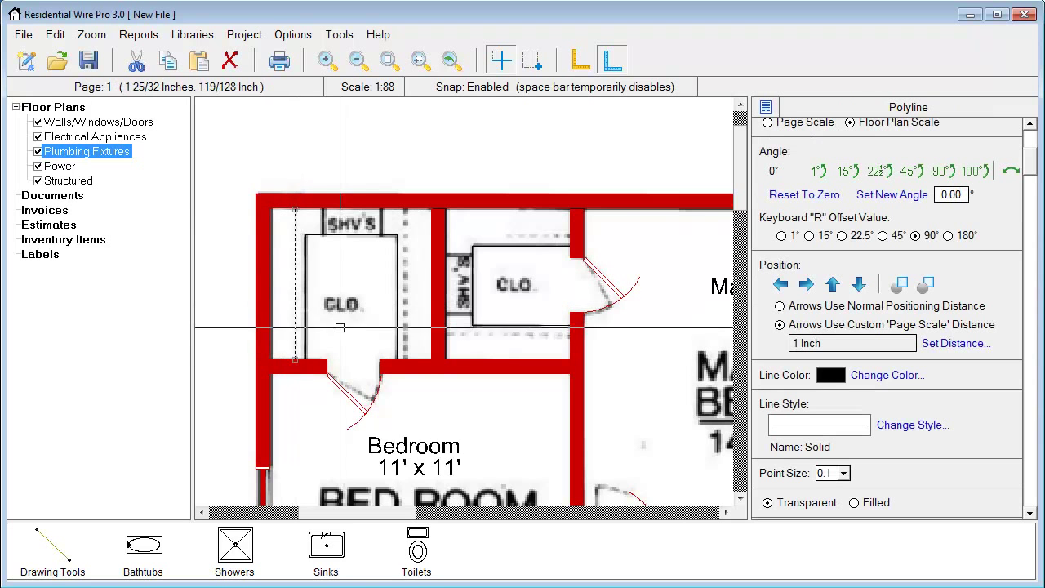
left_click(884, 426)
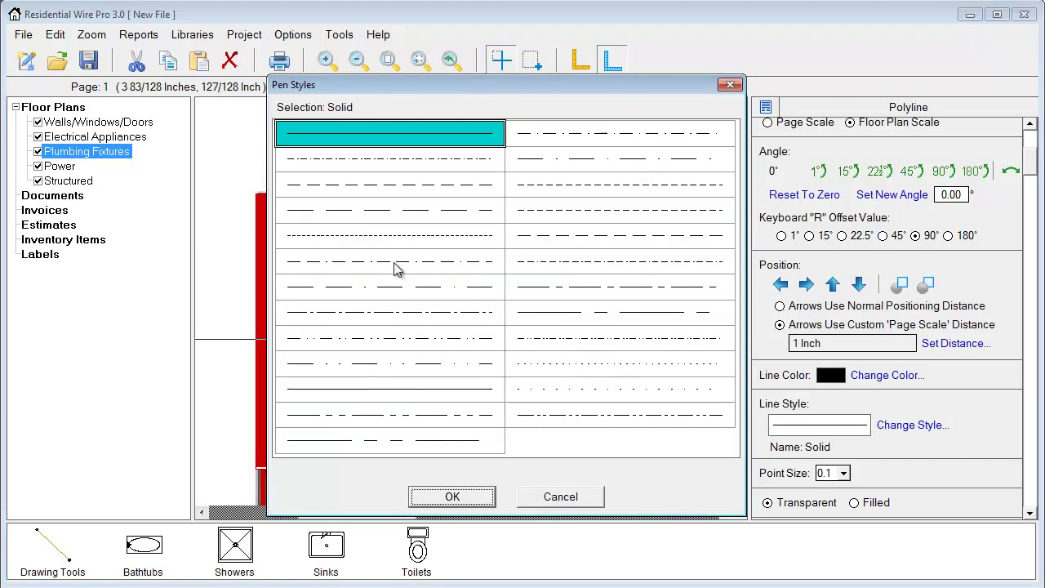
left_click(400, 237)
left_click(453, 496)
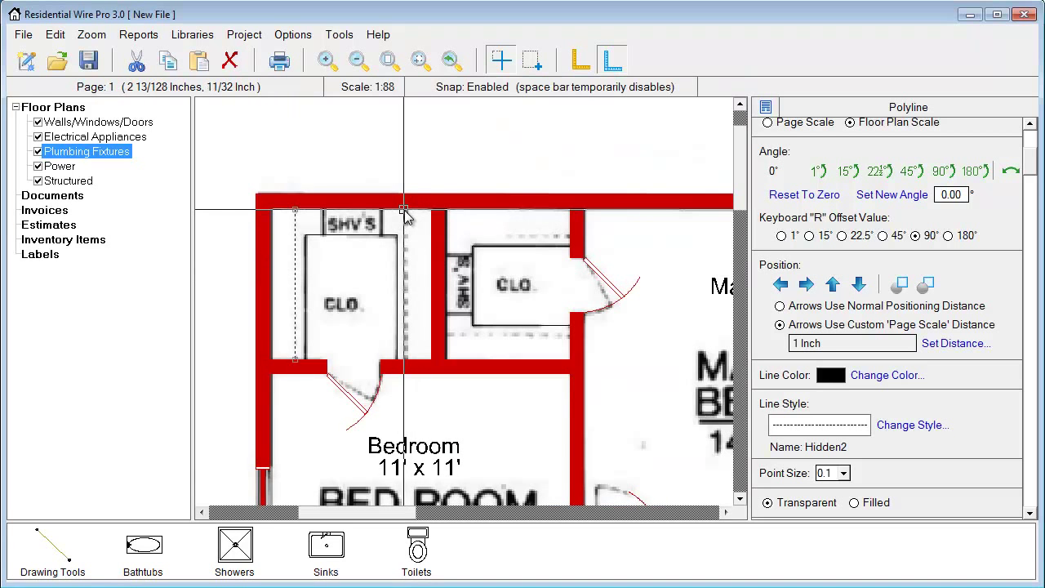
key("ctrl+v")
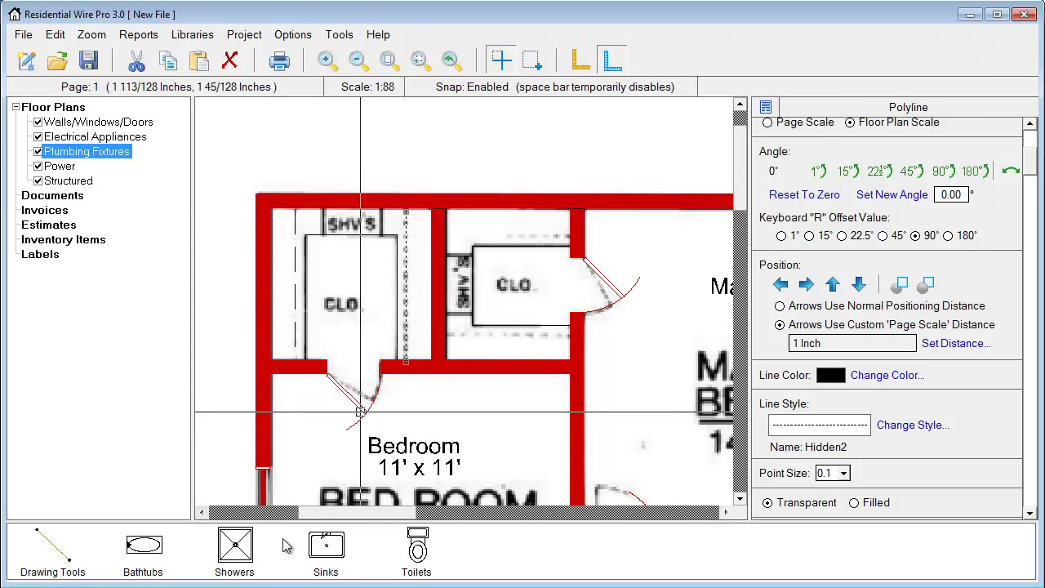
Draw a straight horizontal polyline over the master bedroom closet's upper dashed shelf line, spanning wall to wall.
left_click(52, 552)
left_click(53, 506)
left_click(67, 554)
mouse_move(52, 490)
left_click(106, 460)
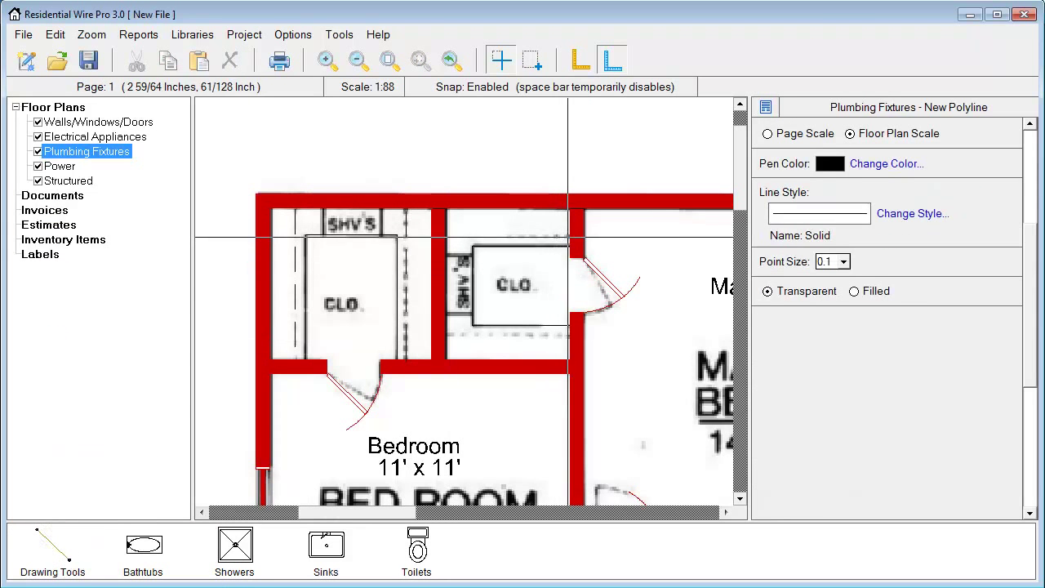
right_click(452, 234)
left_click(470, 235)
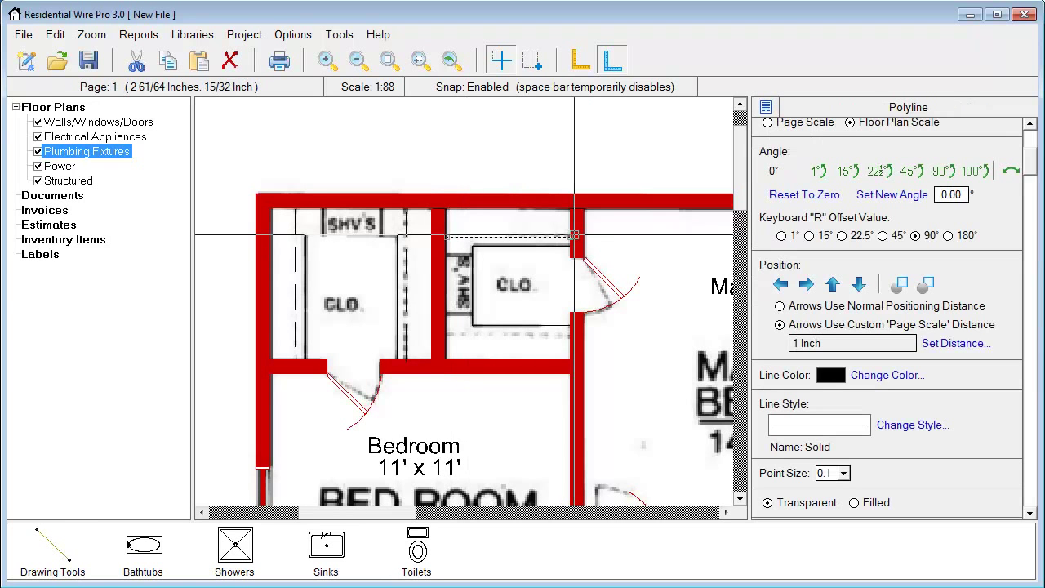
Set the horizontal closet line's style to Hidden2, and place a copy over the master bedroom closet's lower dashed line.
left_click(912, 424)
left_click(390, 234)
left_click(480, 496)
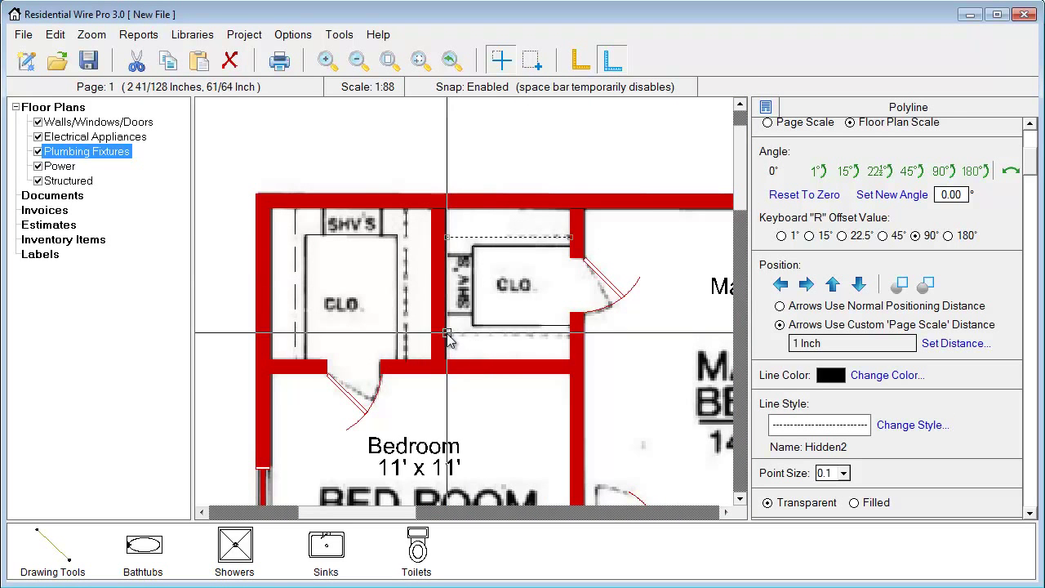
left_click(591, 387)
Hide the floor plan page's background image, Test Floorplan.pdf.
scroll(571, 374, "down", 5)
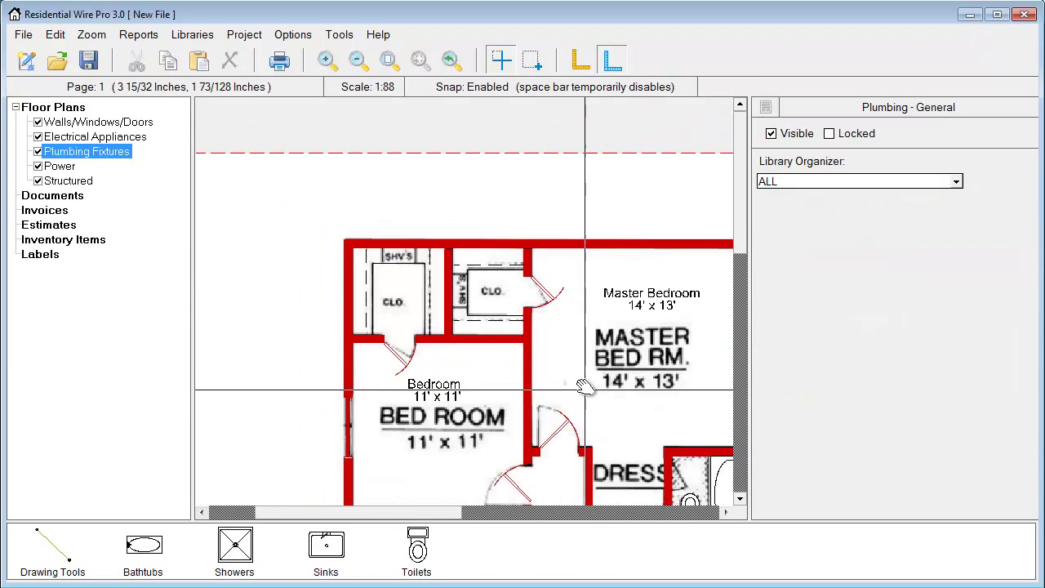
left_click_drag(523, 340, 475, 311)
scroll(502, 318, "down", 2)
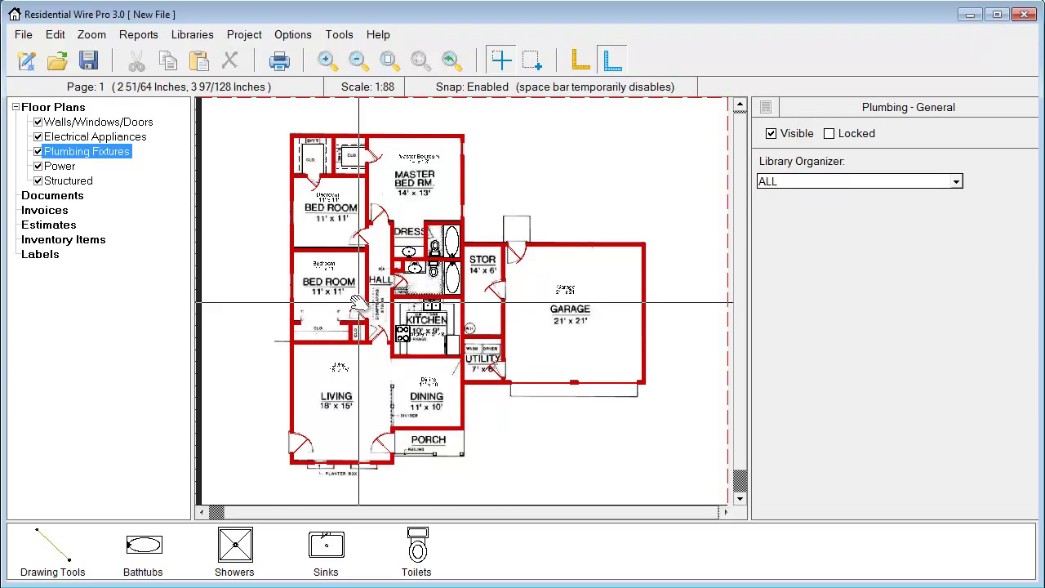
left_click(37, 111)
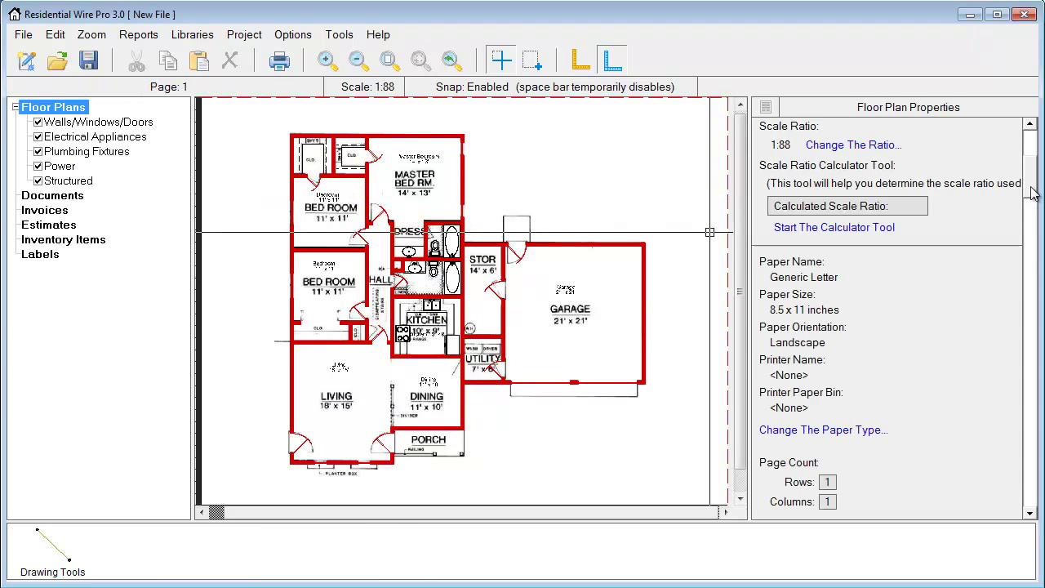
left_click_drag(1030, 186, 1022, 496)
left_click(776, 472)
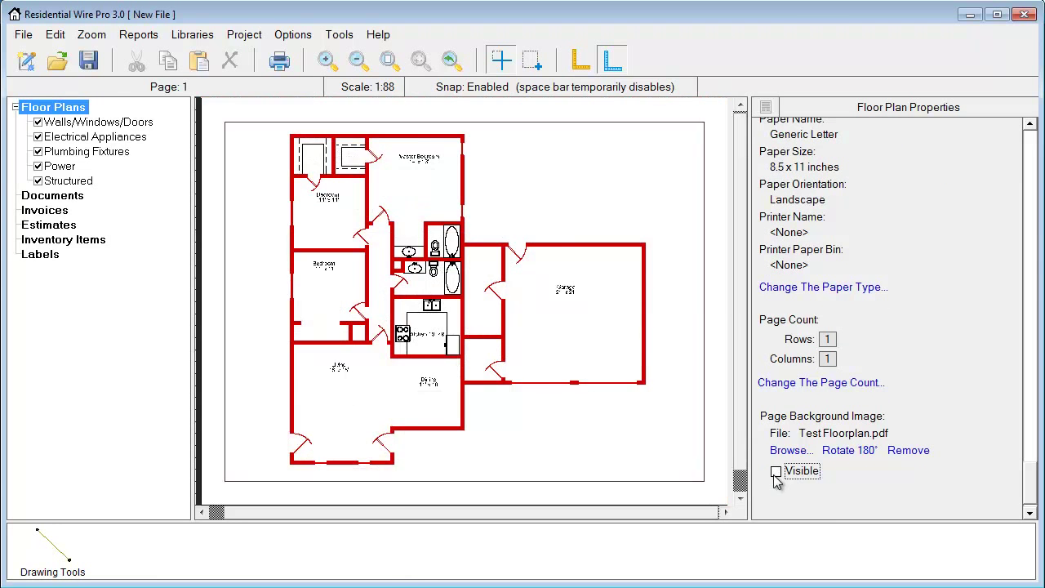
Examine the traced plan without its background, checking the bathrooms, kitchen, bedrooms, closets and garage.
scroll(396, 318, "down", 2)
scroll(396, 318, "up", 4)
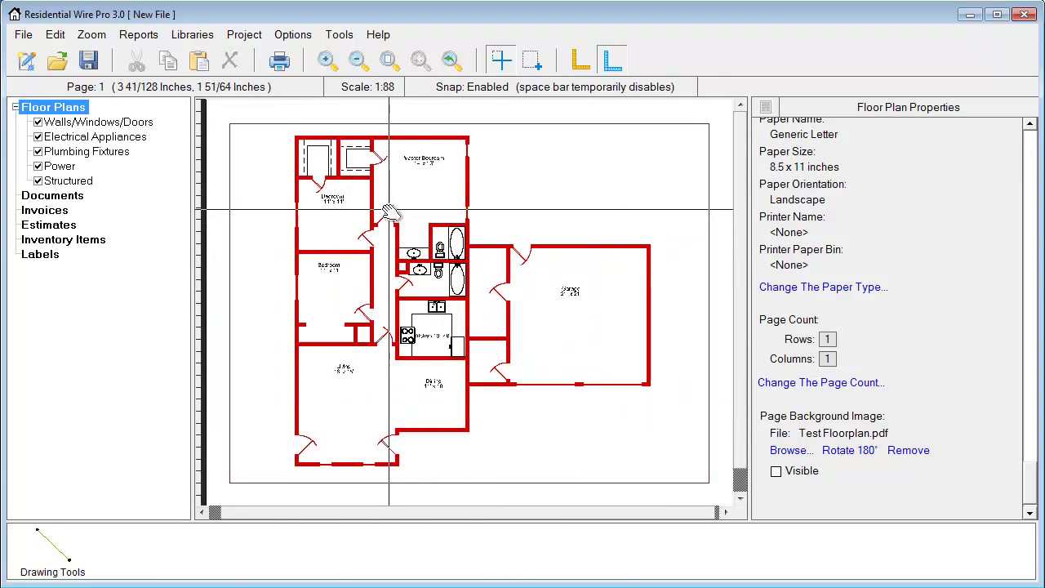
scroll(417, 287, "up", 2)
scroll(488, 340, "down", 2)
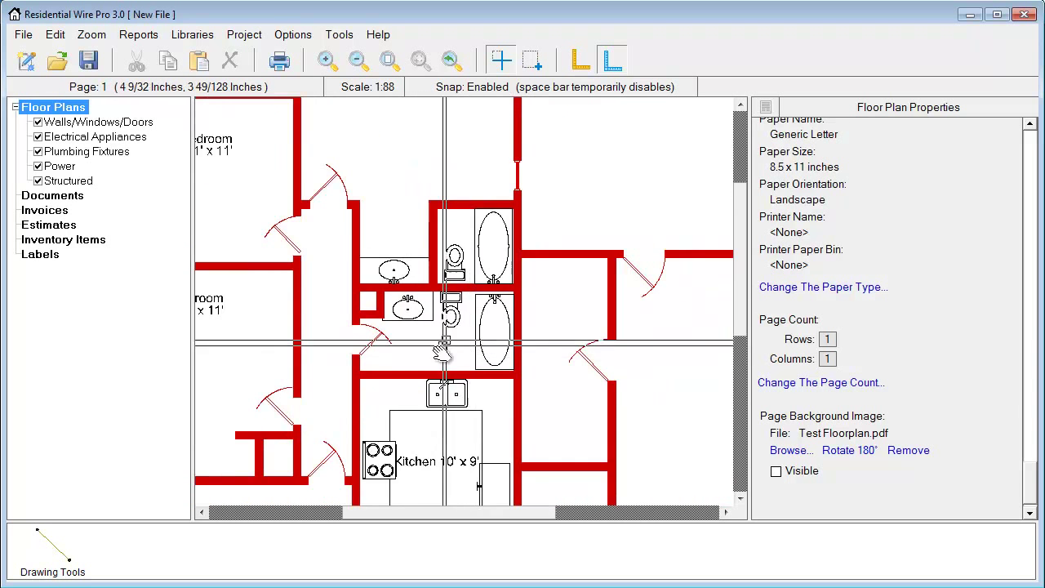
scroll(439, 359, "down", 2)
scroll(420, 357, "up", 5)
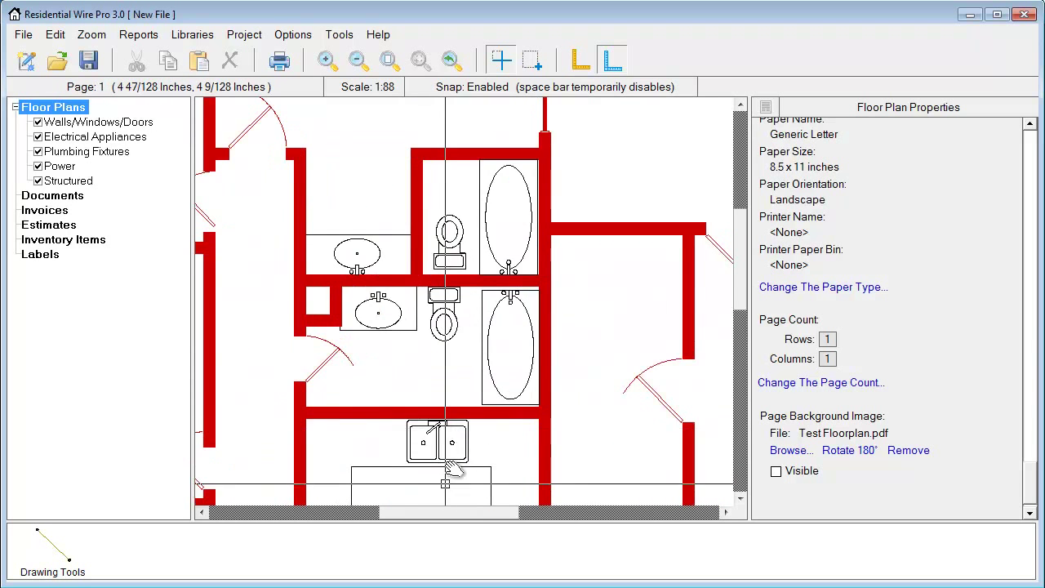
scroll(514, 238, "down", 3)
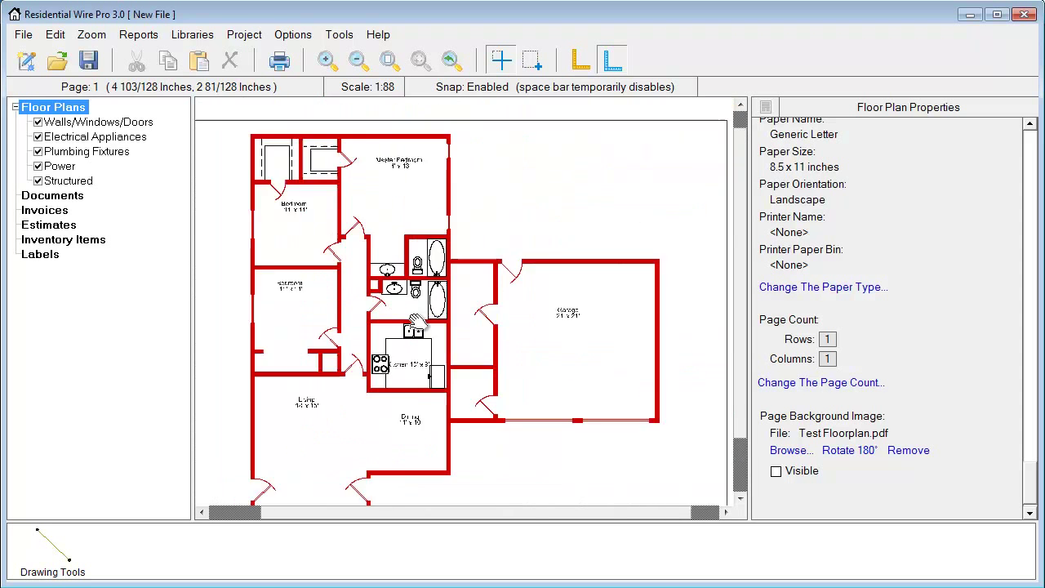
scroll(417, 324, "up", 2)
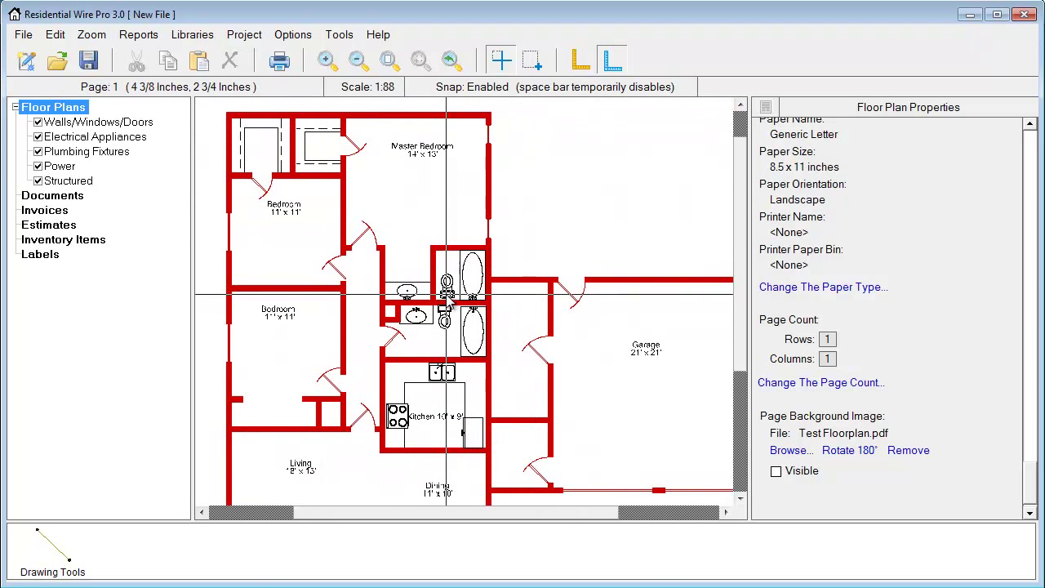
key("space")
key("space")
key("space")
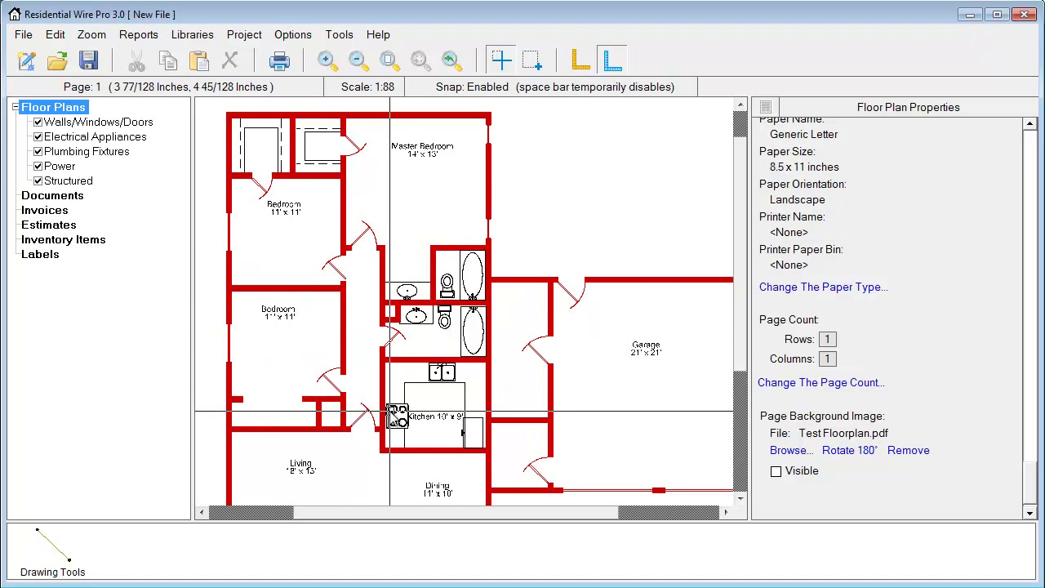
key("space")
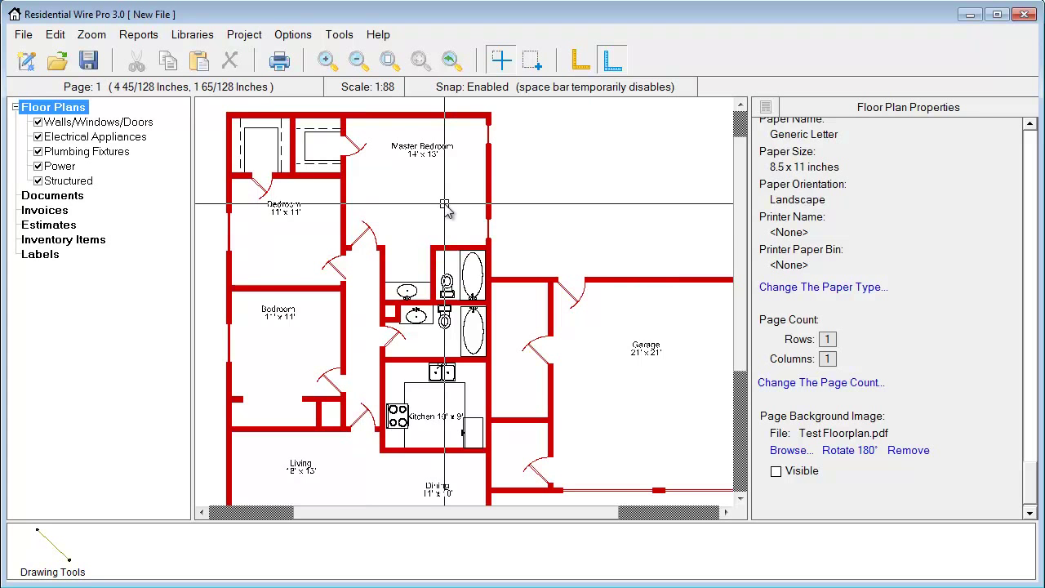
key("space")
scroll(563, 367, "down", 2)
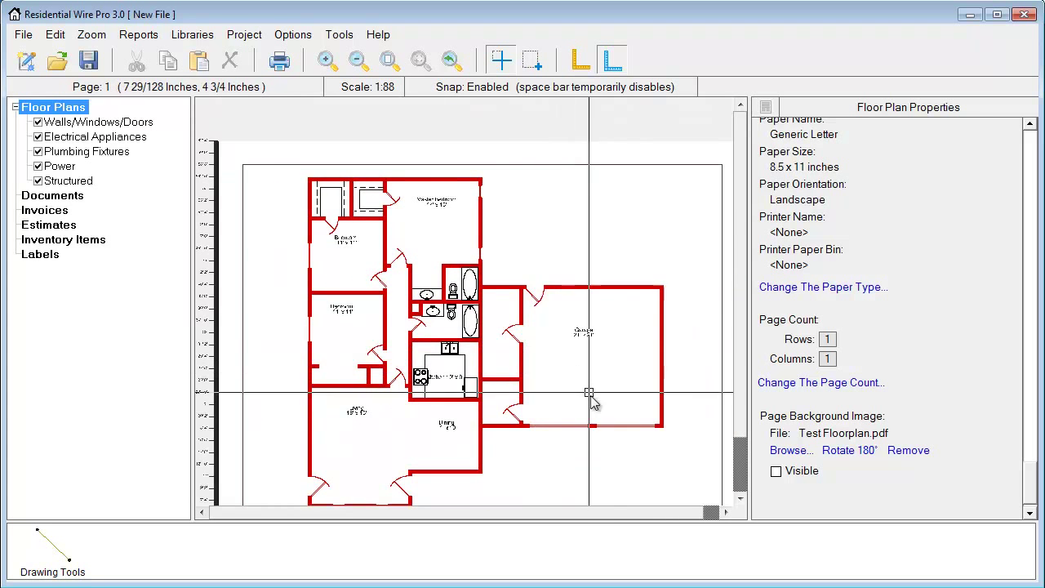
scroll(514, 308, "down", 1)
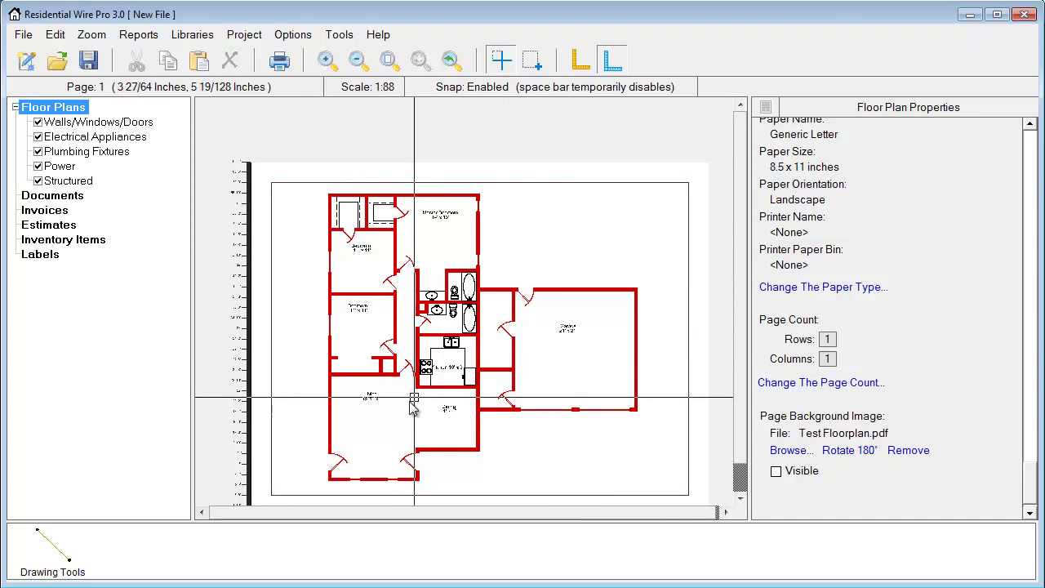
key("space")
key("space")
key("space")
scroll(460, 296, "up", 3)
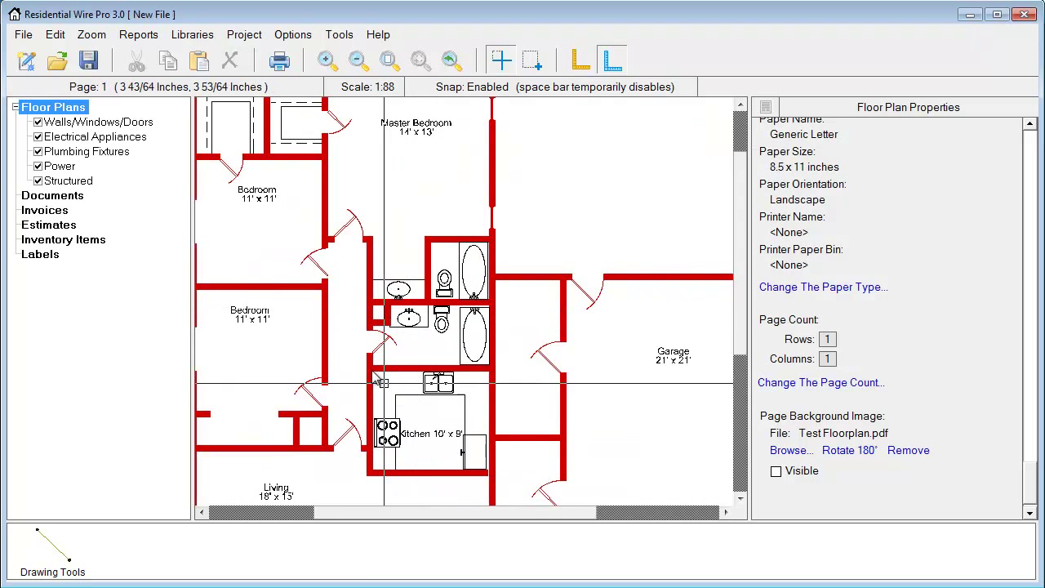
left_click_drag(311, 285, 405, 305)
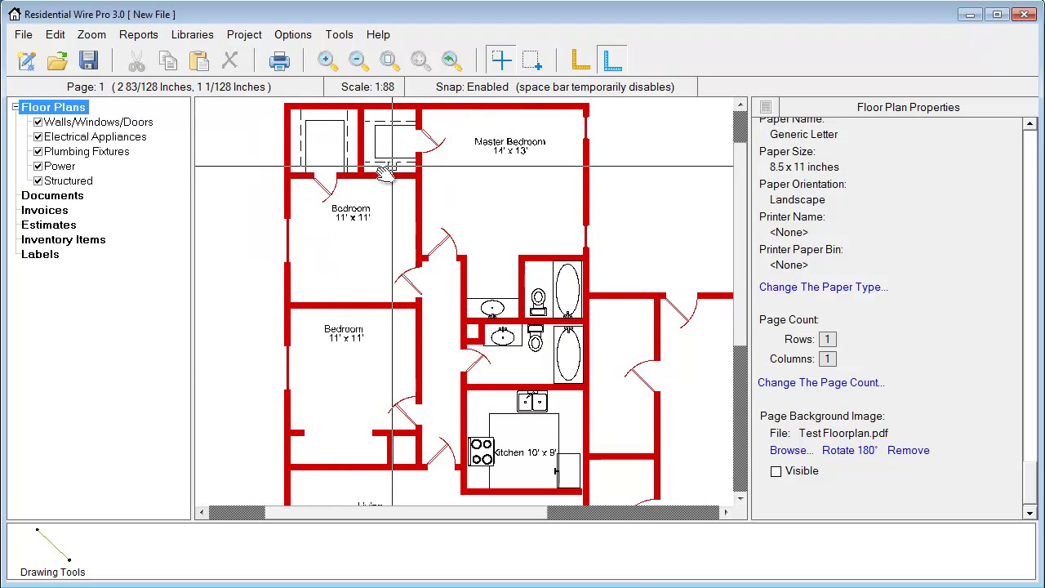
left_click_drag(503, 261, 438, 298)
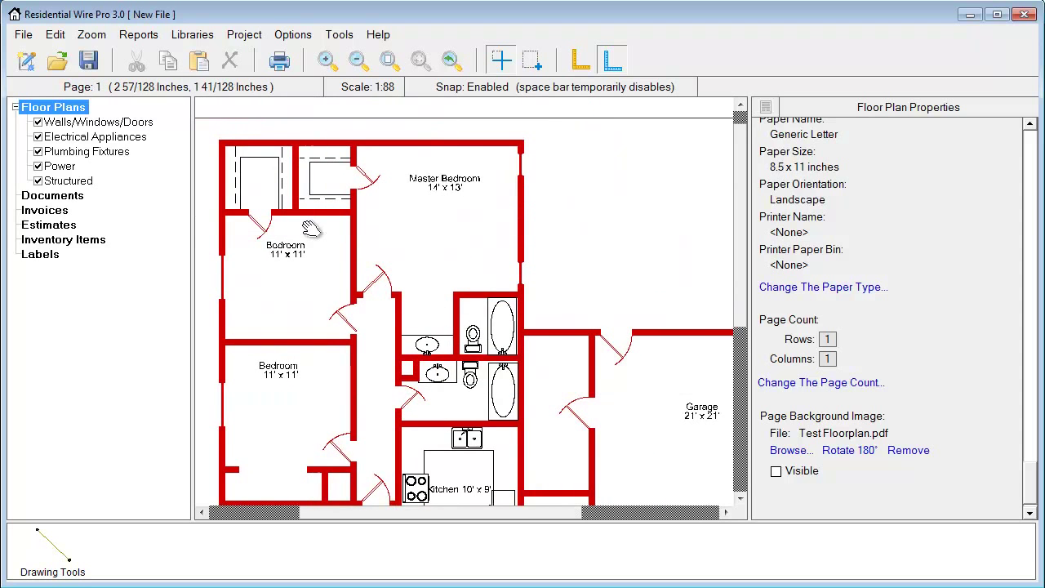
Select all objects on every floor plan layer and change their color to black.
right_click(319, 242)
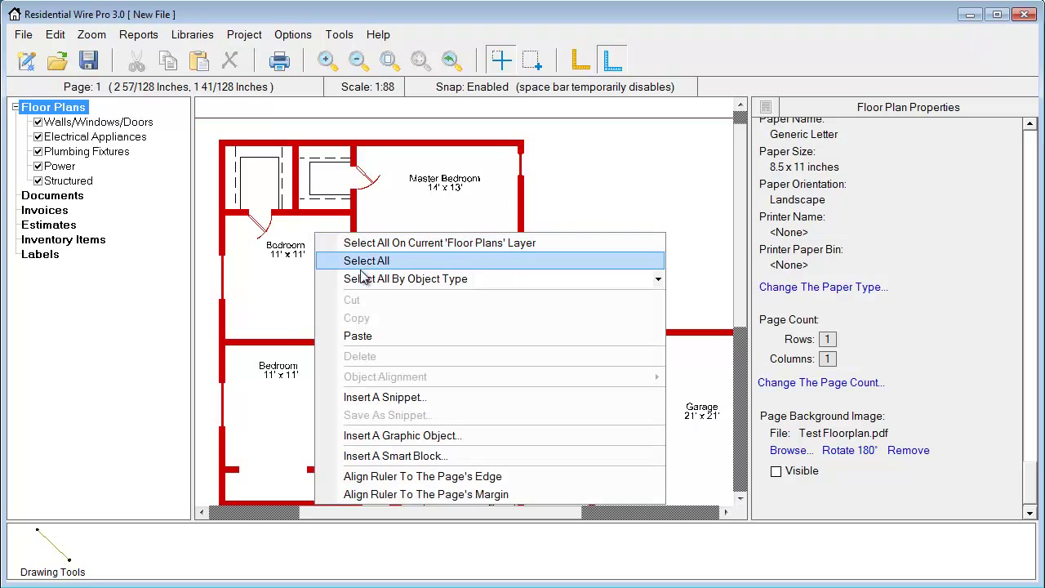
left_click(658, 280)
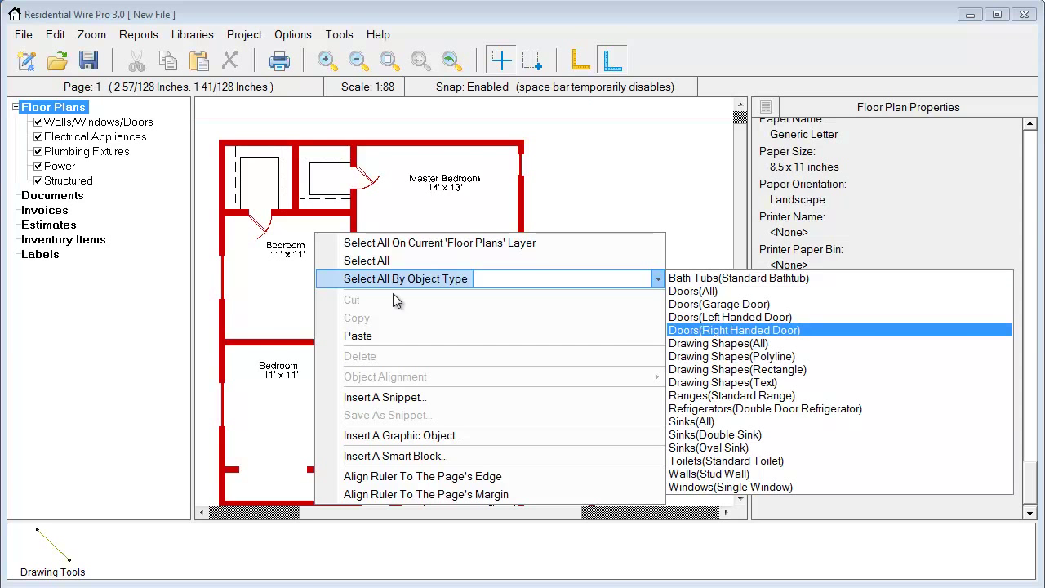
left_click(368, 262)
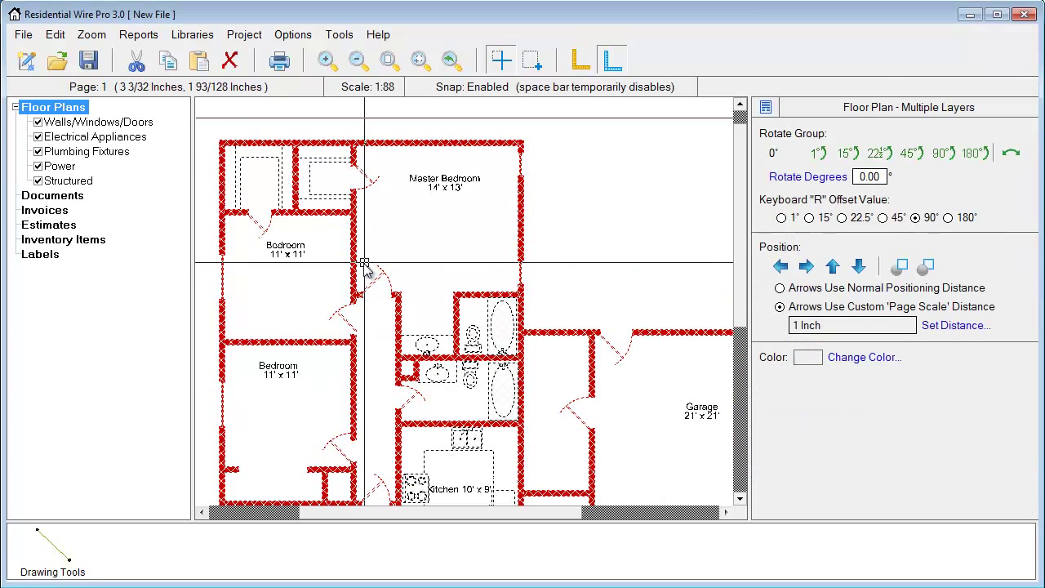
left_click(861, 359)
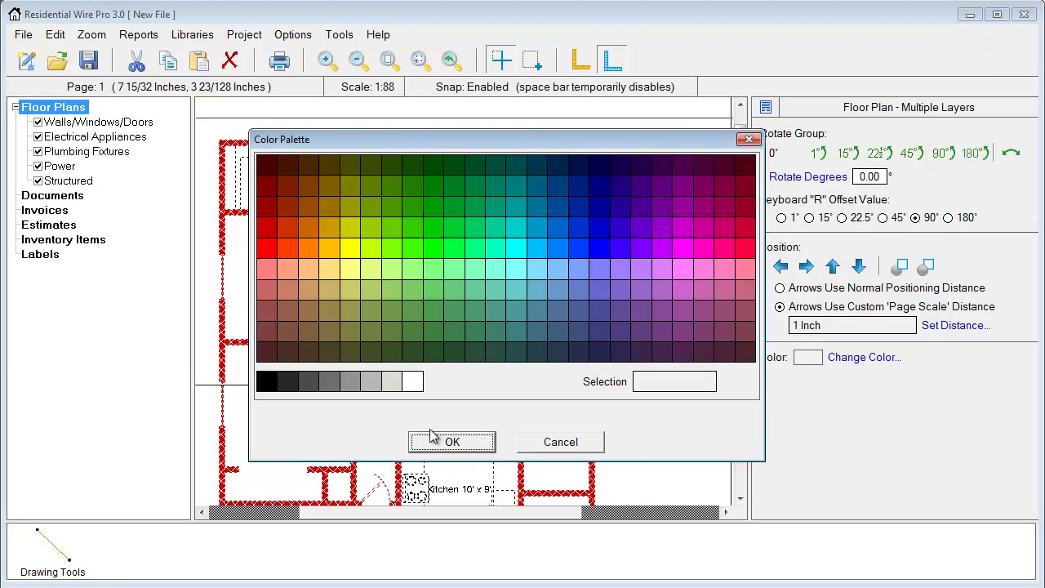
left_click(473, 448)
left_click(587, 268)
scroll(578, 343, "down", 2)
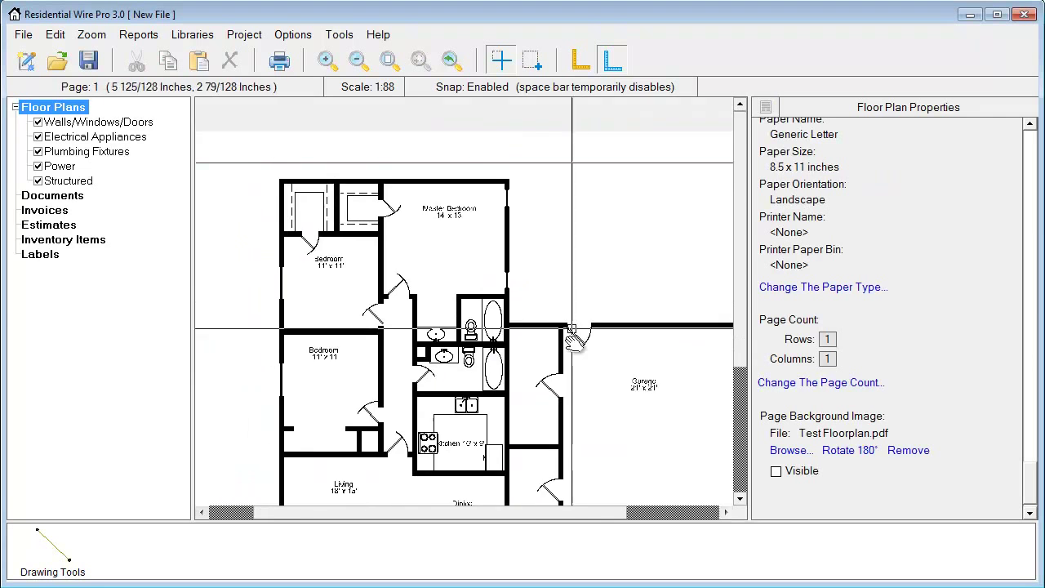
scroll(581, 363, "down", 2)
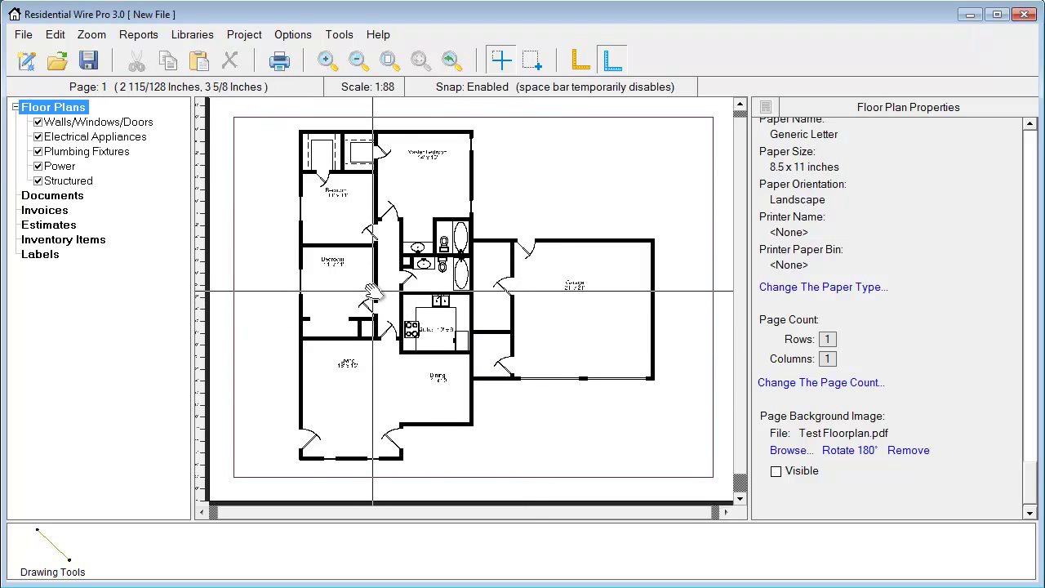
Make the floor plan's background image visible again to check the wall between the kitchen and dining room.
left_click_drag(373, 230, 504, 380)
left_click(427, 430)
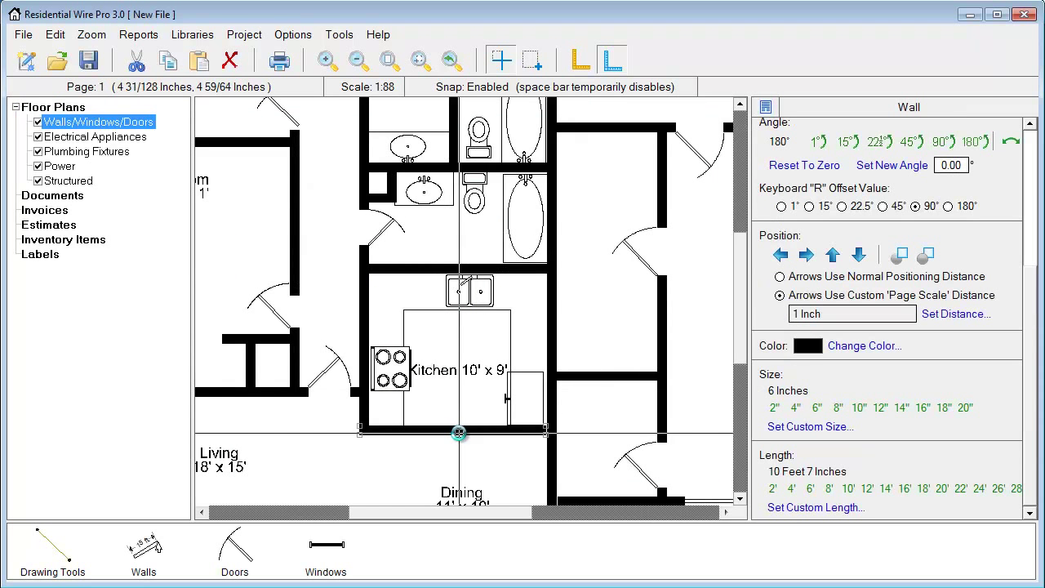
left_click(52, 109)
left_click_drag(1033, 192, 1028, 481)
left_click(777, 472)
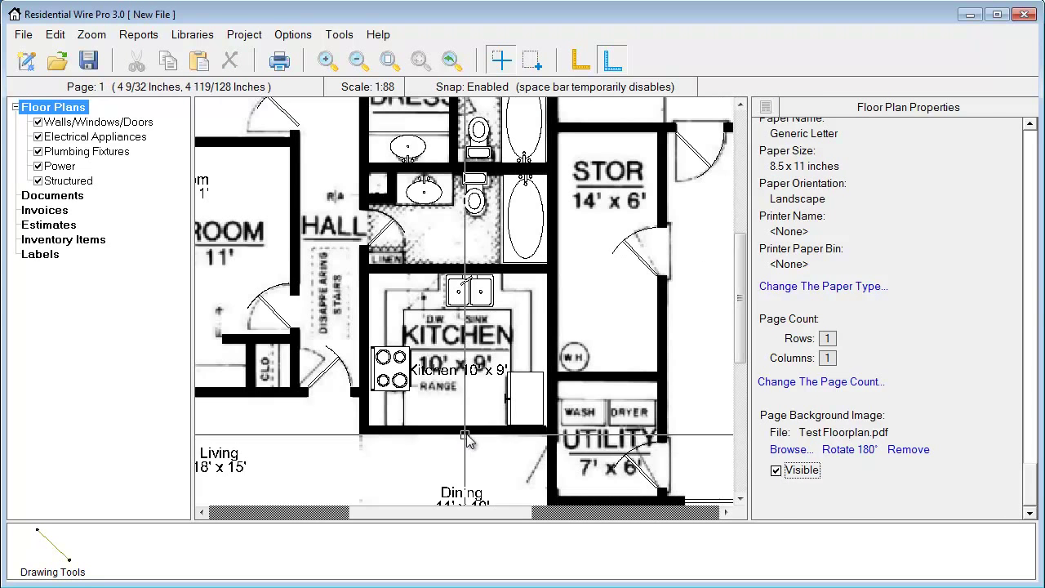
Open up the wall between the kitchen and dining room, leaving a 3-foot wall segment on each side.
left_click(468, 432)
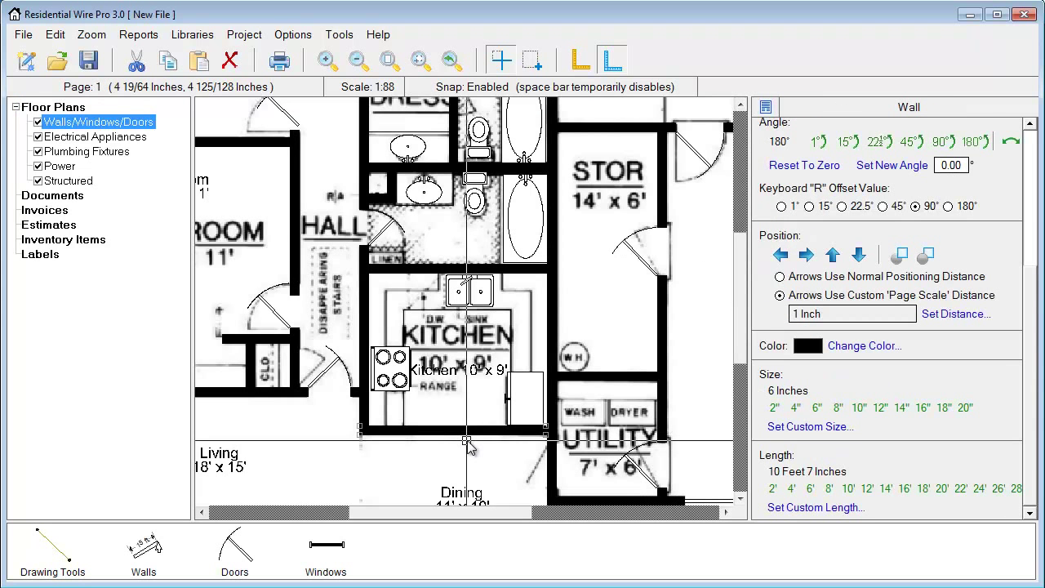
key("w")
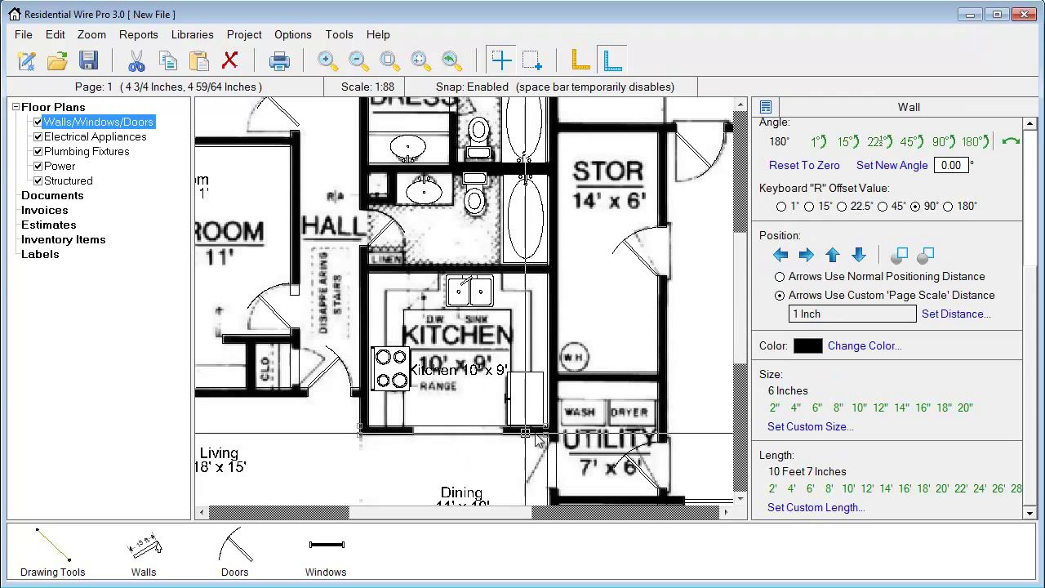
left_click_drag(546, 441, 418, 441)
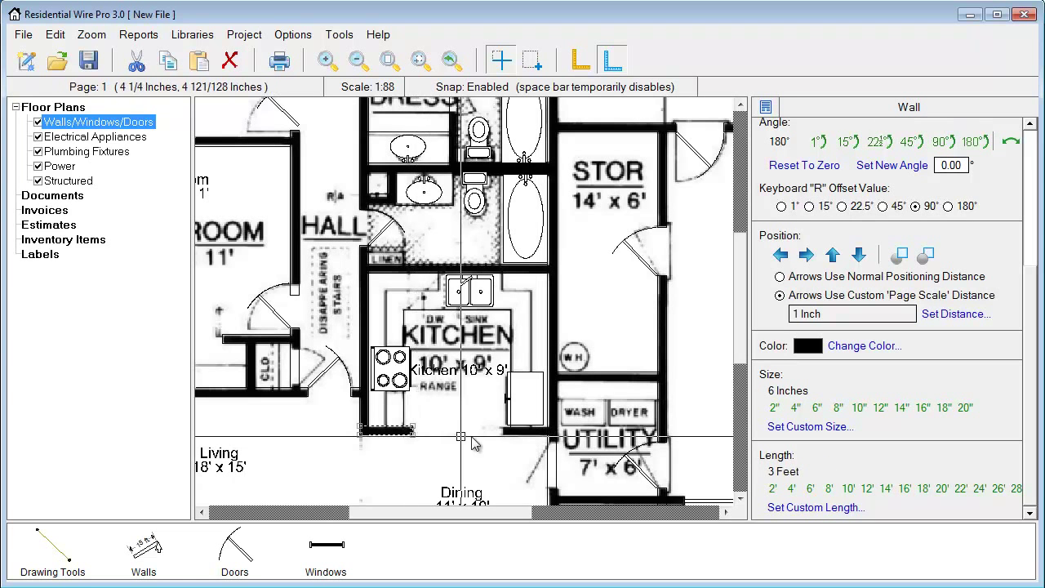
left_click_drag(494, 440, 519, 443)
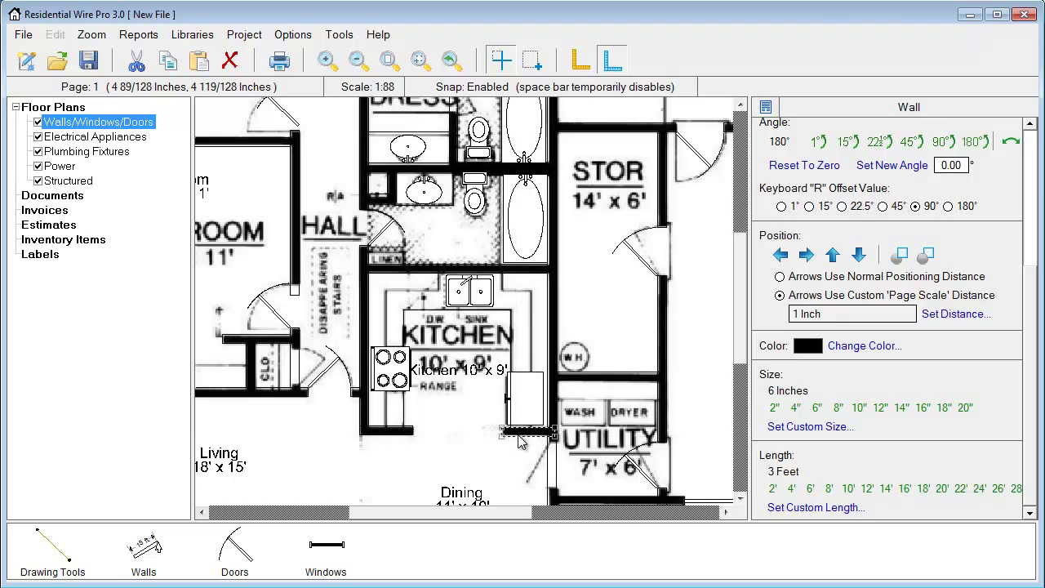
left_click(486, 452)
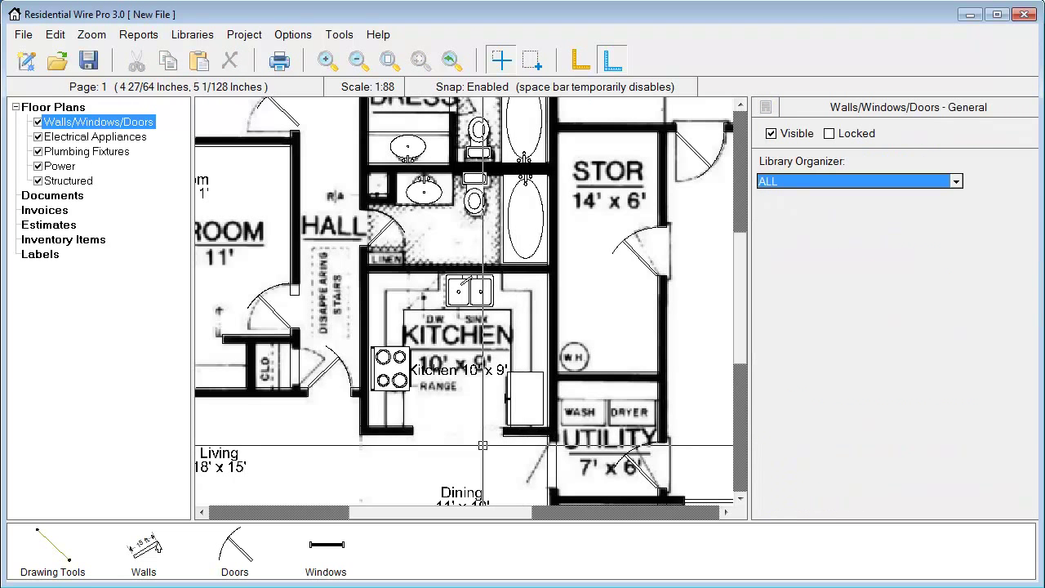
Fit a door angled at 270° into an opening in the wall between the dressing area and the toilet room.
middle_click_drag(452, 332, 481, 449)
scroll(490, 237, "down", 2)
scroll(482, 225, "up", 3)
middle_click_drag(528, 216, 469, 315)
scroll(469, 315, "up", 4)
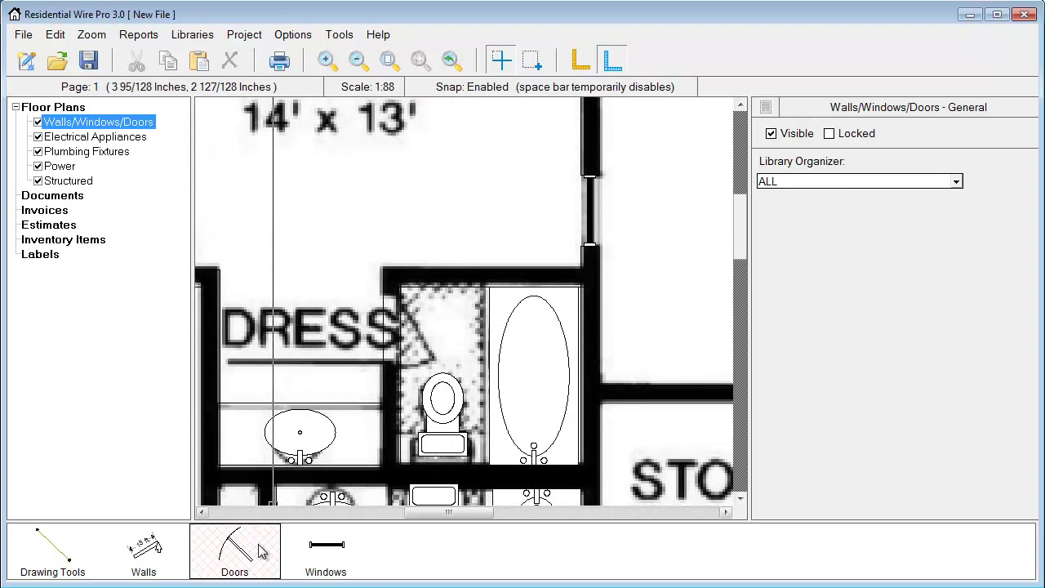
left_click(250, 548)
mouse_move(240, 477)
left_click(272, 461)
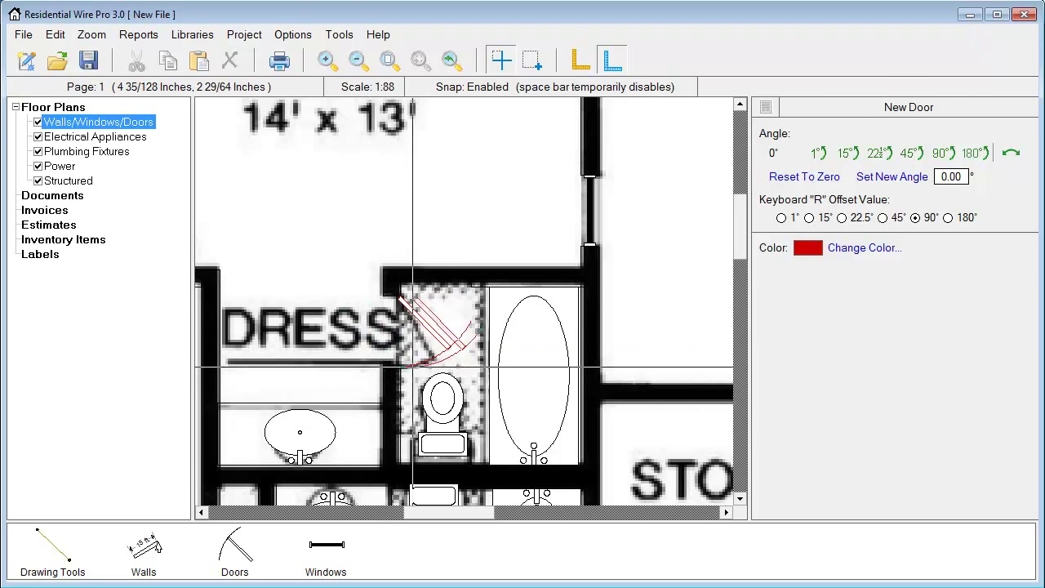
left_click(398, 368)
Change the color of the door between the dressing area and the toilet room to black.
left_click(420, 352)
left_click(852, 356)
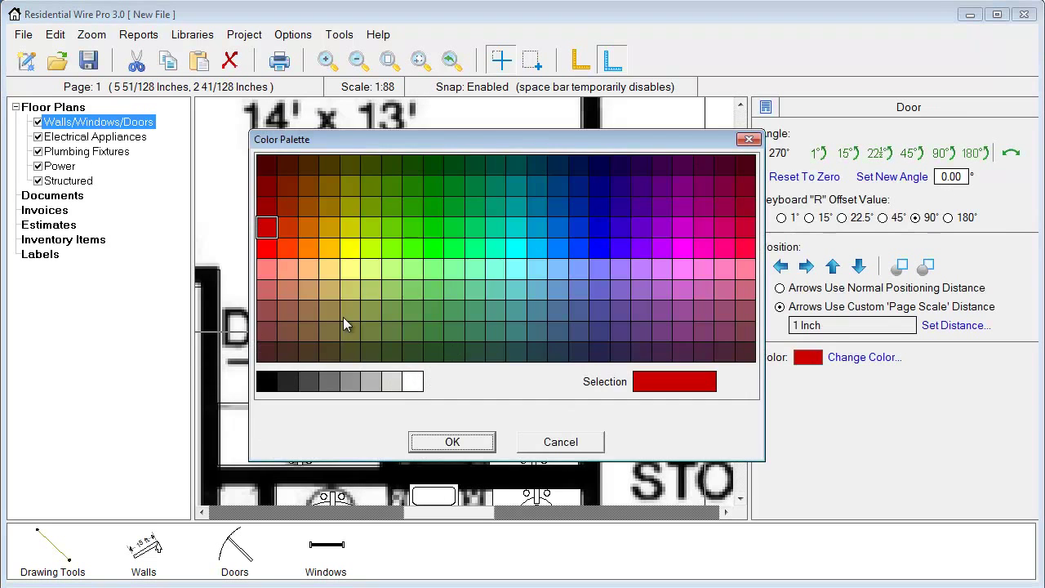
left_click(266, 381)
left_click(452, 441)
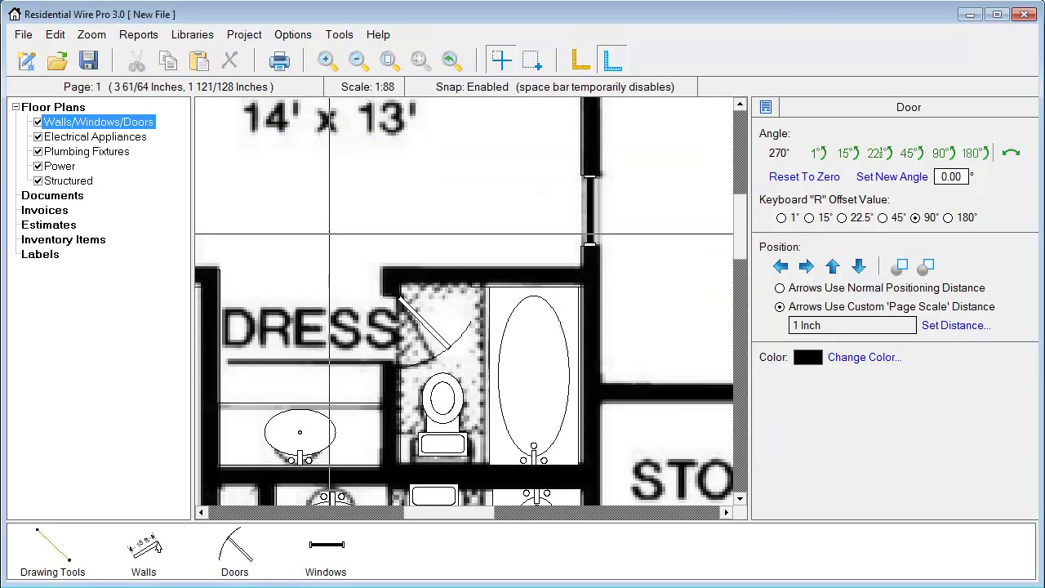
left_click(416, 372)
Hide the floor plan's page background image so only the traced drawing is shown.
scroll(416, 372, "down", 3)
left_click_drag(455, 366, 430, 273)
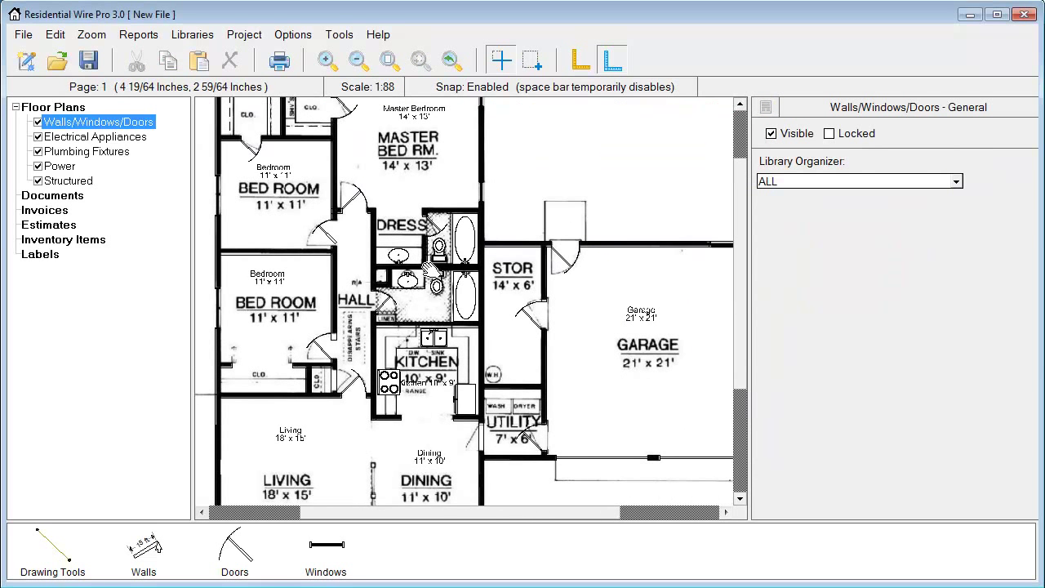
left_click(75, 111)
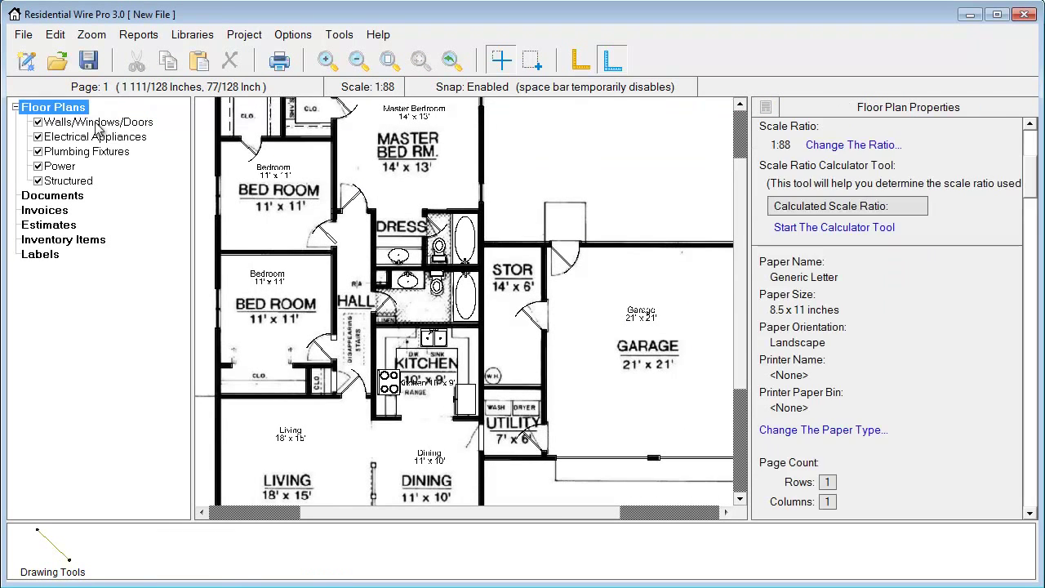
left_click_drag(1035, 216, 1035, 498)
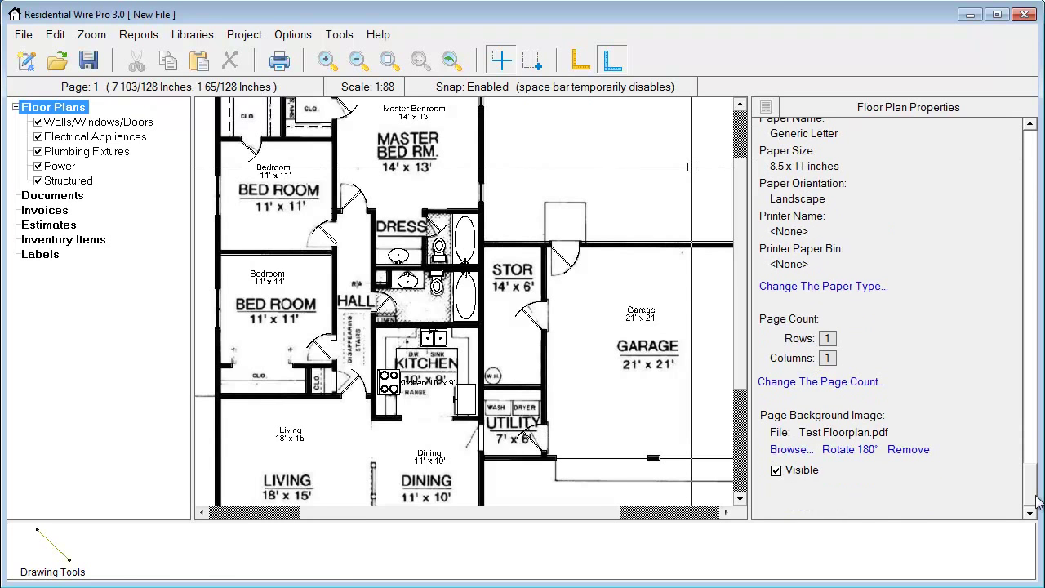
left_click(777, 472)
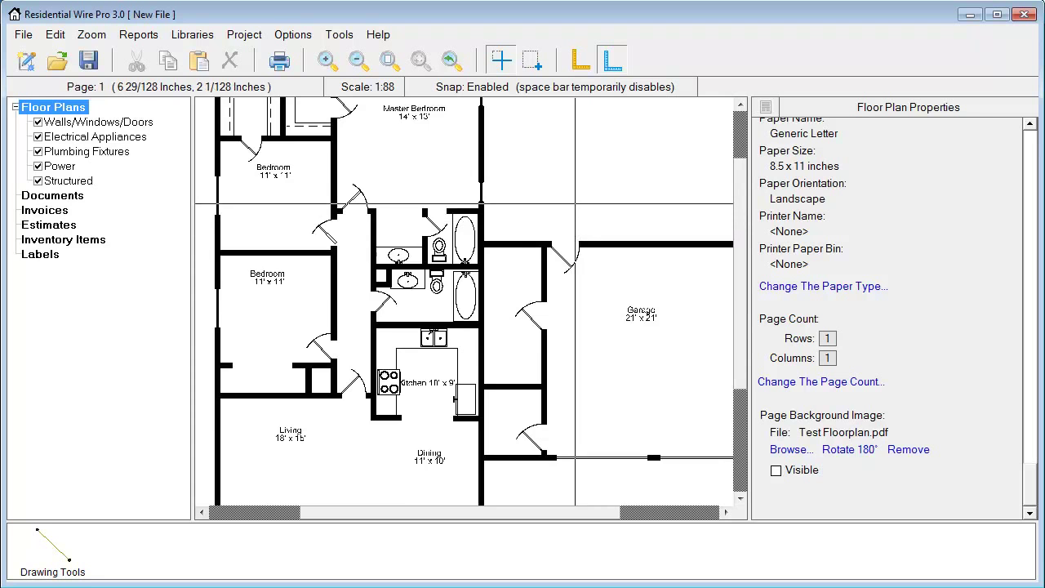
Measure the garage's interior area between its diagonally opposite inside wall corners.
scroll(575, 203, "down", 3)
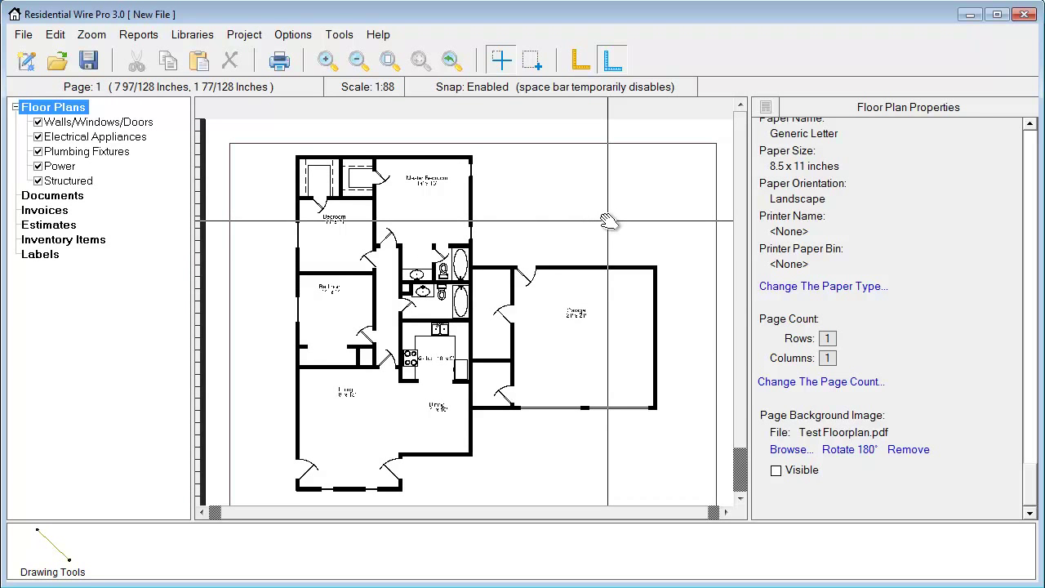
left_click_drag(497, 253, 670, 421)
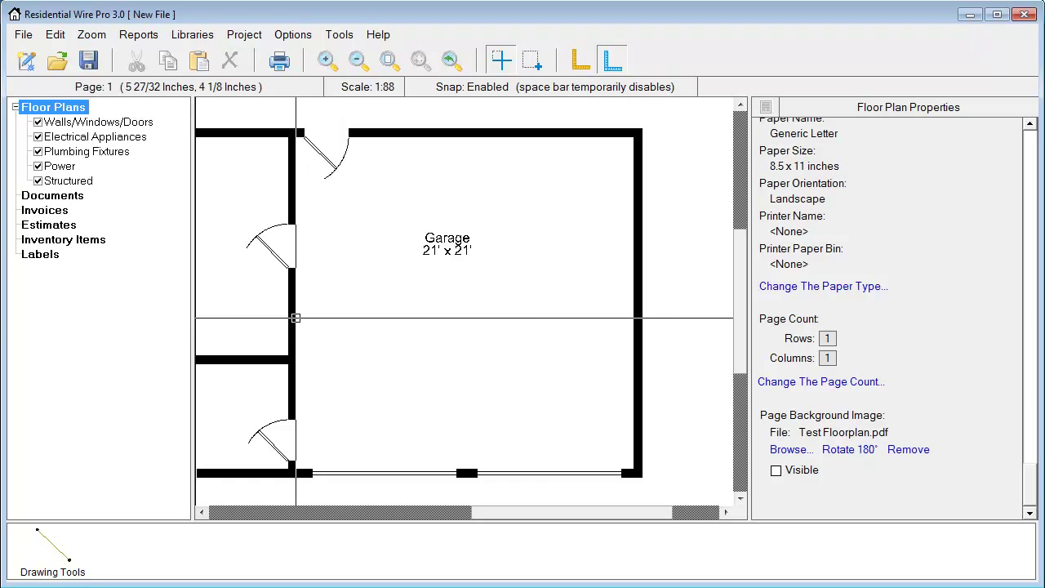
left_click_drag(296, 318, 592, 288)
key("space")
key("space")
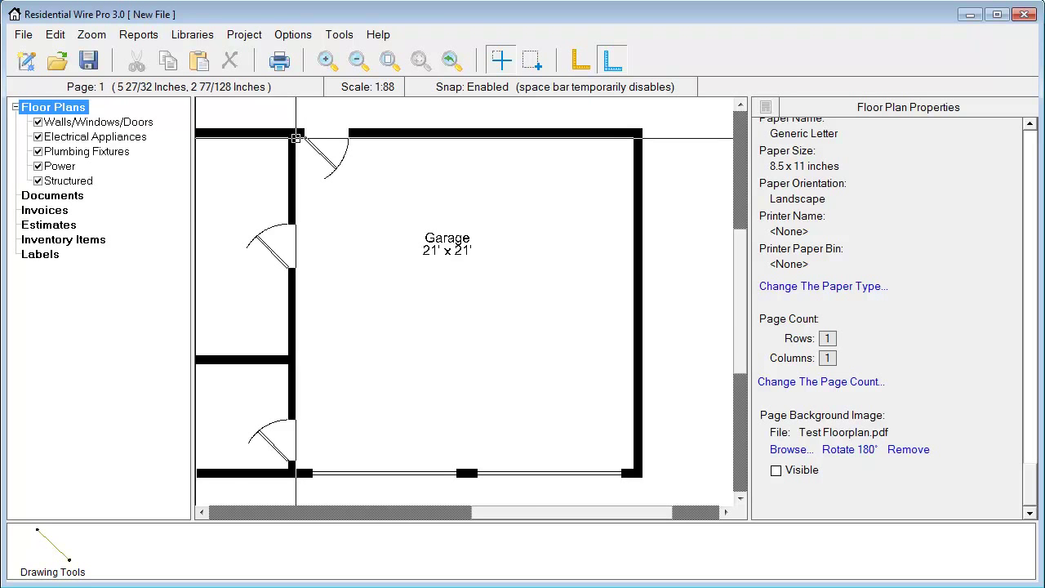
mouse_move(295, 136)
left_mouse_down()
mouse_move(433, 350)
mouse_move(625, 454)
mouse_move(633, 472)
left_mouse_up()
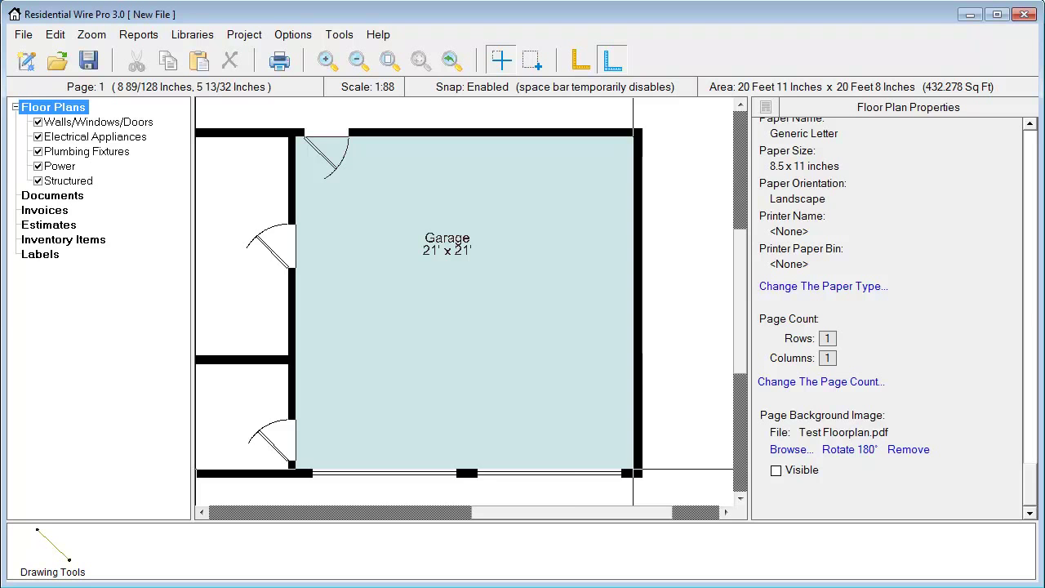
mouse_move(634, 469)
left_mouse_down()
mouse_move(560, 375)
mouse_move(493, 355)
left_mouse_up()
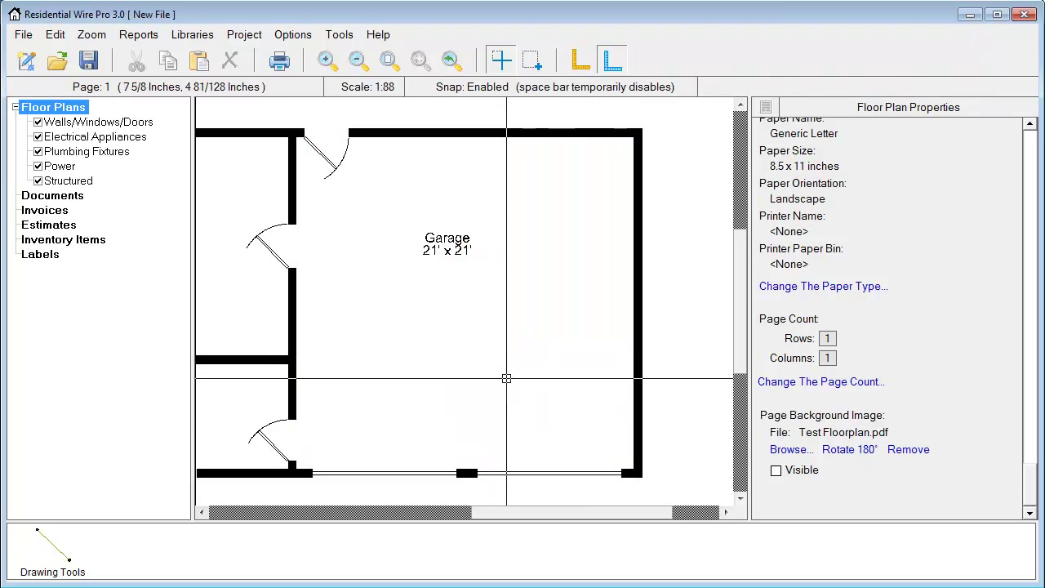
scroll(506, 378, "down", 3)
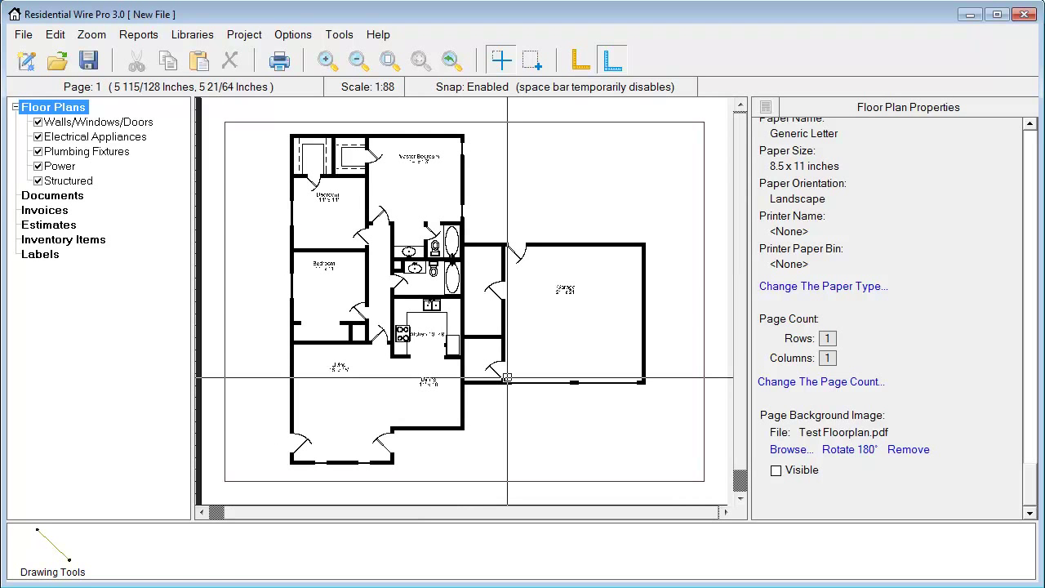